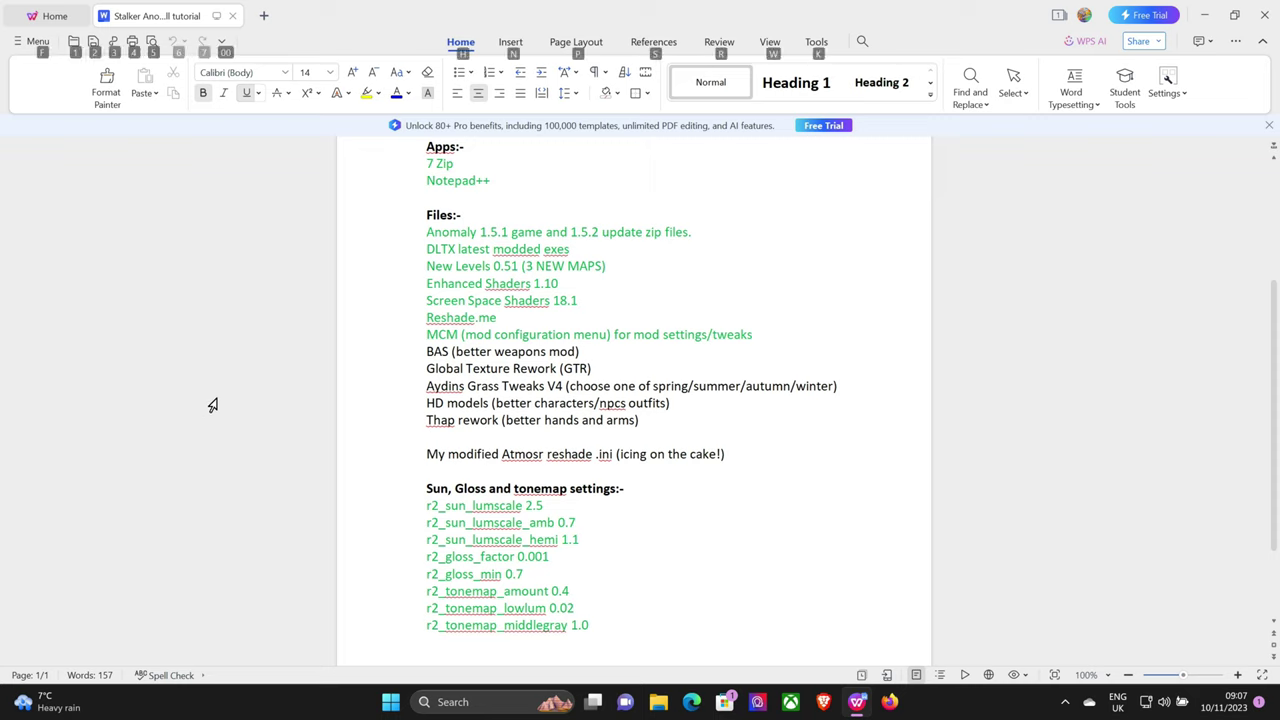
pyautogui.click(212, 404)
pyautogui.click(145, 372)
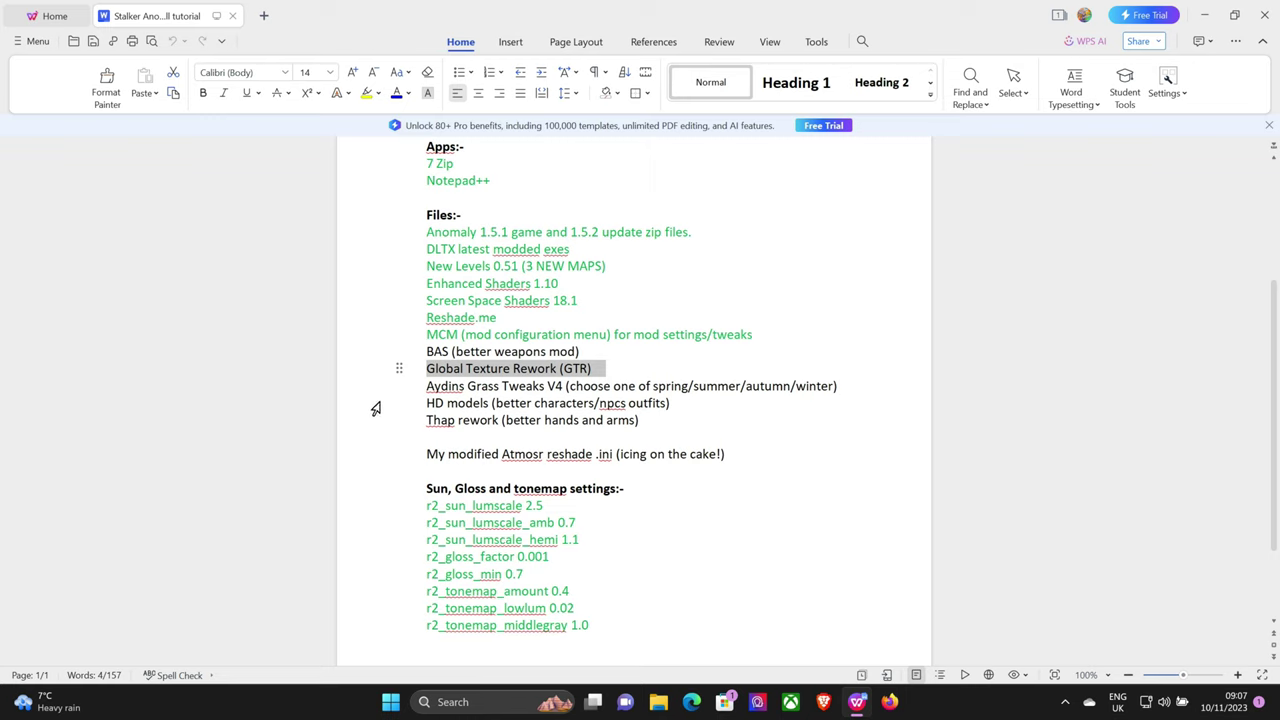
pyautogui.click(610, 352)
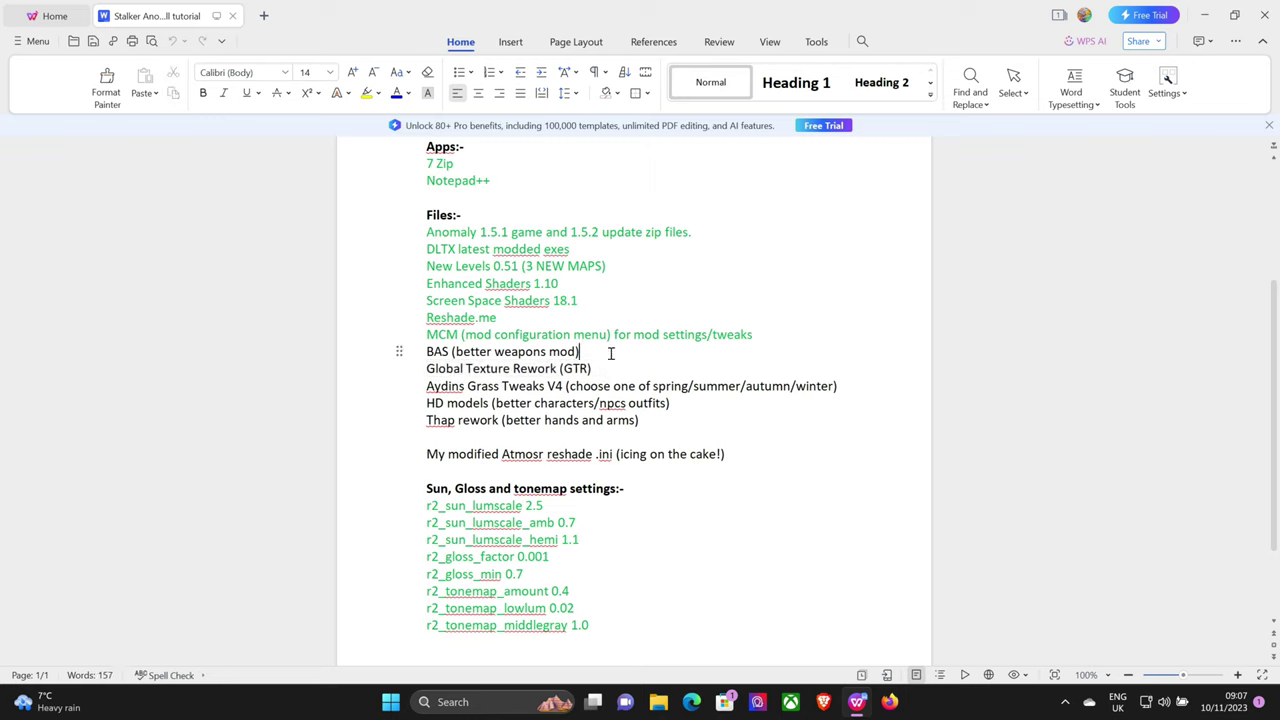
pyautogui.click(600, 370)
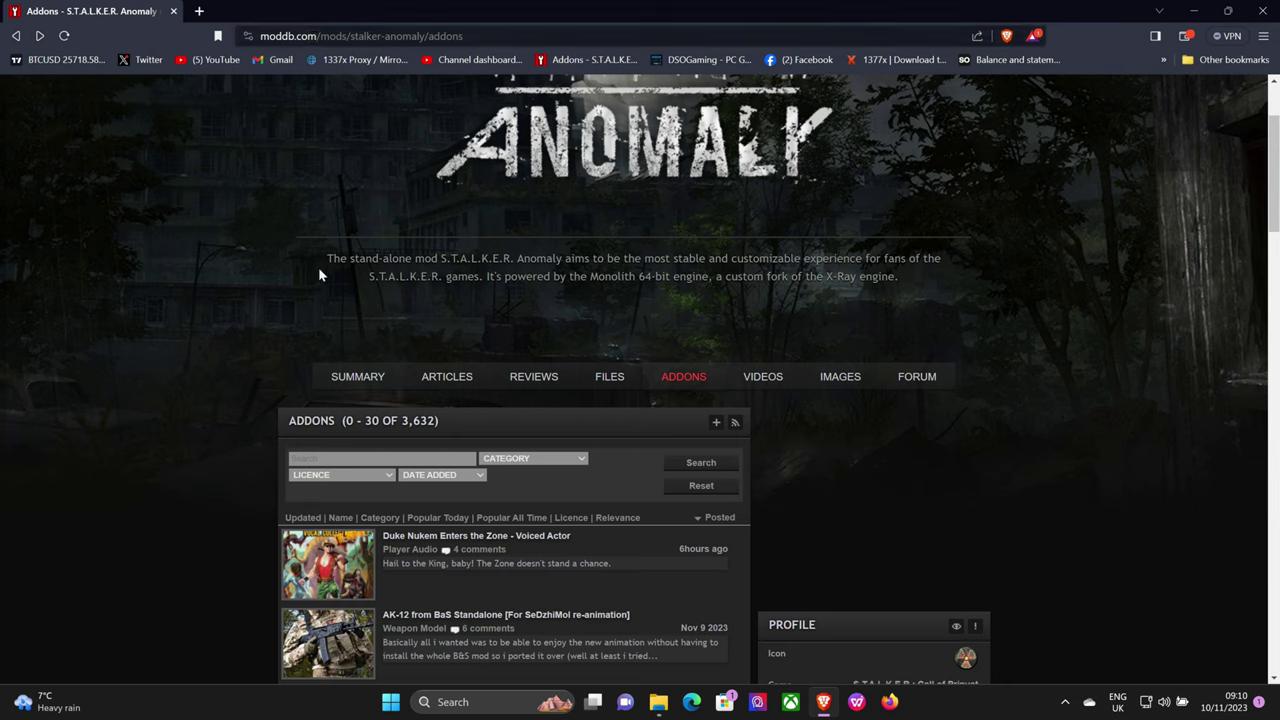
# - Search the S.T.A.L.K.E.R. Anomaly addons on ModDB for boomsticks
pyautogui.click(323, 460)
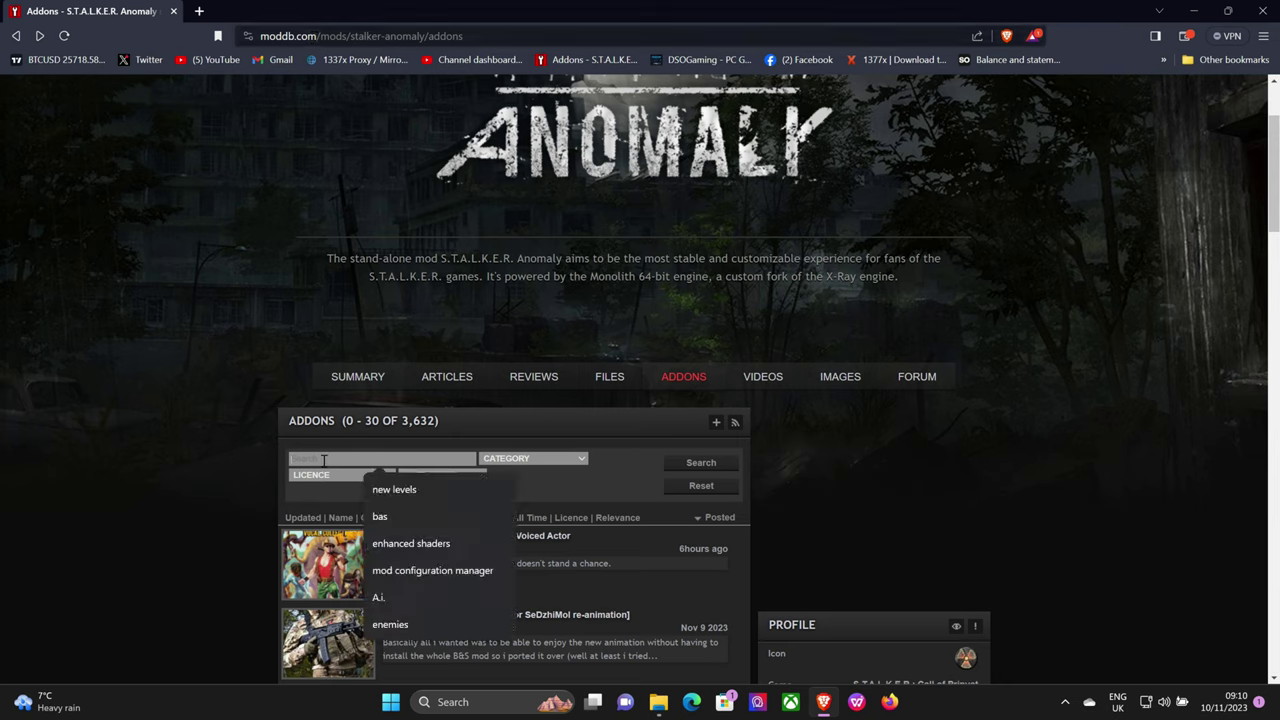
pyautogui.write('boomst')
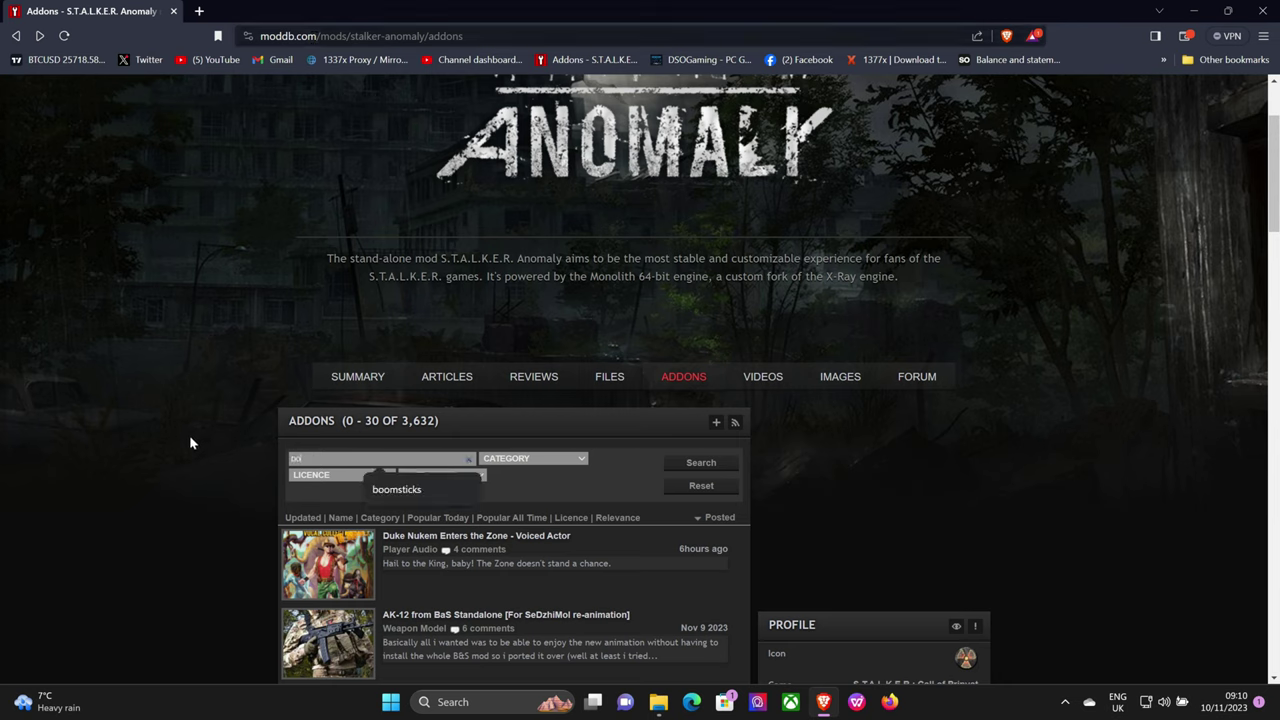
pyautogui.write('icks')
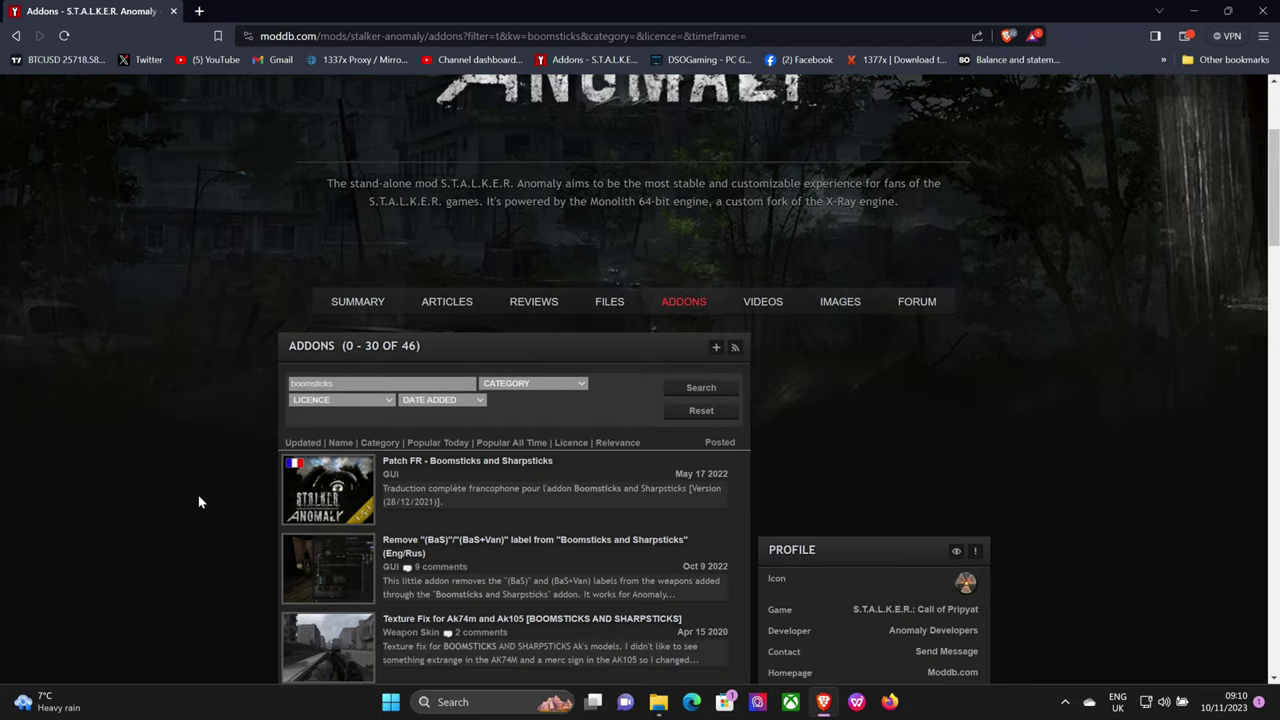
# - Open the Boomsticks and Sharpsticks weapon model addon's page from the search results and view its download details
pyautogui.scroll(-3, 198, 495)
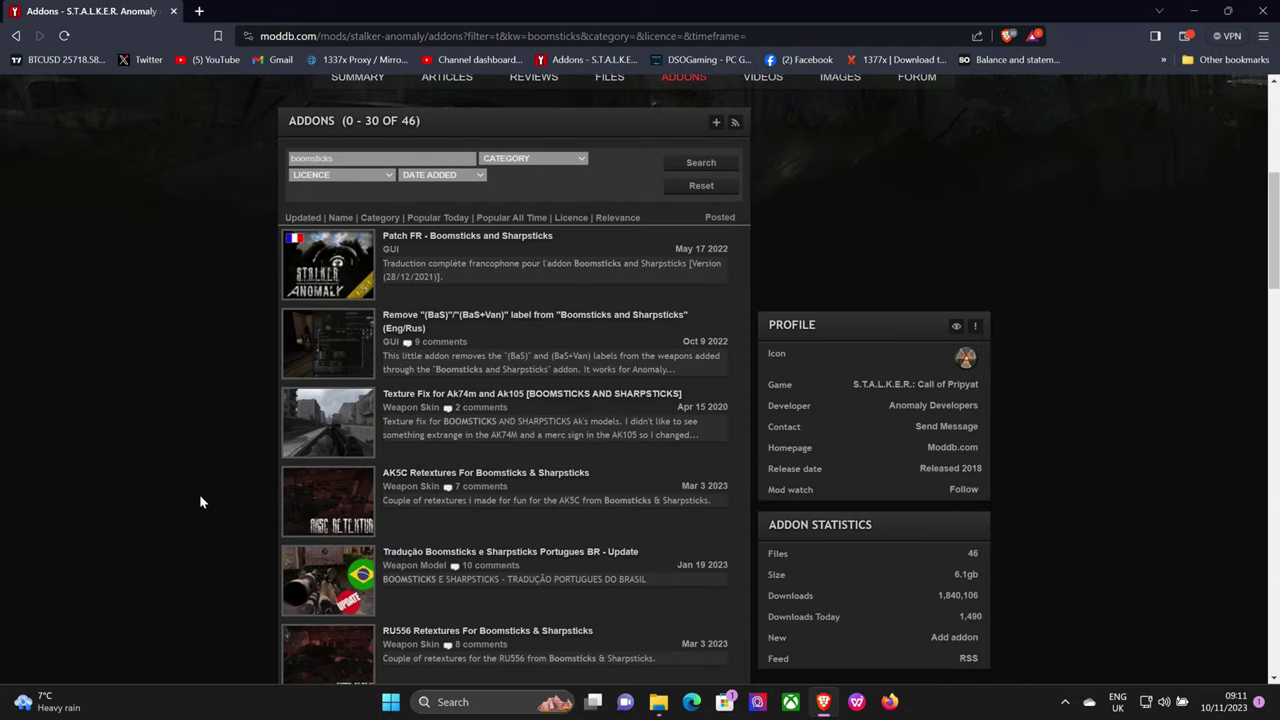
pyautogui.scroll(-3, 200, 502)
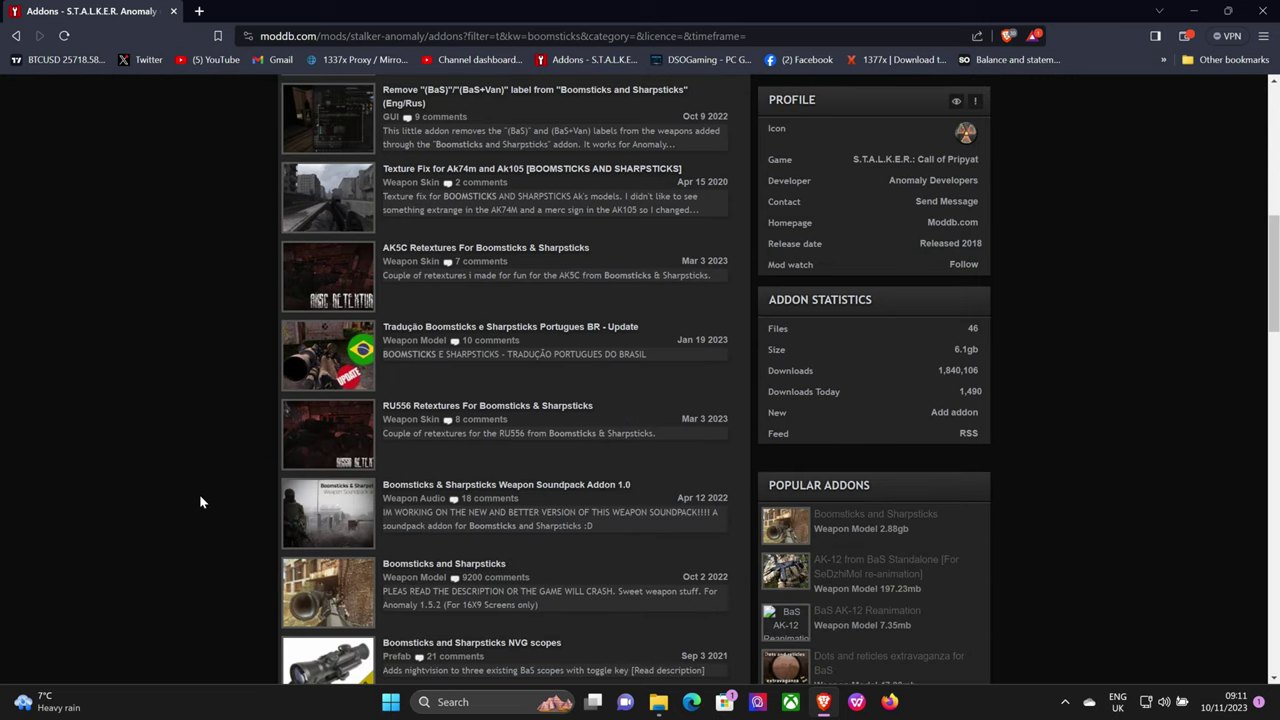
pyautogui.scroll(-1, 200, 502)
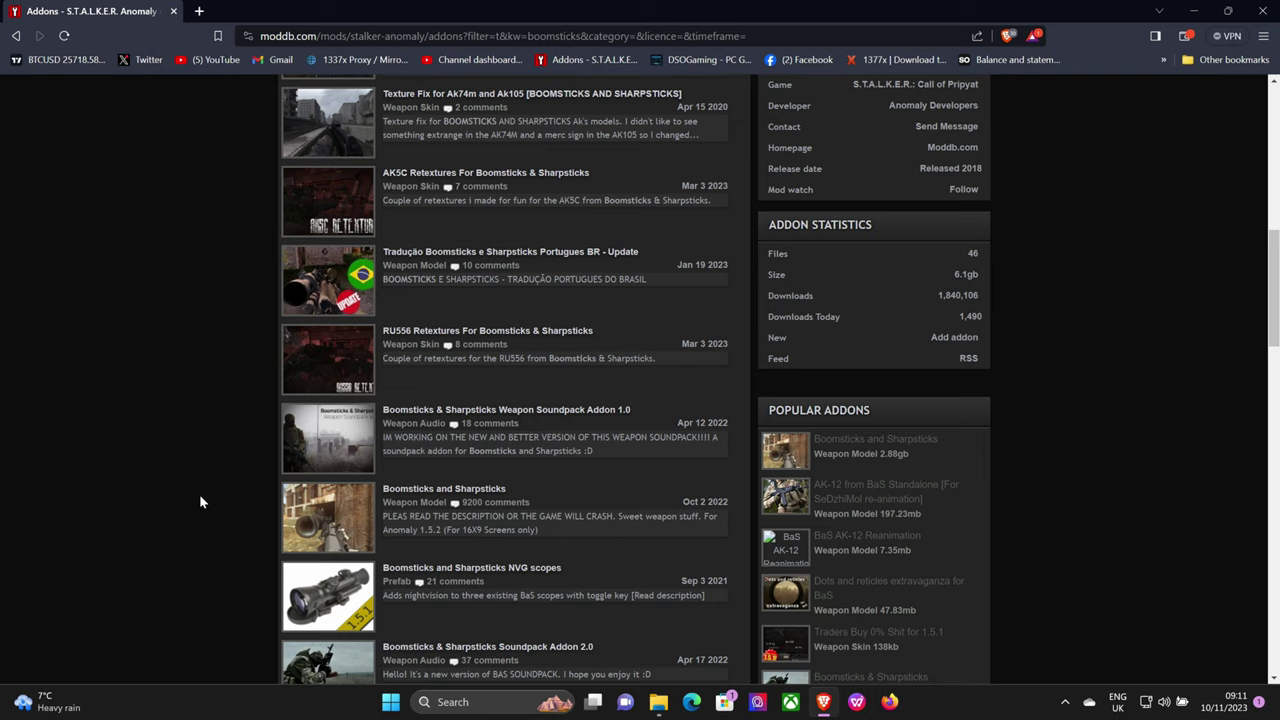
pyautogui.click(455, 490)
pyautogui.scroll(-2, 258, 503)
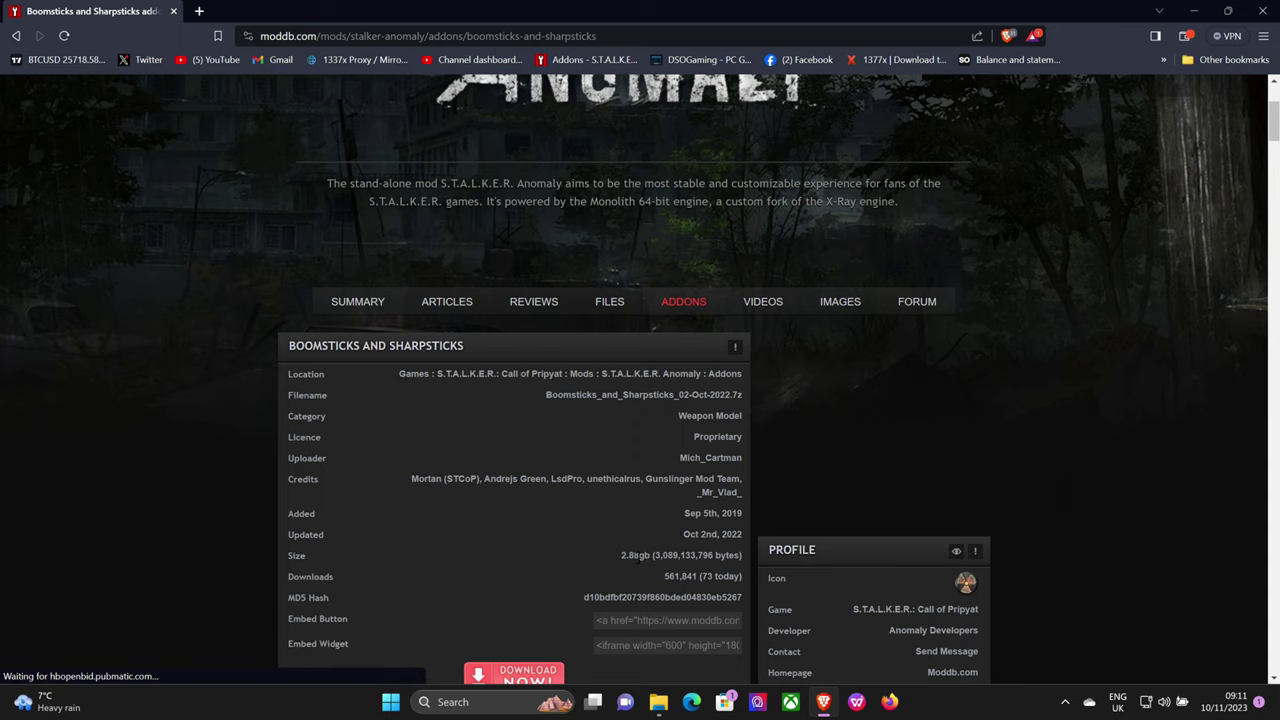
pyautogui.scroll(-2, 542, 558)
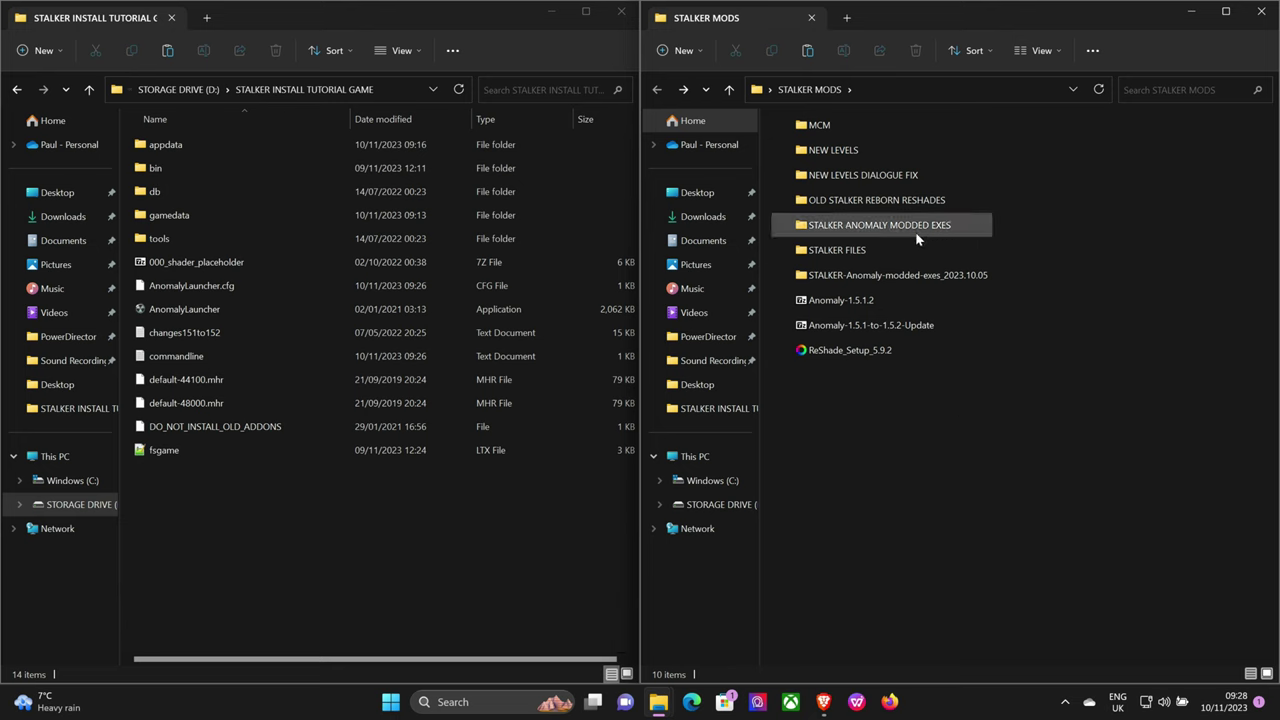
# - In File Explorer, open the 001. Boomsticks and Sharpsticks 02-Oct-2022 folder inside STALKER FILES > BAS
pyautogui.doubleClick(850, 251)
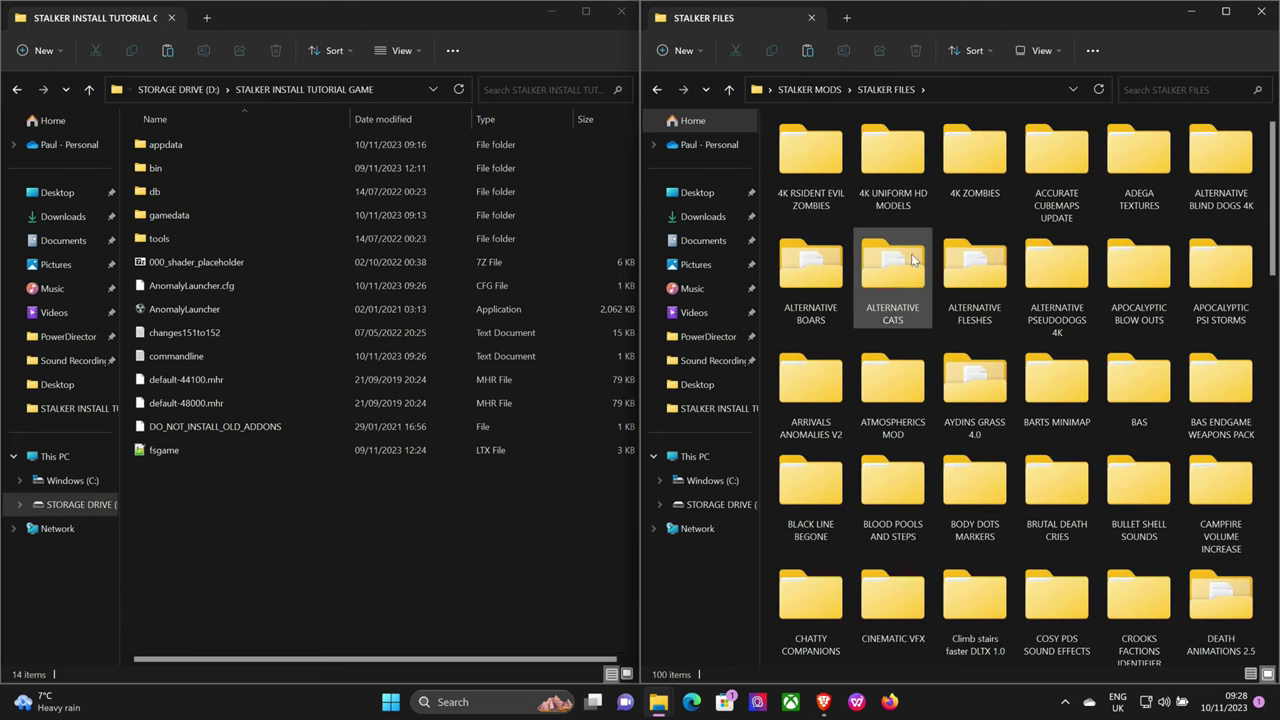
pyautogui.doubleClick(1148, 420)
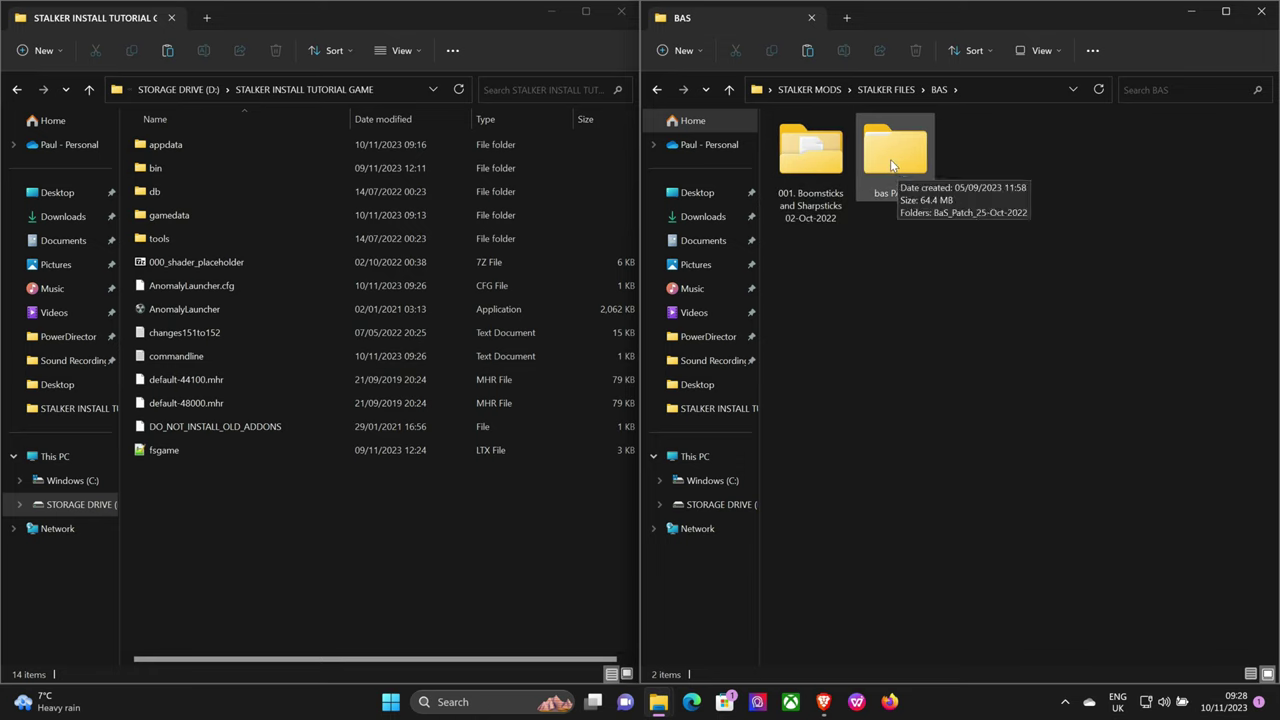
pyautogui.doubleClick(809, 156)
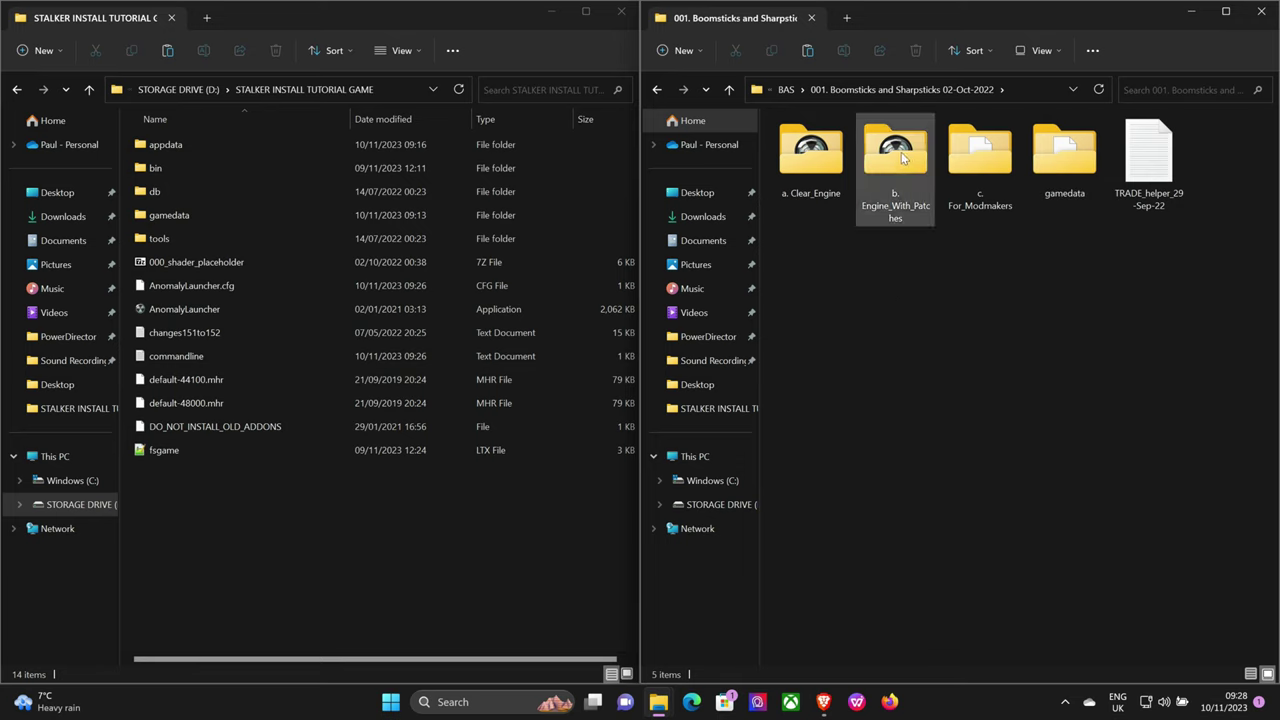
pyautogui.moveTo(903, 157)
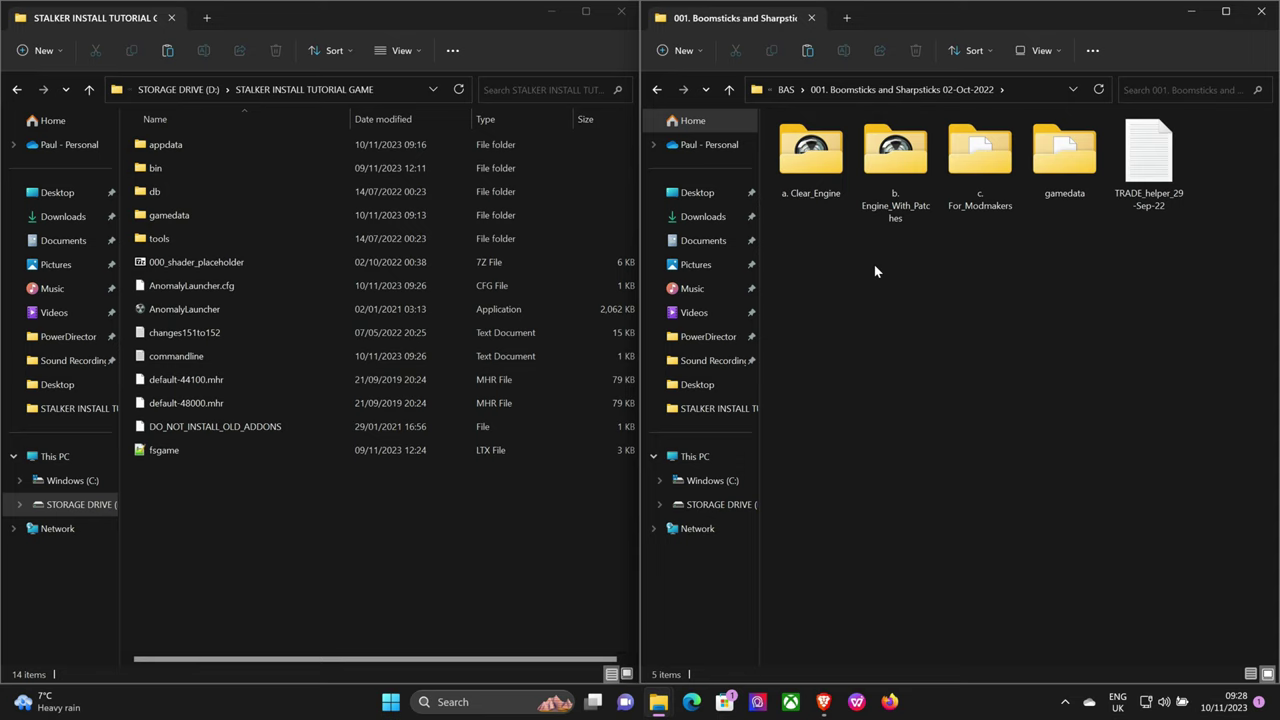
# - Copy the mod's gamedata folder into STALKER INSTALL TUTORIAL GAME, replacing the files in the destination
pyautogui.click(1064, 160)
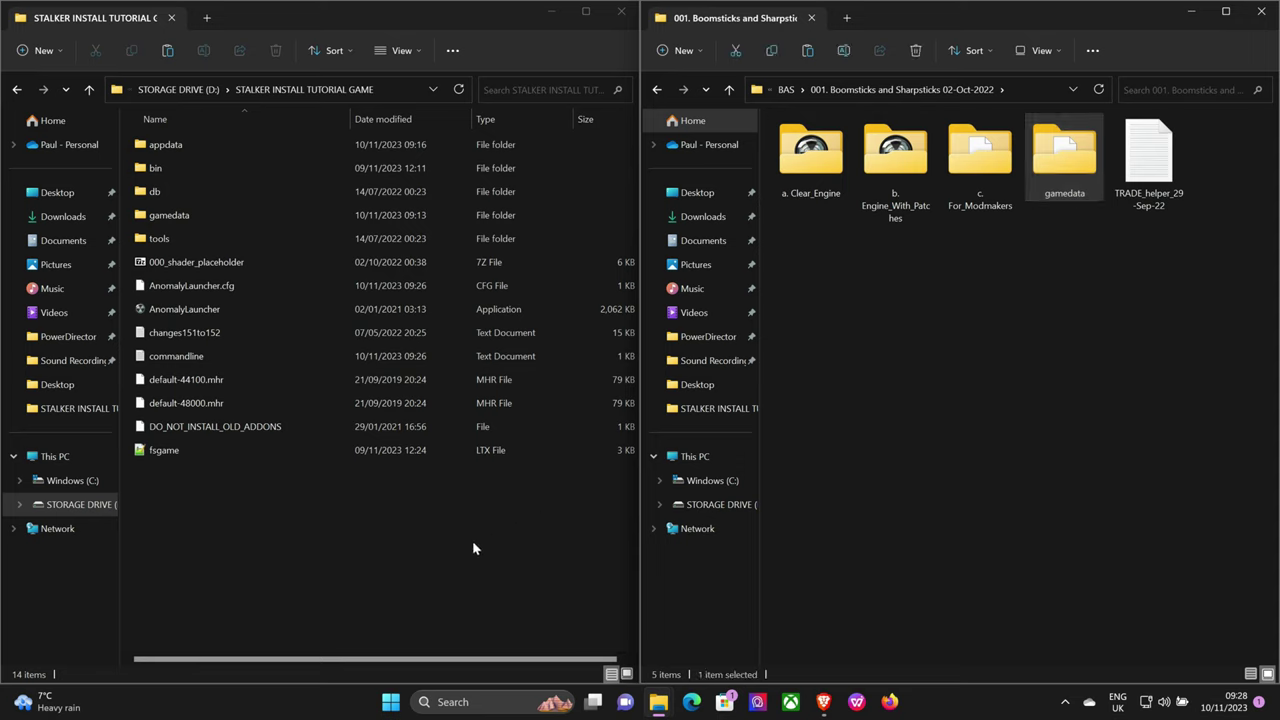
pyautogui.click(336, 552)
pyautogui.rightClick(337, 552)
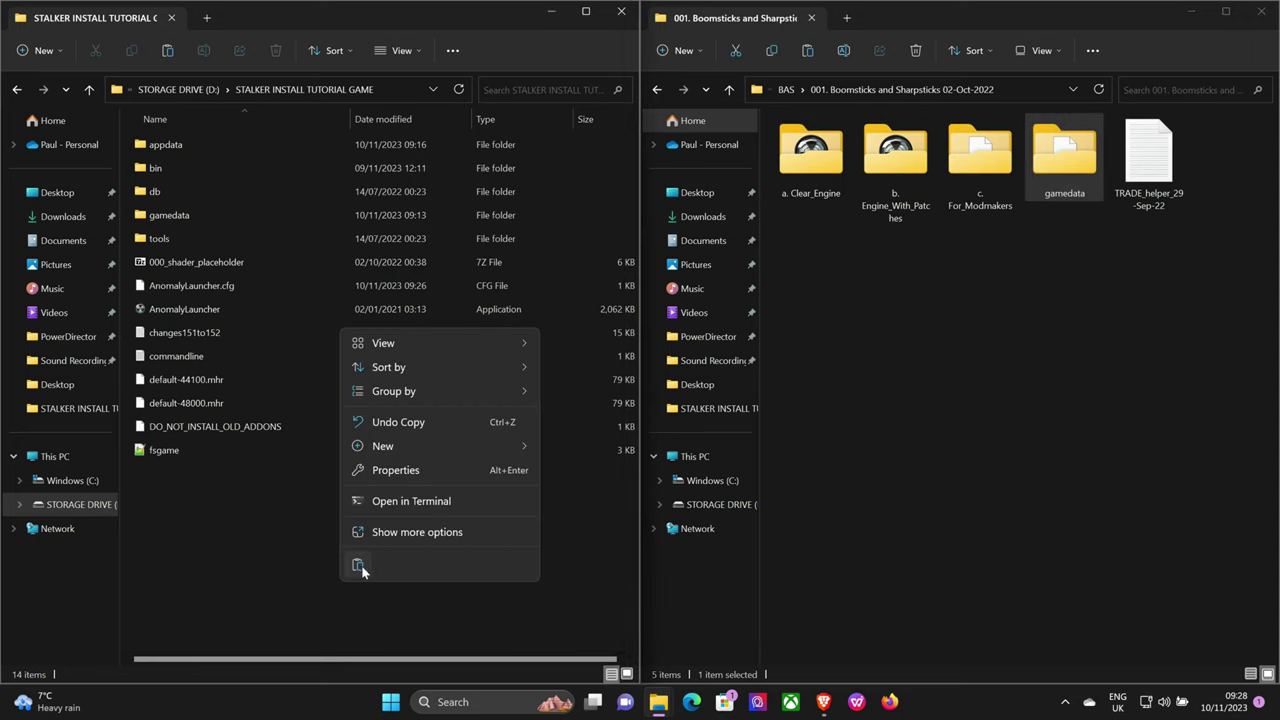
pyautogui.click(361, 566)
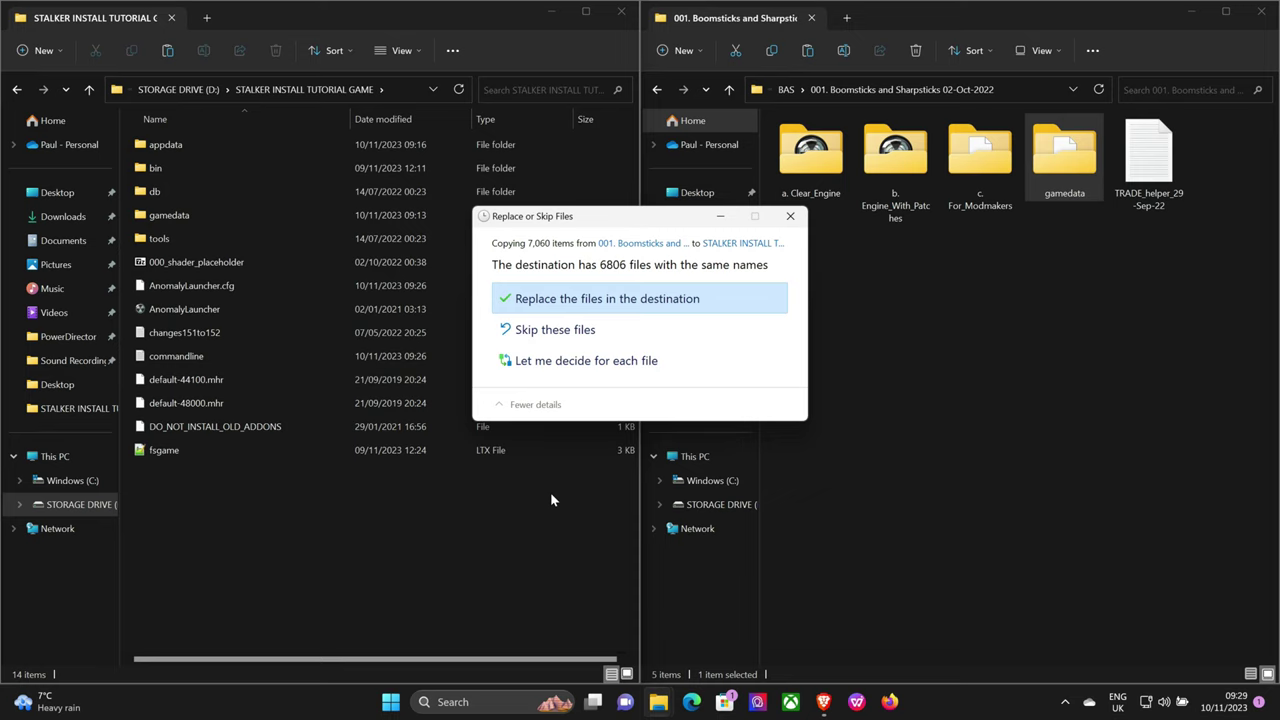
pyautogui.click(618, 306)
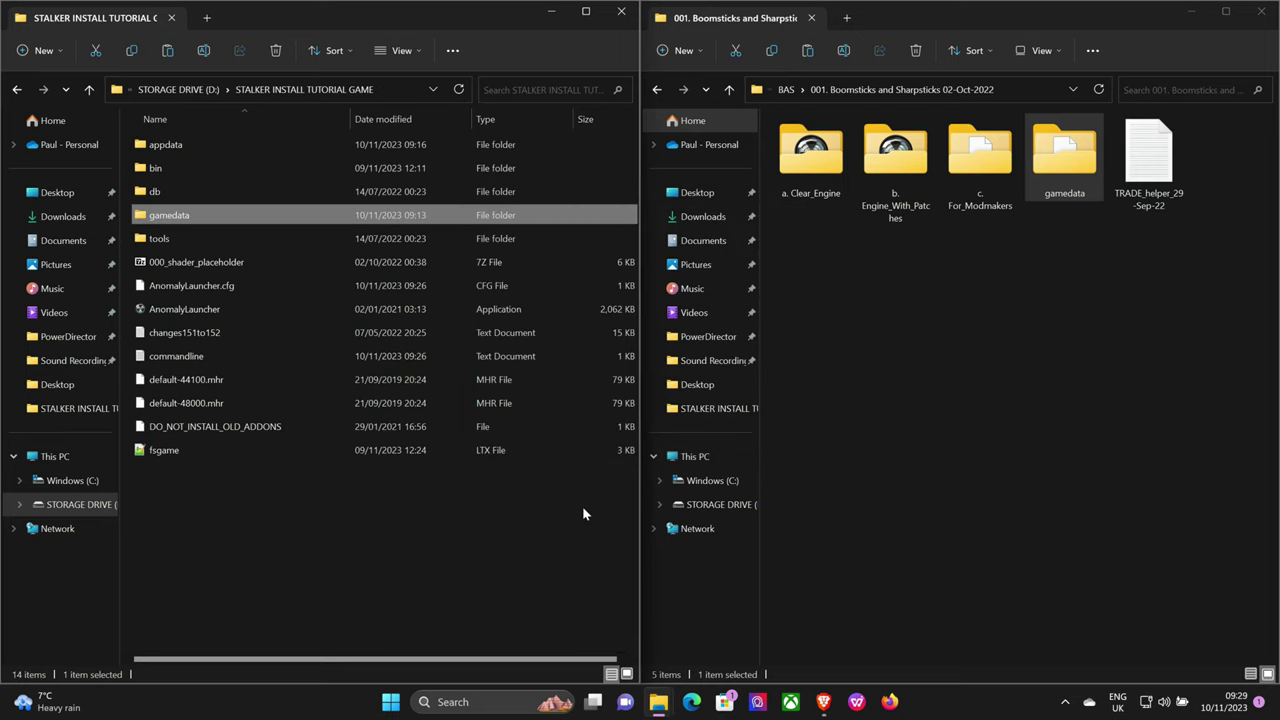
# - Go back to the BAS folder and open BaS_Patch_25-Oct-2022 inside bas PATCH
pyautogui.click(978, 412)
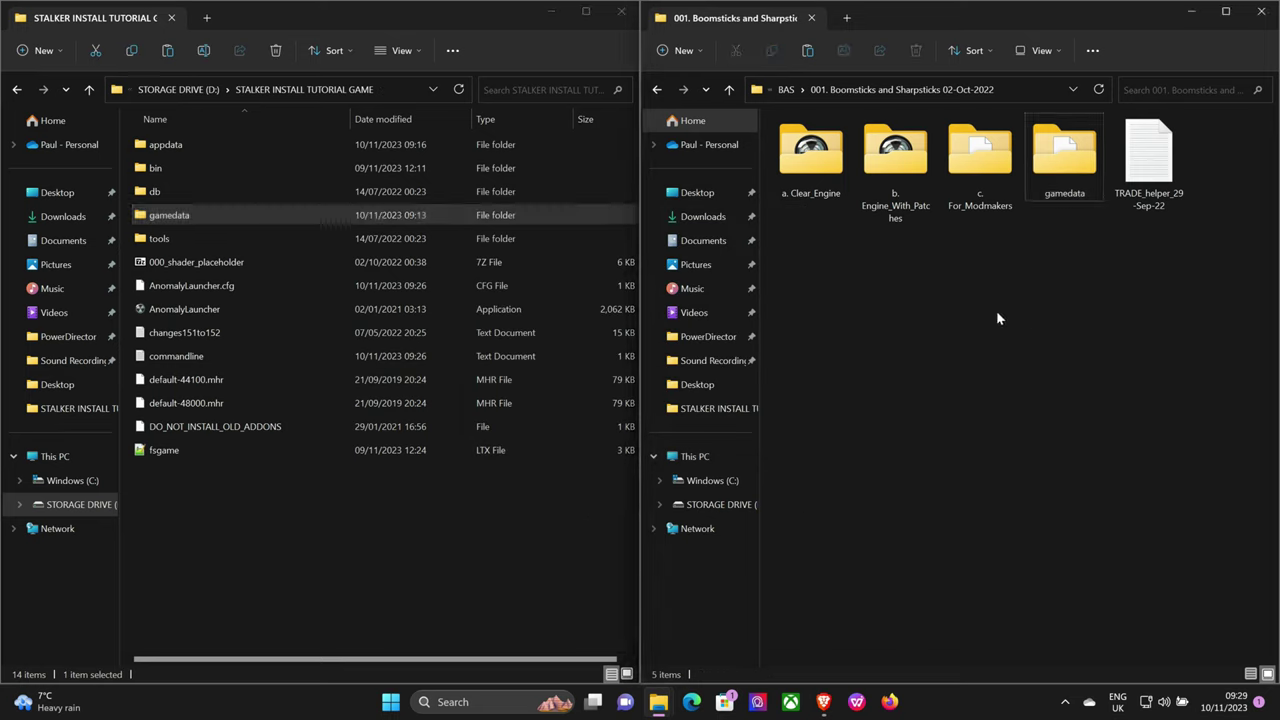
pyautogui.click(657, 89)
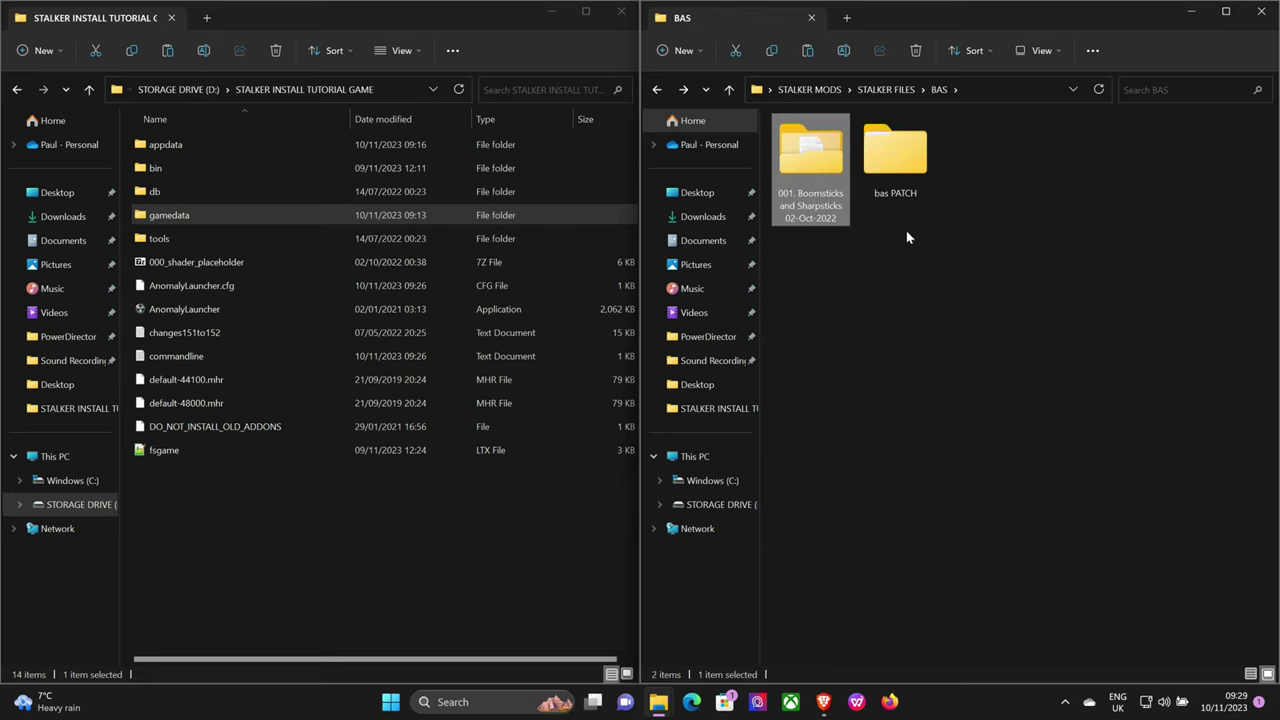
pyautogui.doubleClick(897, 166)
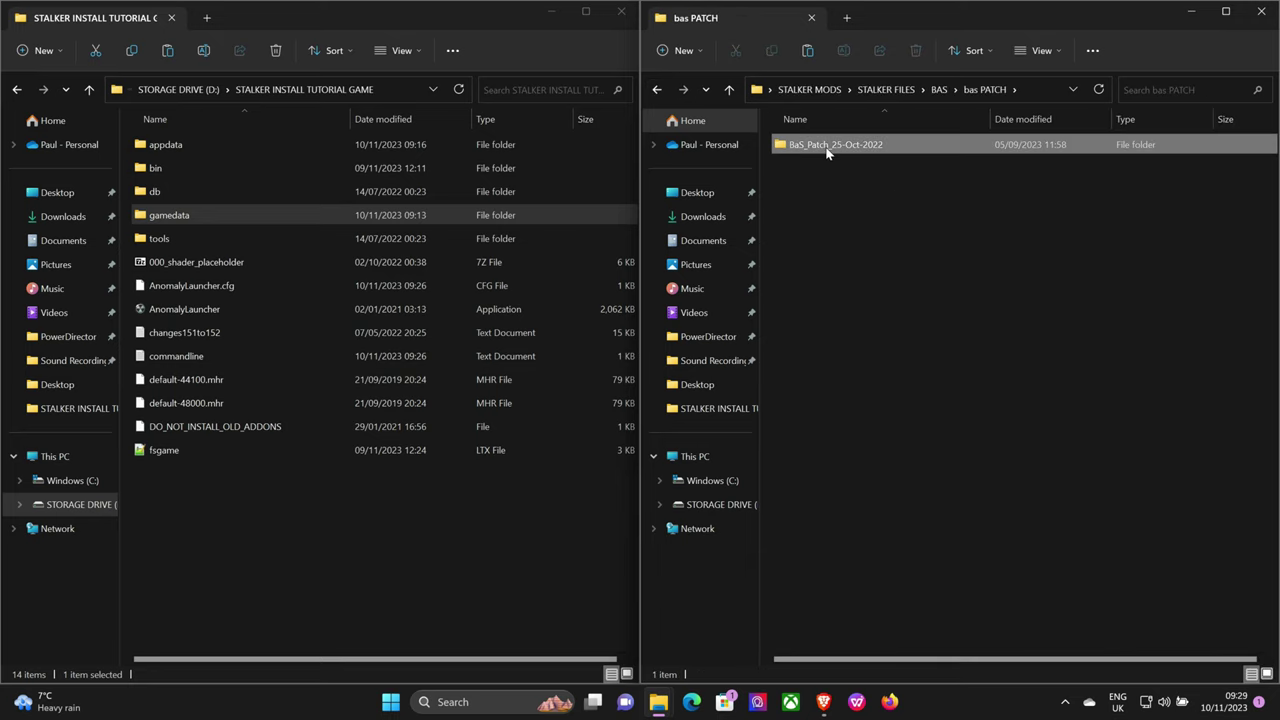
pyautogui.doubleClick(826, 146)
# - Copy db, gamedata and 000_shader_placeholder from the patch into STALKER INSTALL TUTORIAL GAME, replacing the existing files
pyautogui.click(825, 144)
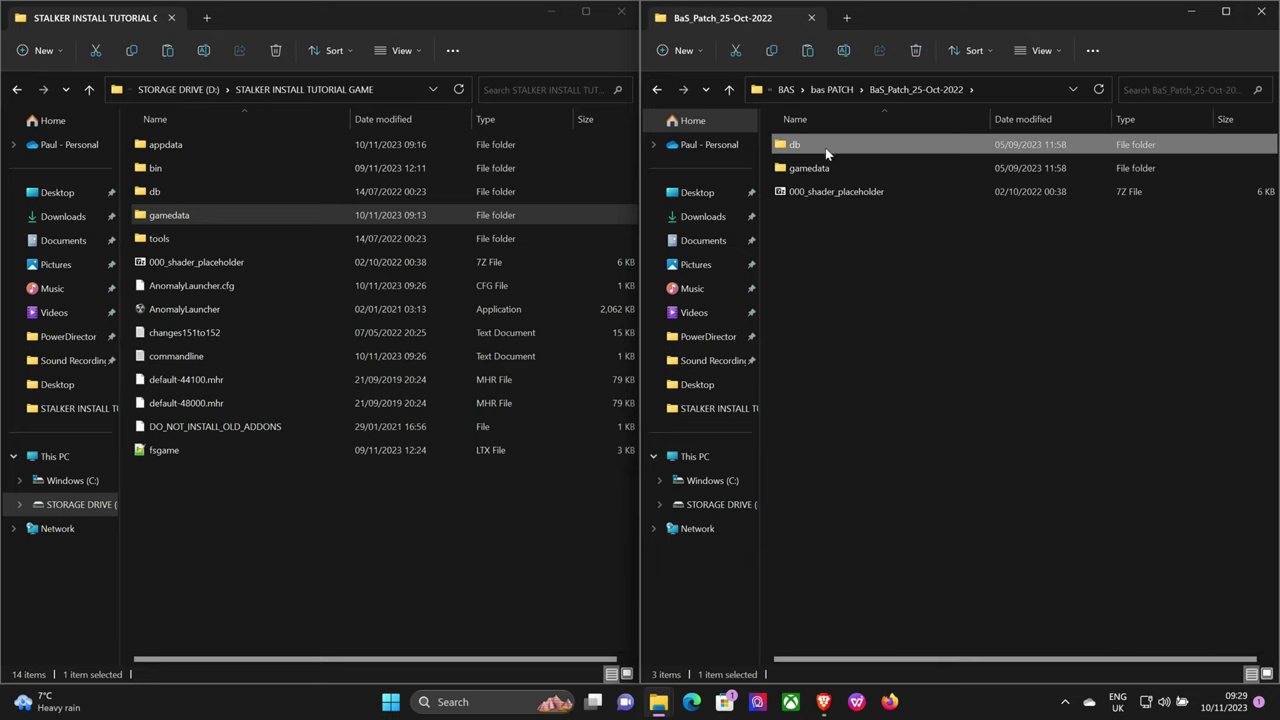
pyautogui.keyDown('shift'); pyautogui.click(826, 197); pyautogui.keyUp('shift')
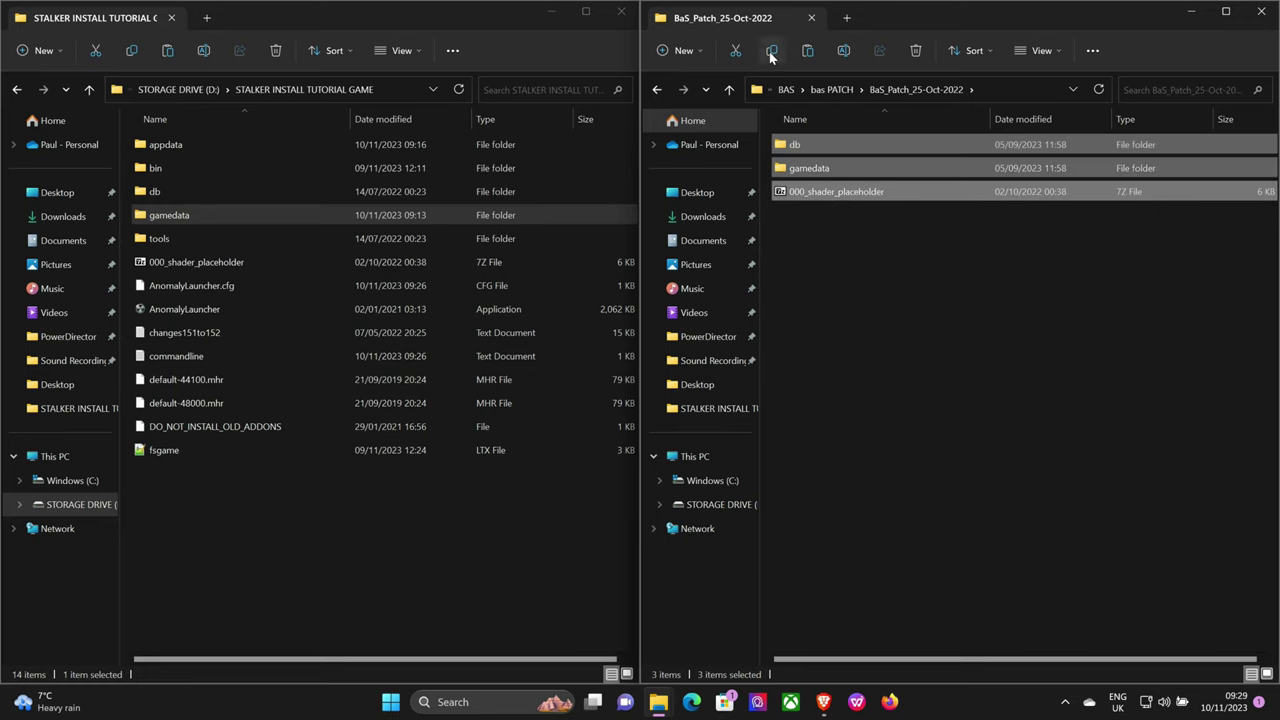
pyautogui.click(771, 51)
pyautogui.click(340, 546)
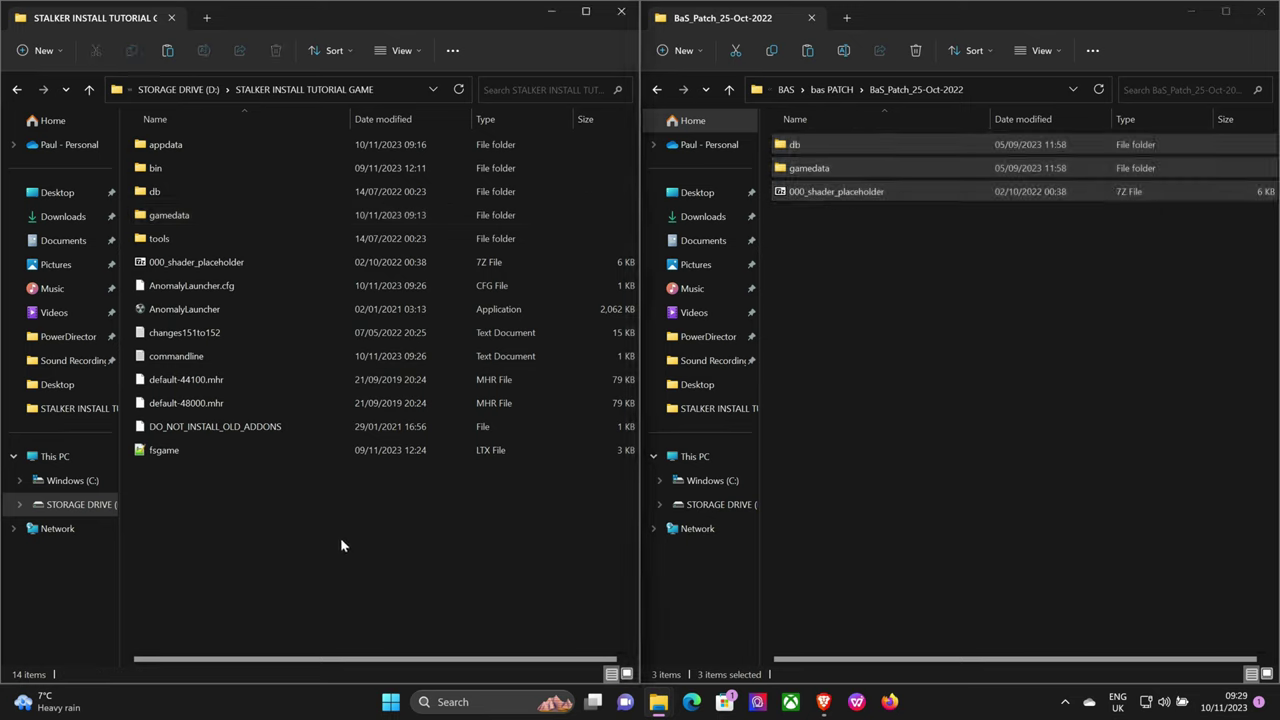
pyautogui.rightClick(340, 546)
pyautogui.click(363, 558)
pyautogui.click(668, 301)
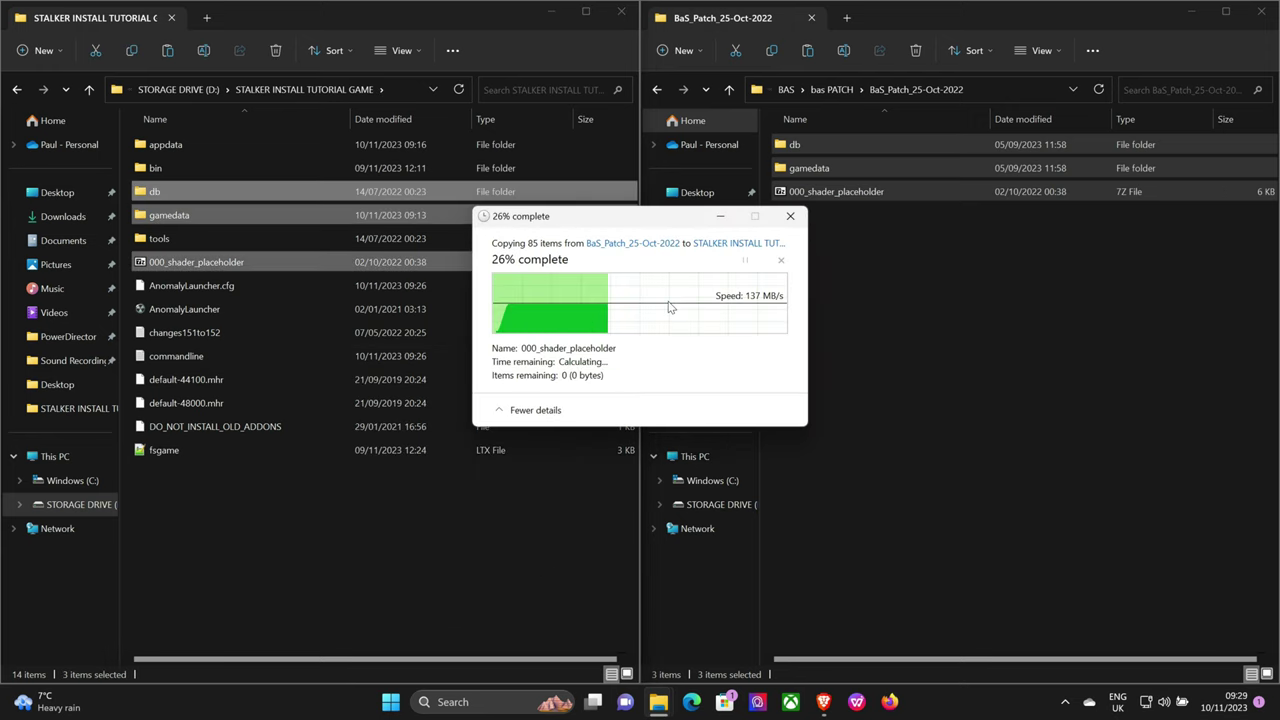
# - Try to start S.T.A.L.K.E.R. Anomaly through AnomalyLauncher in the game folder
pyautogui.click(380, 553)
pyautogui.doubleClick(281, 312)
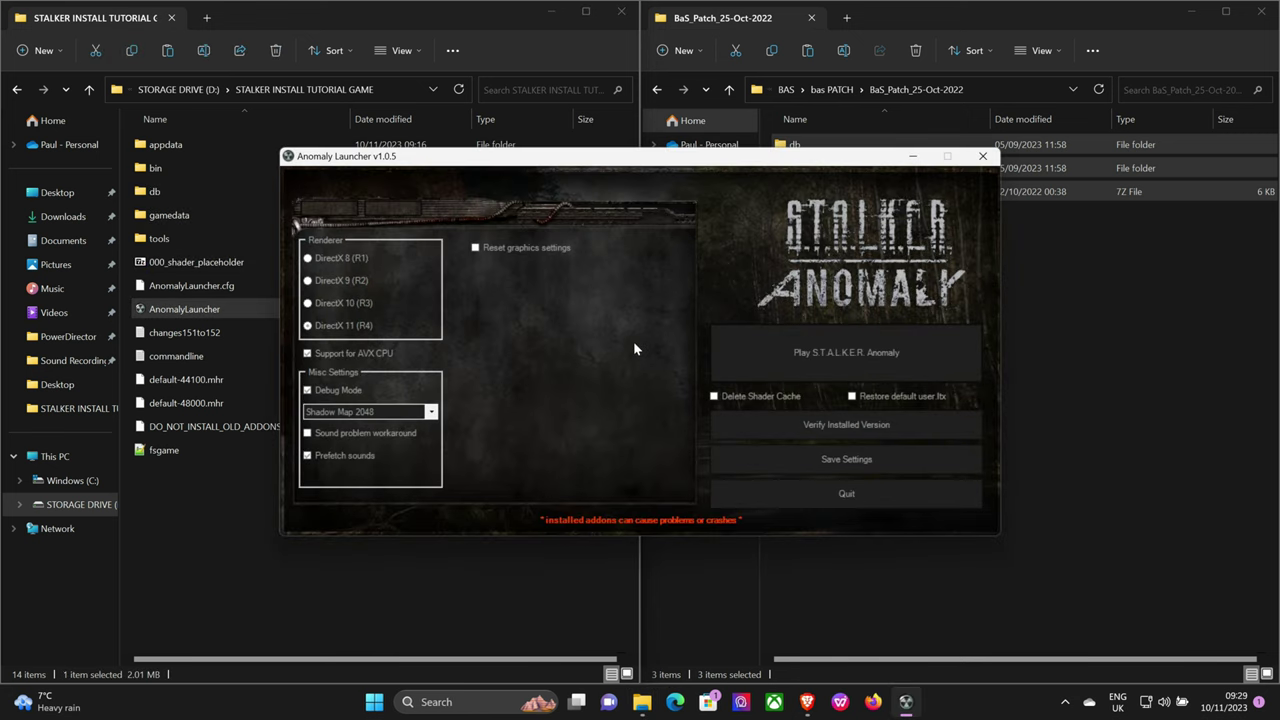
pyautogui.click(802, 352)
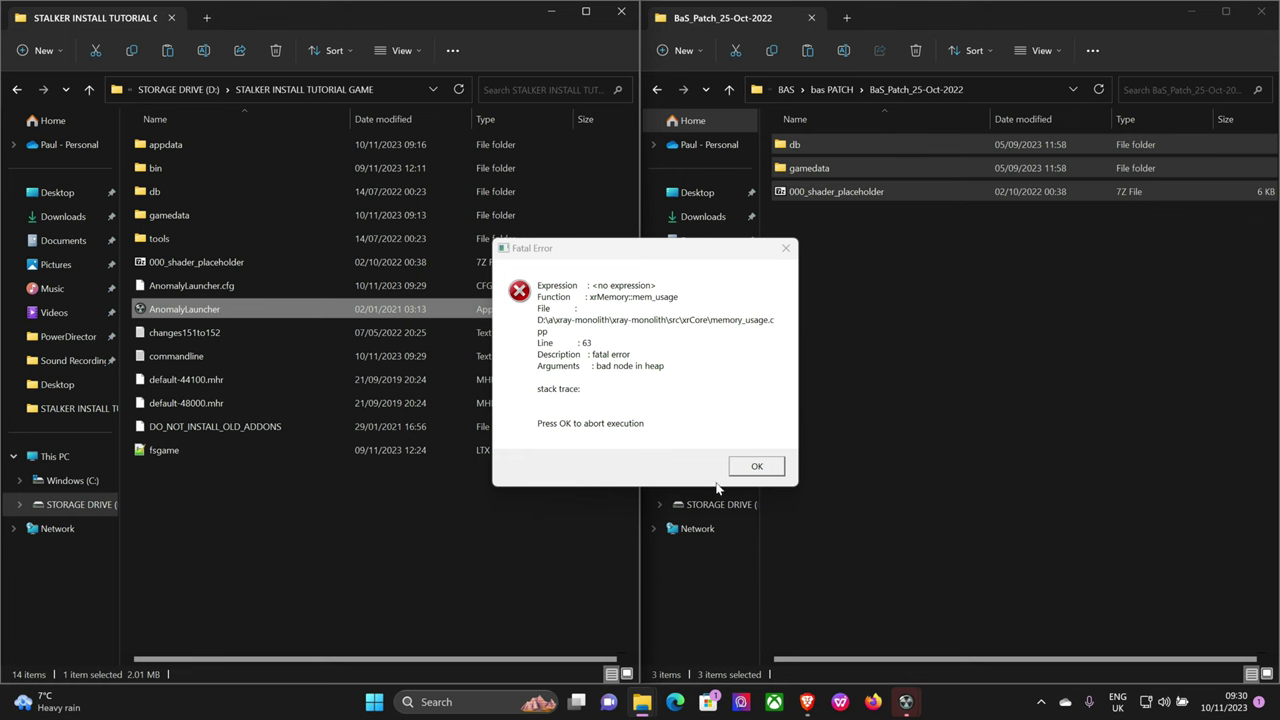
pyautogui.click(757, 466)
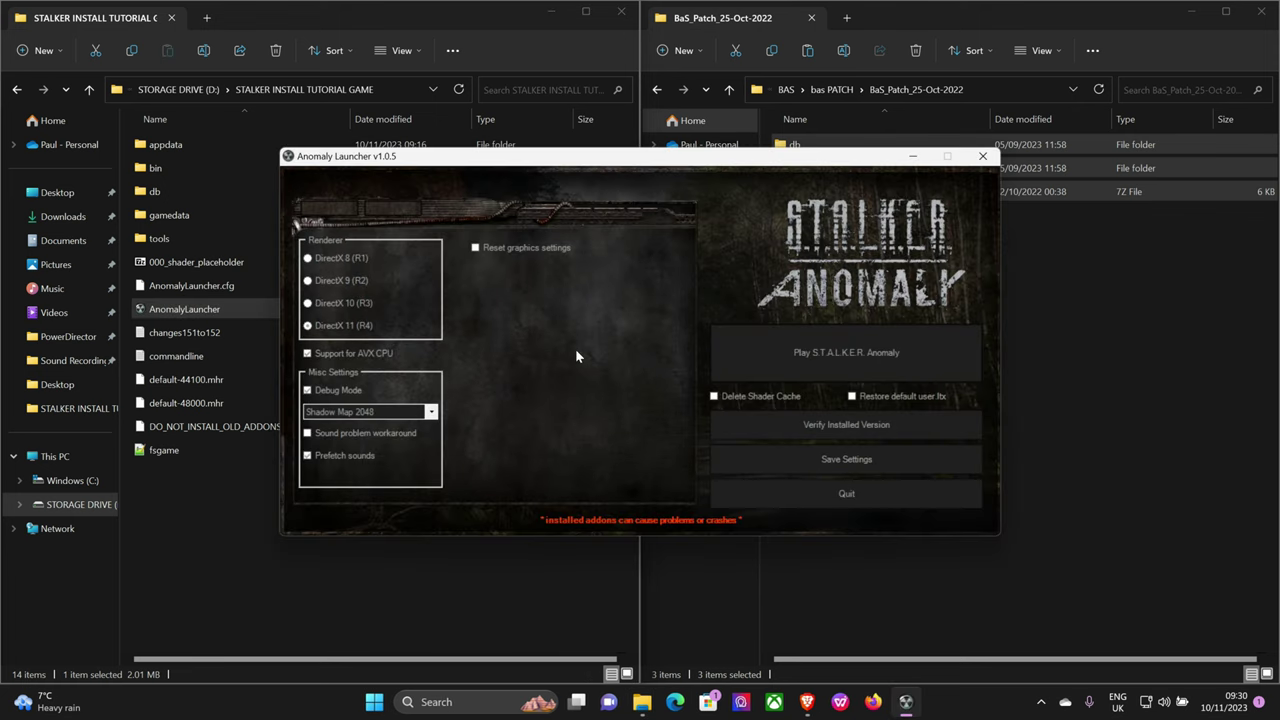
# - Start S.T.A.L.K.E.R. Anomaly from the launcher and load the quicksave_3 saved game
pyautogui.click(772, 345)
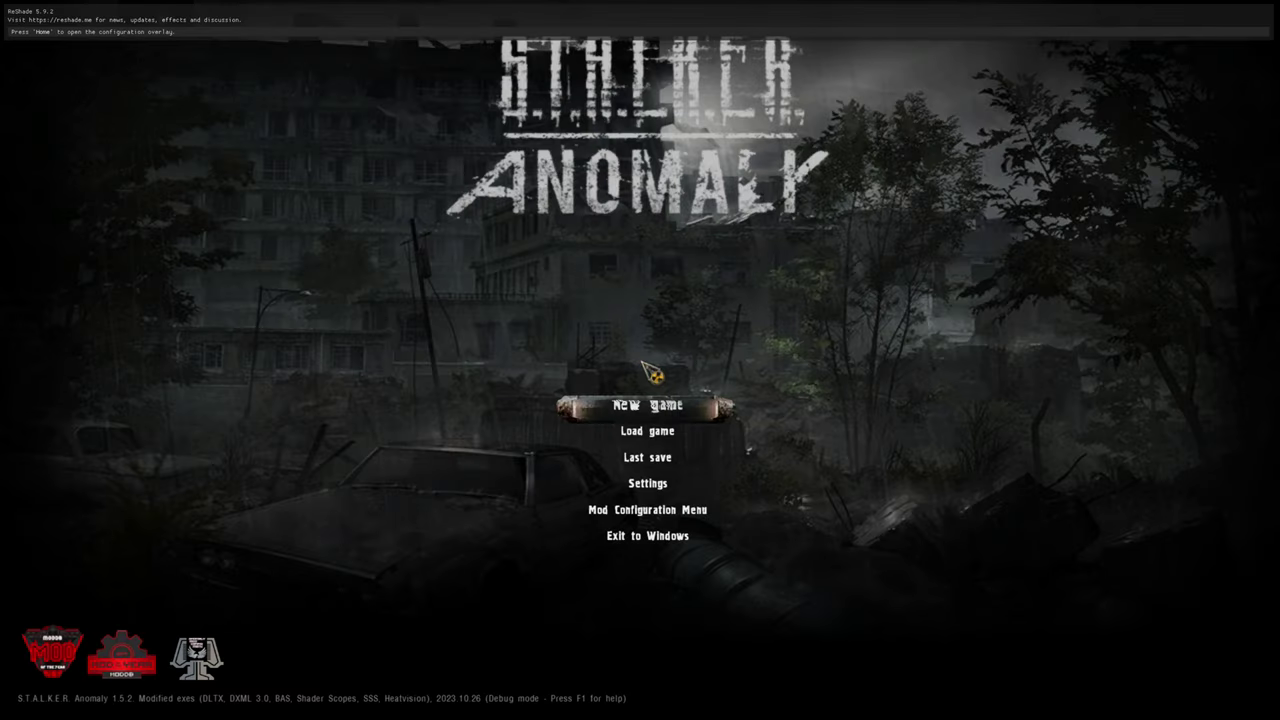
pyautogui.click(640, 432)
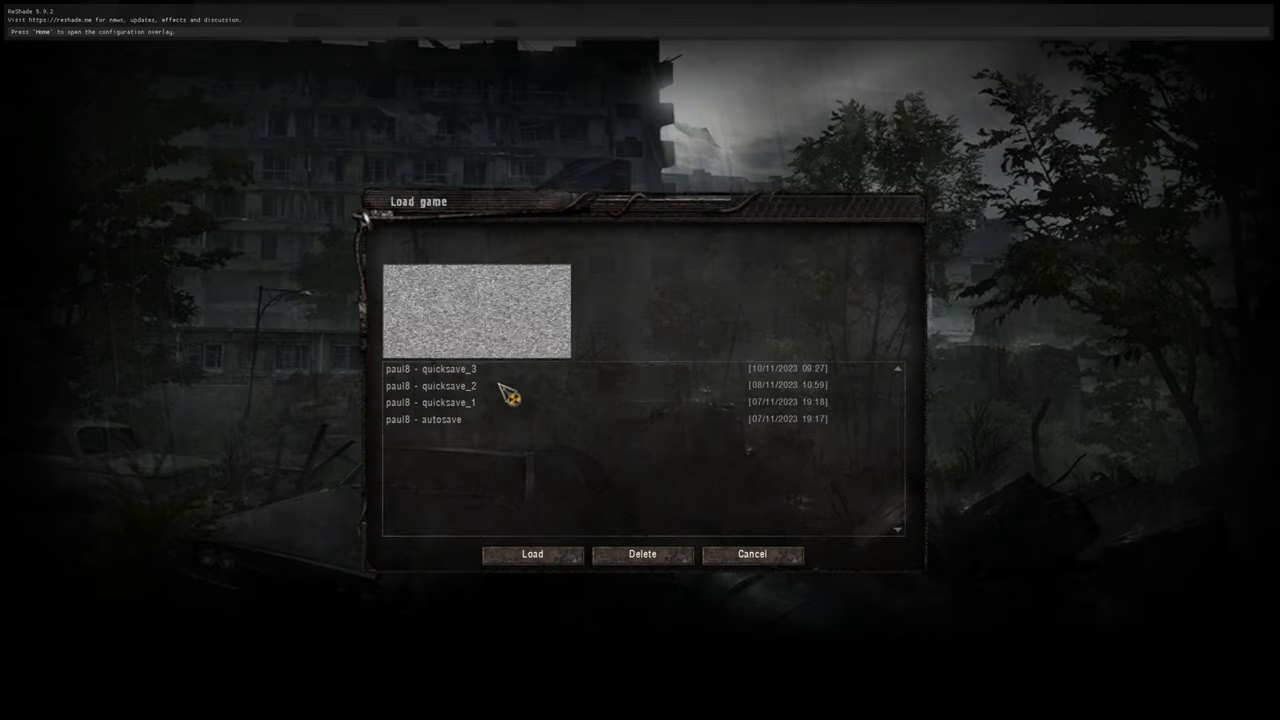
pyautogui.click(470, 369)
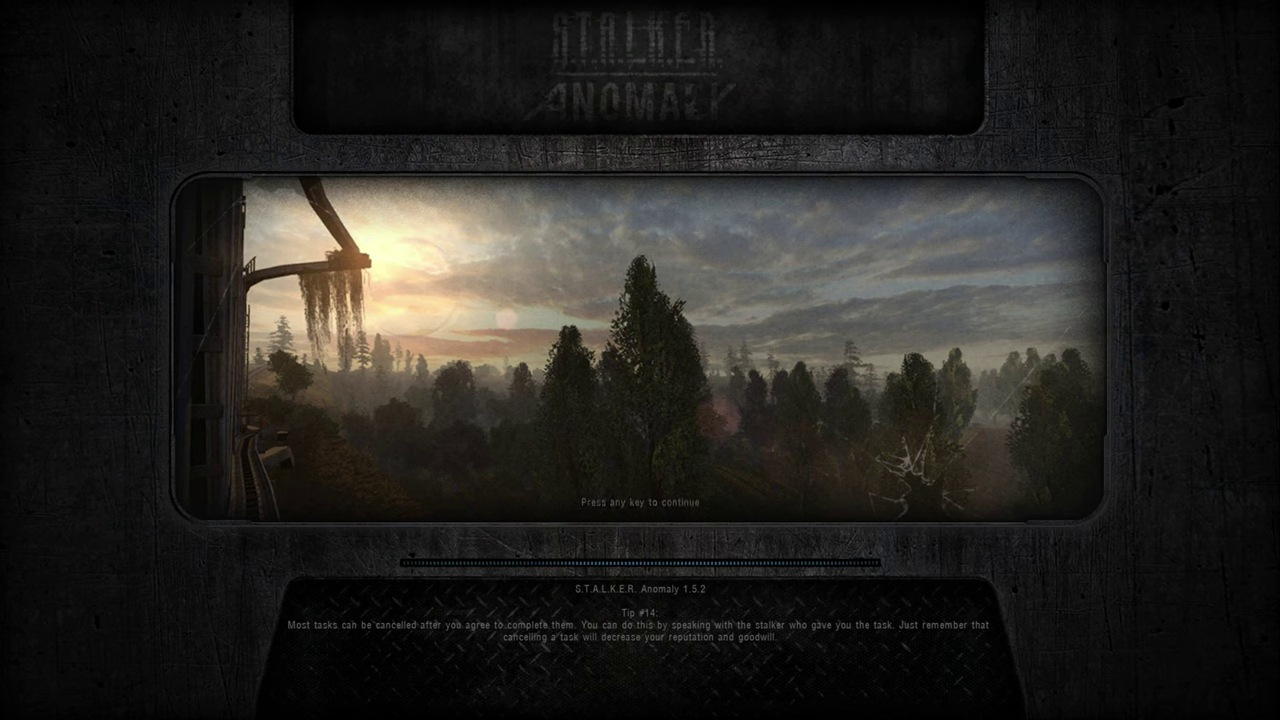
pyautogui.press('space')
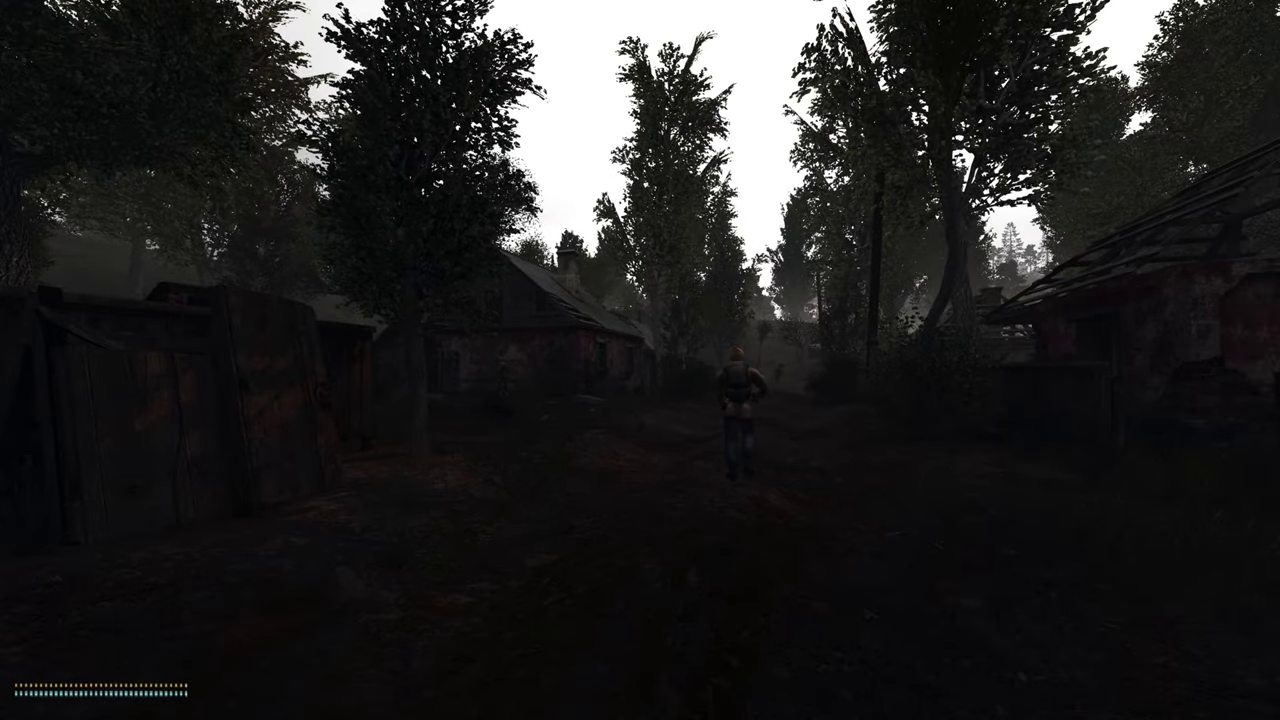
# - Open the debug item spawner, list the Weapons (Rifle) items and spawn one of the rifles into the inventory
pyautogui.press('F7')
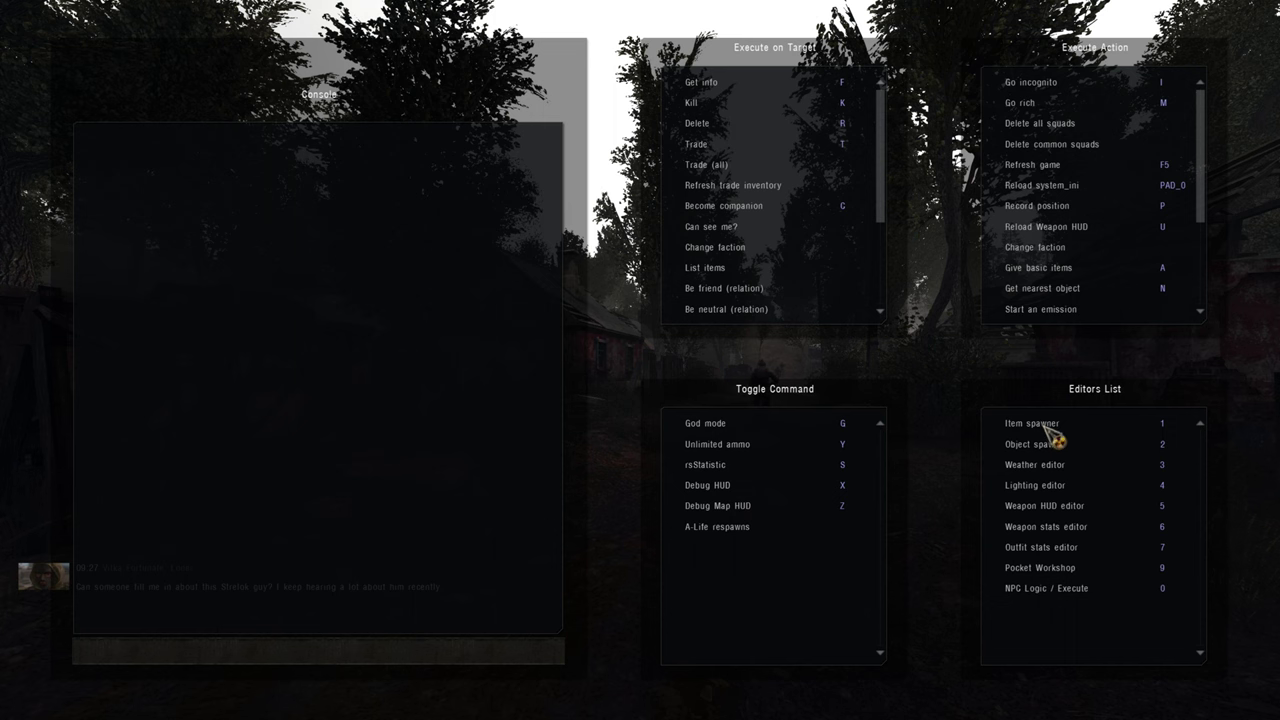
pyautogui.click(1045, 424)
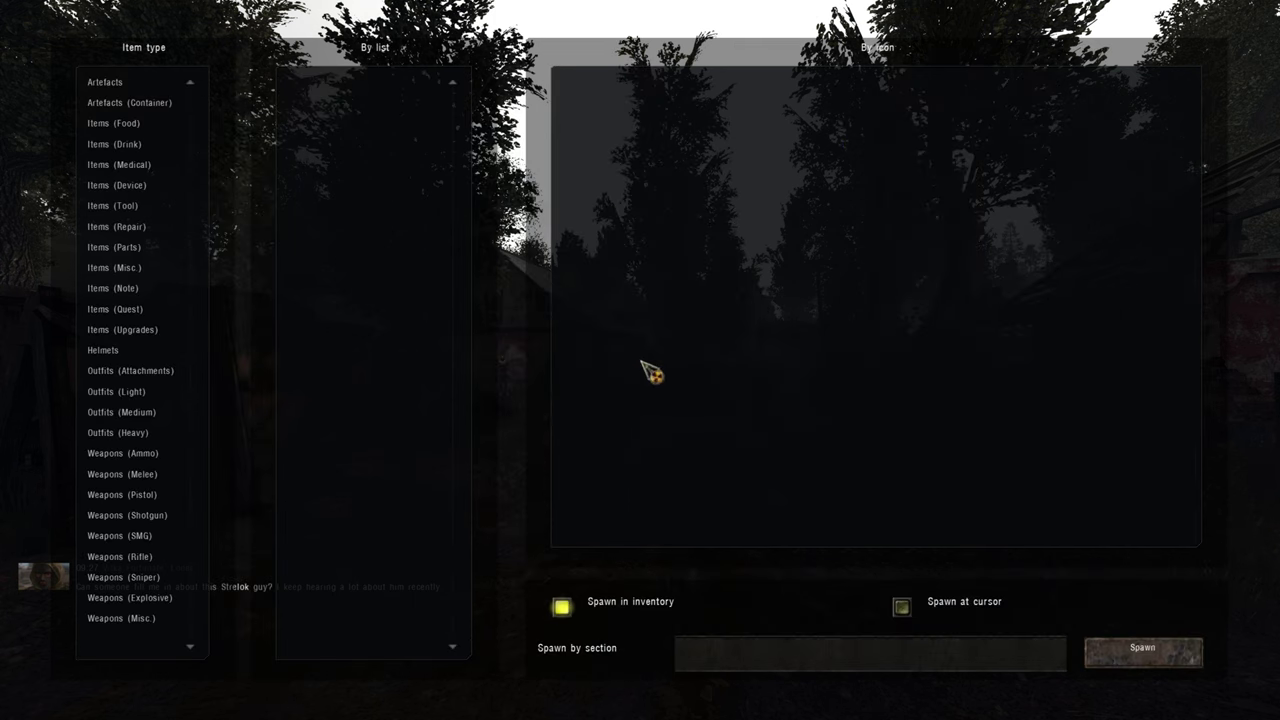
pyautogui.click(138, 558)
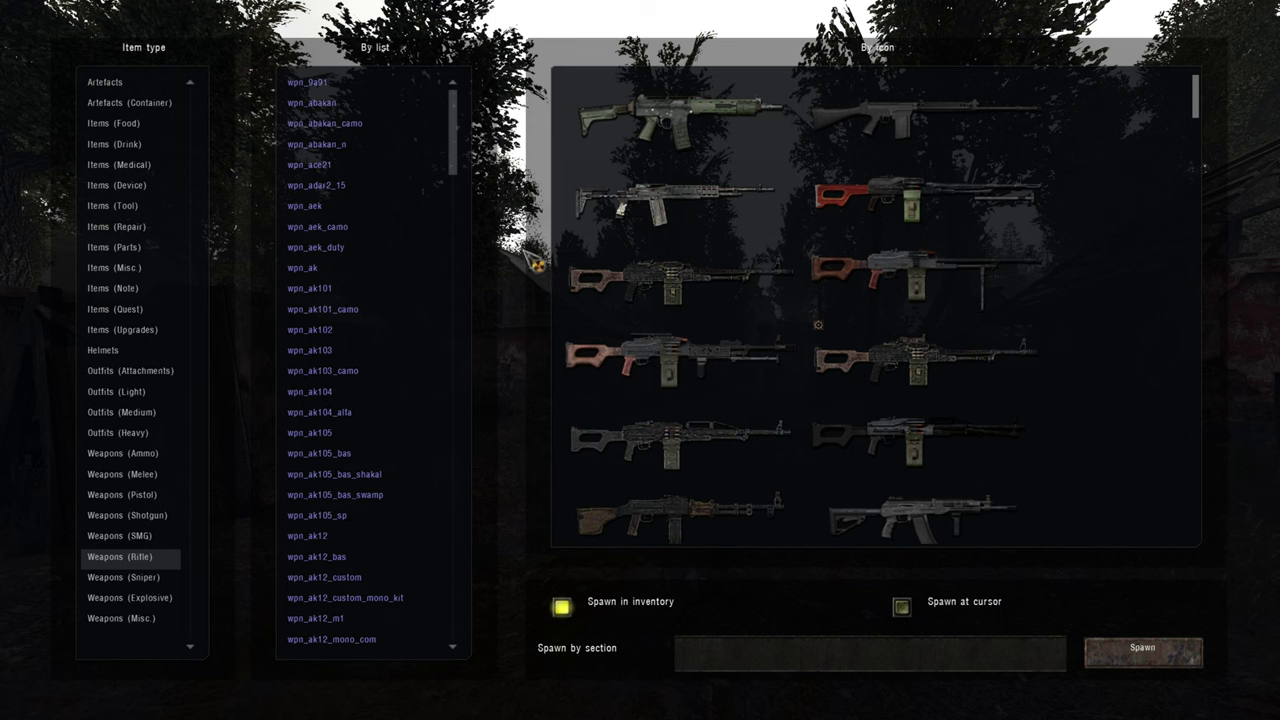
pyautogui.moveTo(678, 122)
pyautogui.moveTo(922, 124)
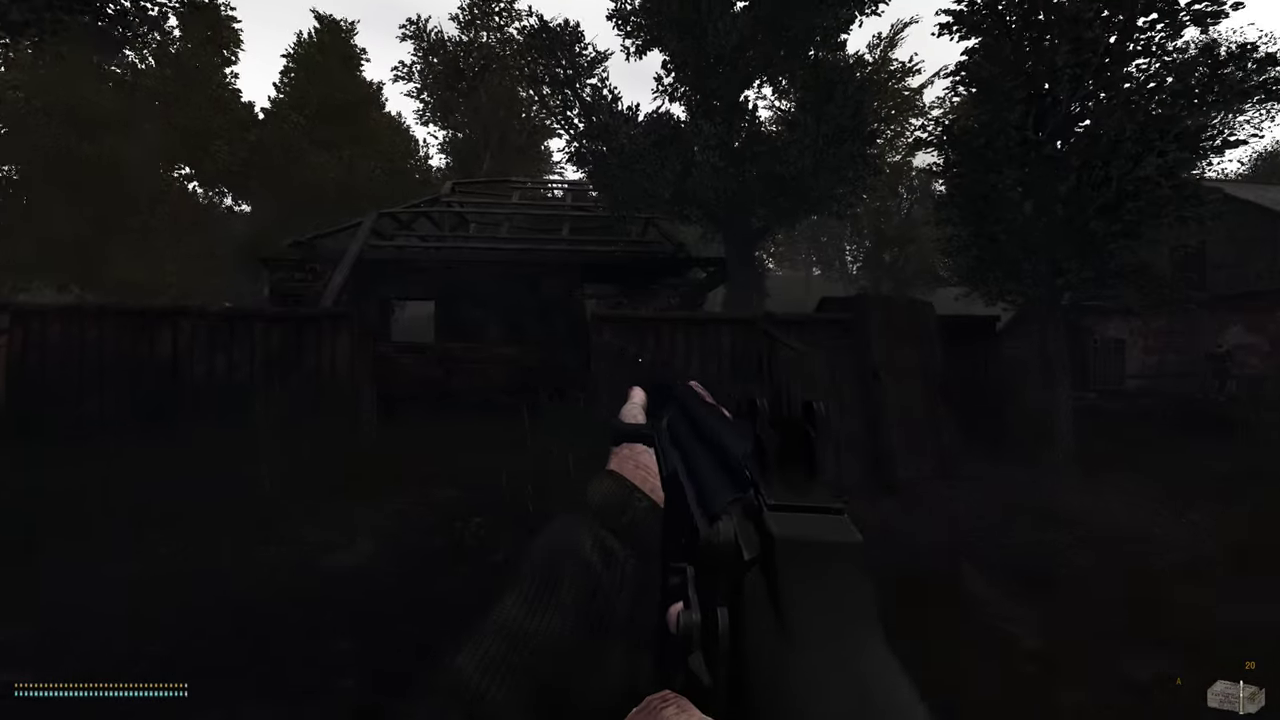
# - Test-fire the spawned rifle at the wooden fence and inspect its model
pyautogui.click(640, 360)
pyautogui.click(640, 360)
pyautogui.click(640, 360)
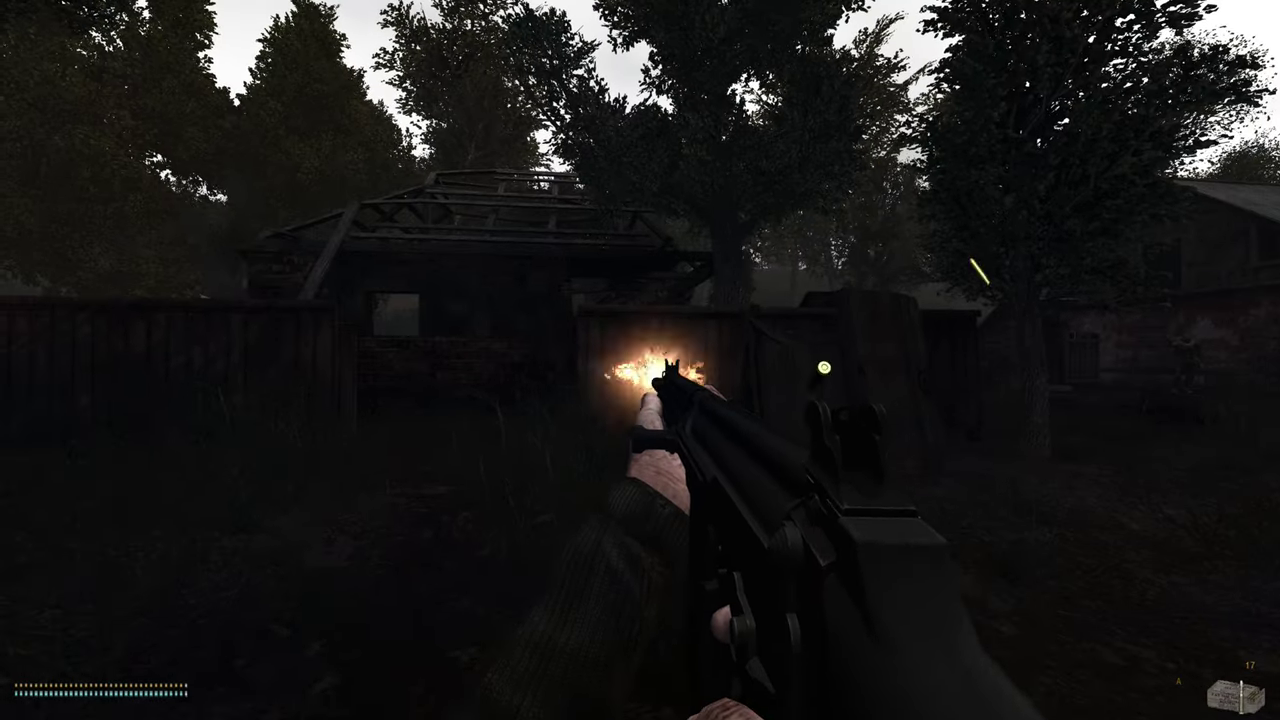
pyautogui.click(640, 360)
pyautogui.click(640, 360)
pyautogui.click(640, 360)
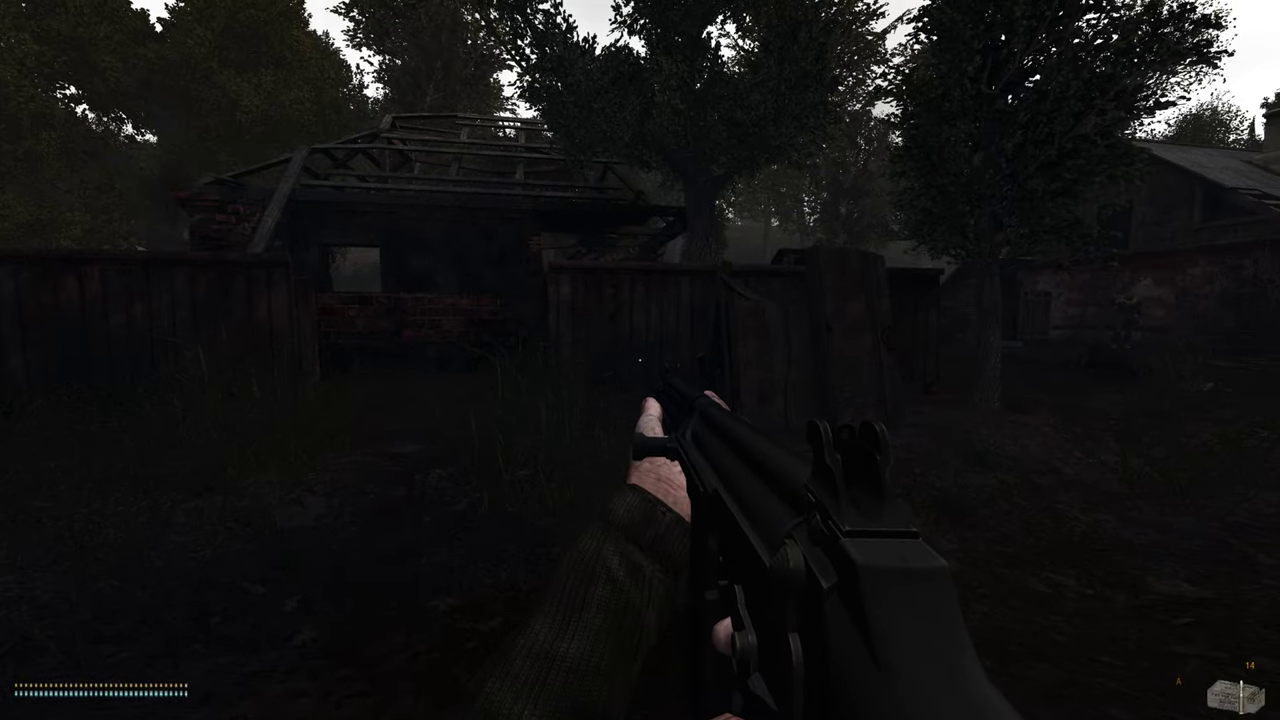
pyautogui.press('w')
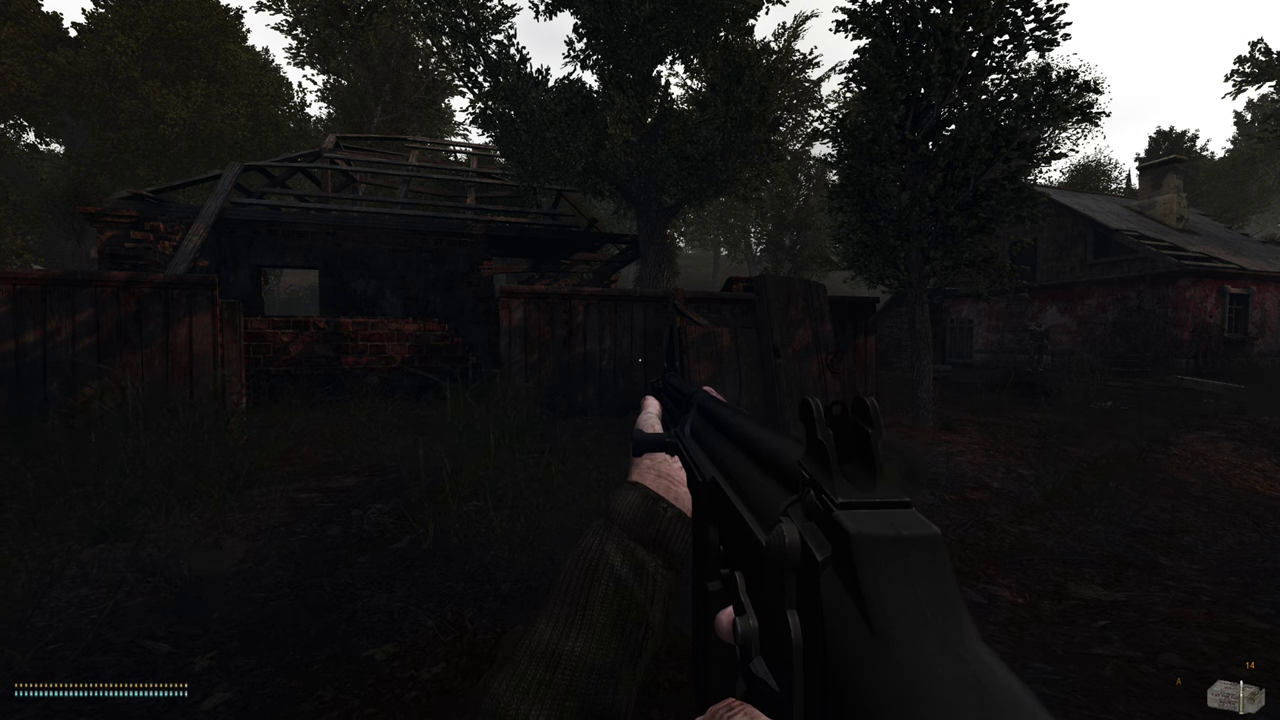
# - Quicksave the game with the rifle in hand
pyautogui.press('Escape')
pyautogui.press('Escape')
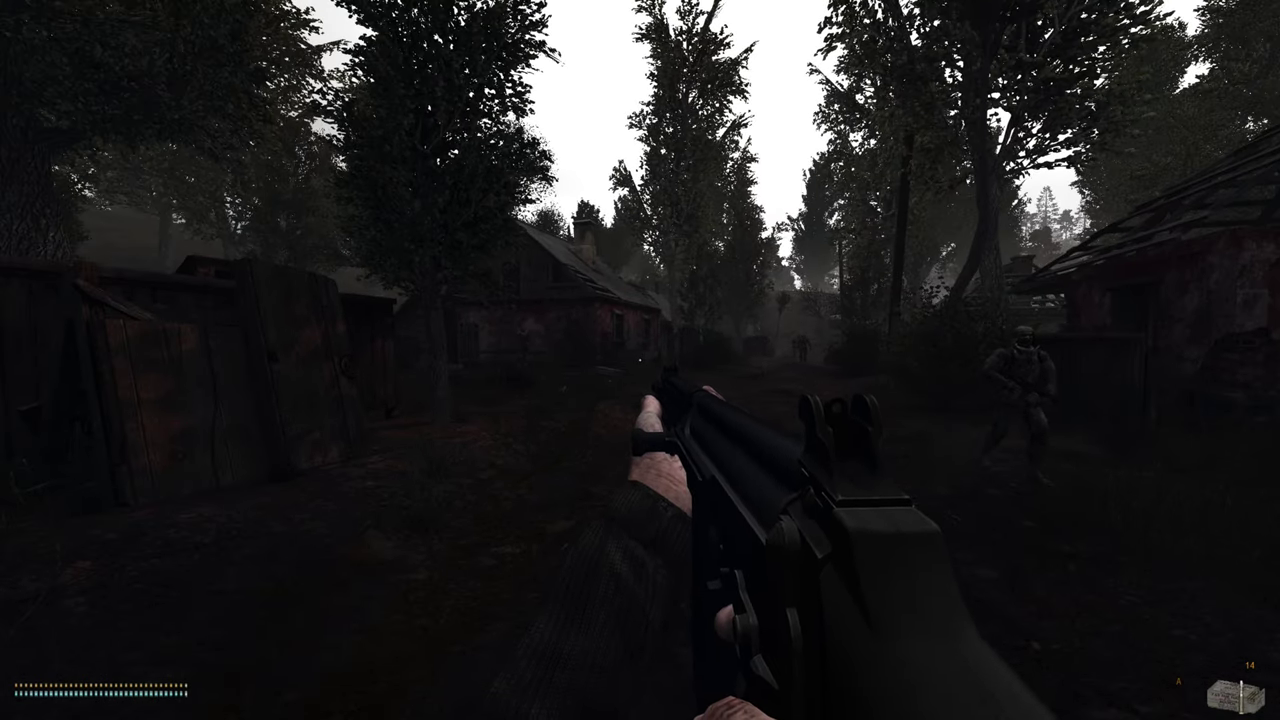
pyautogui.press('F6')
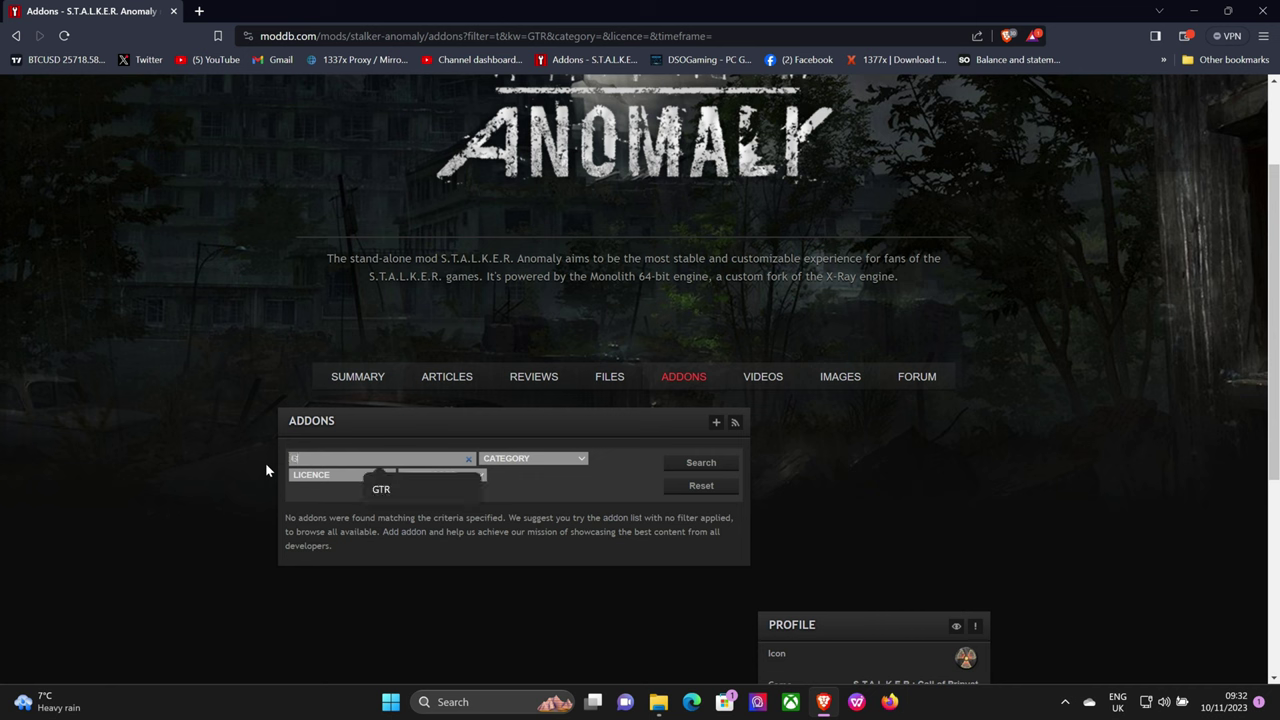
# - In the browser, search the ModDB Anomaly addons for GLOBAL TEXTURE REWORK and open the Global Texture Rework [BETA] page
pyautogui.write('GLOBA')
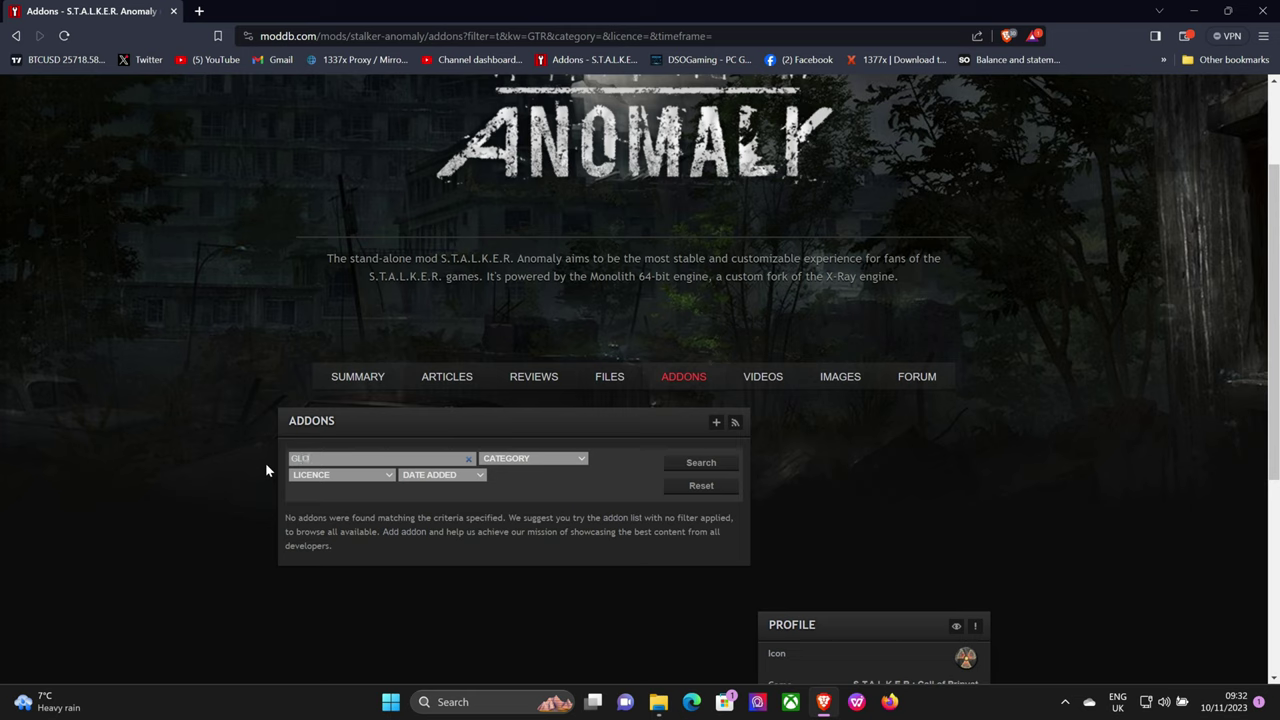
pyautogui.write('L TEXTURE REWORK')
pyautogui.press('Return')
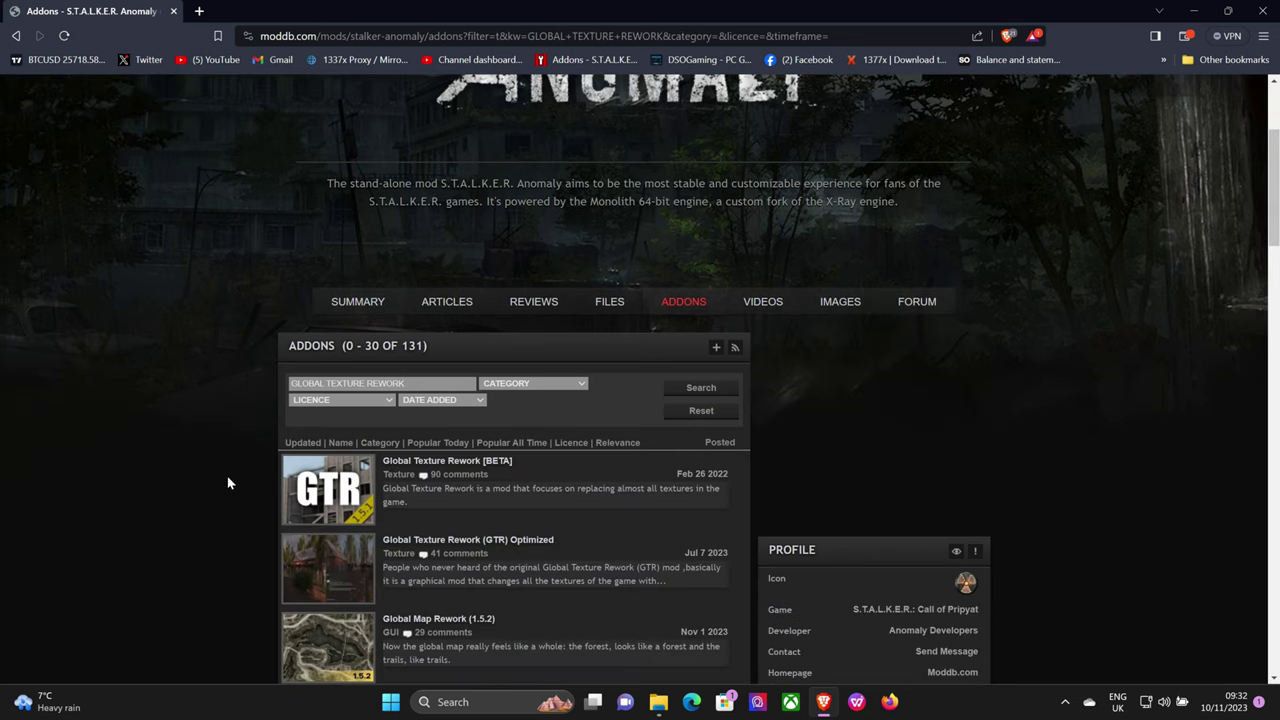
pyautogui.click(452, 462)
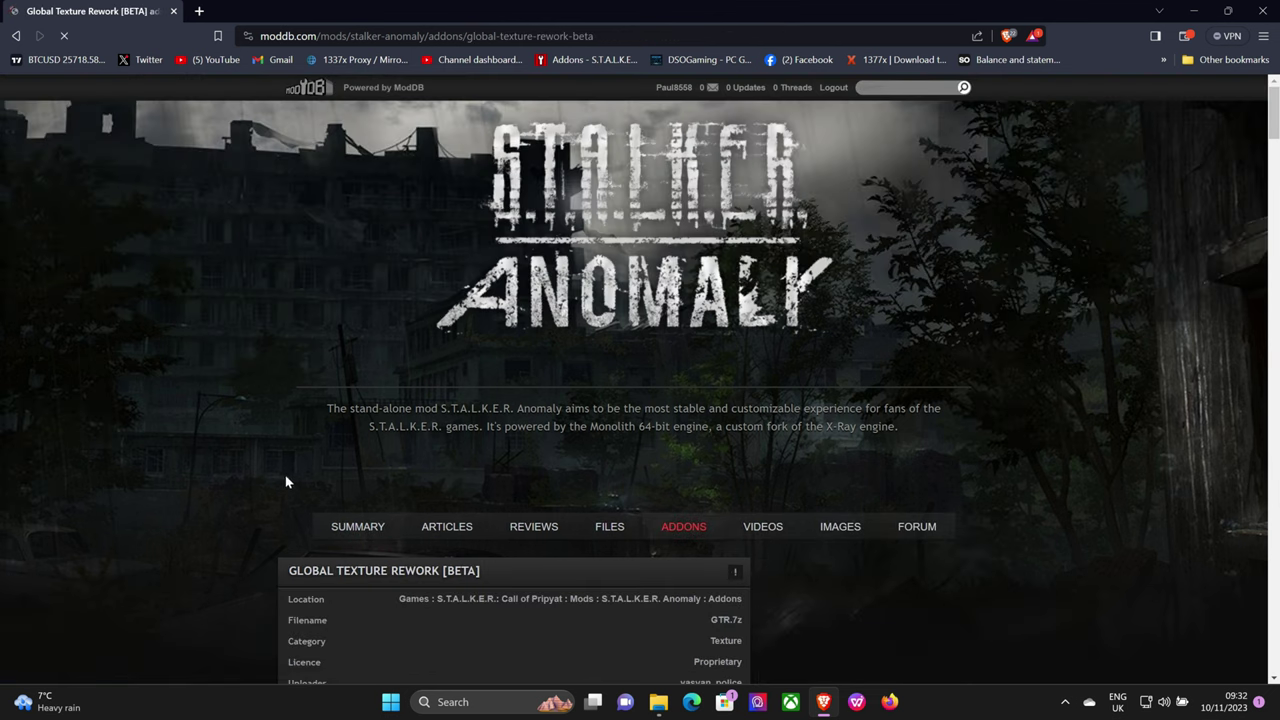
pyautogui.scroll(-3, 283, 482)
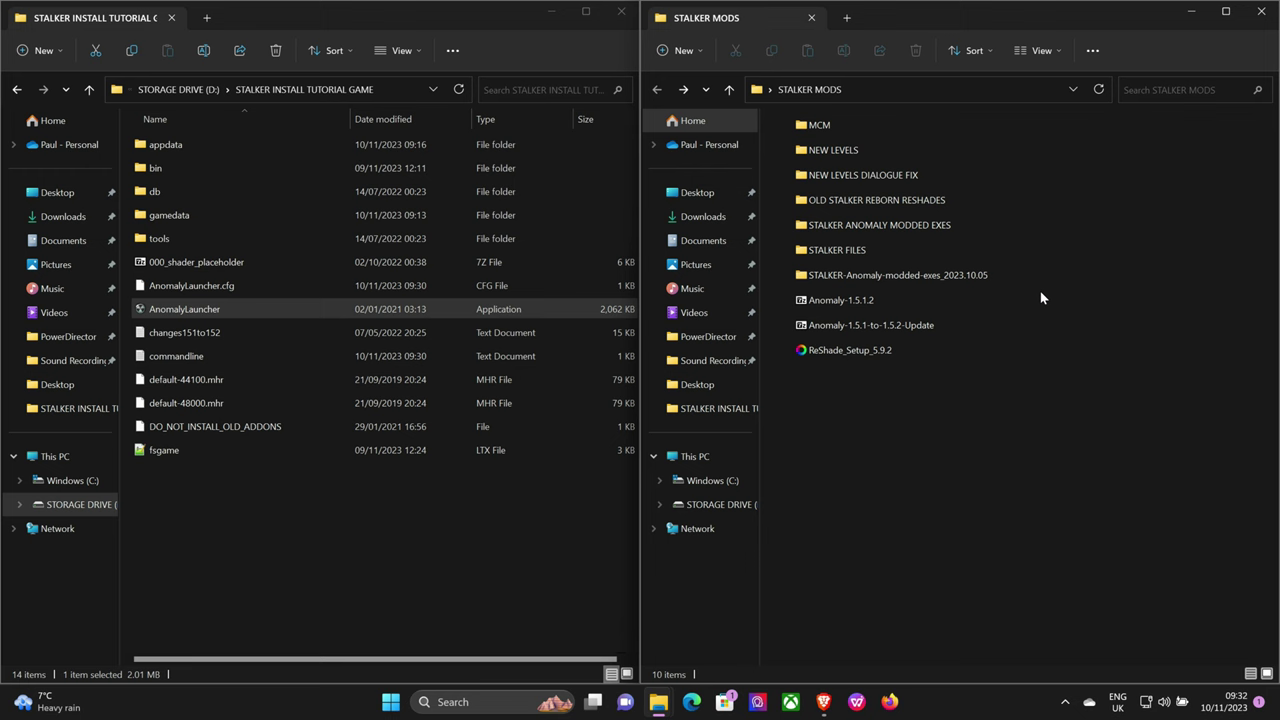
# - In the STALKER MODS window, open STALKER FILES and go to the MAIN_FILES folder inside GTR
pyautogui.doubleClick(843, 252)
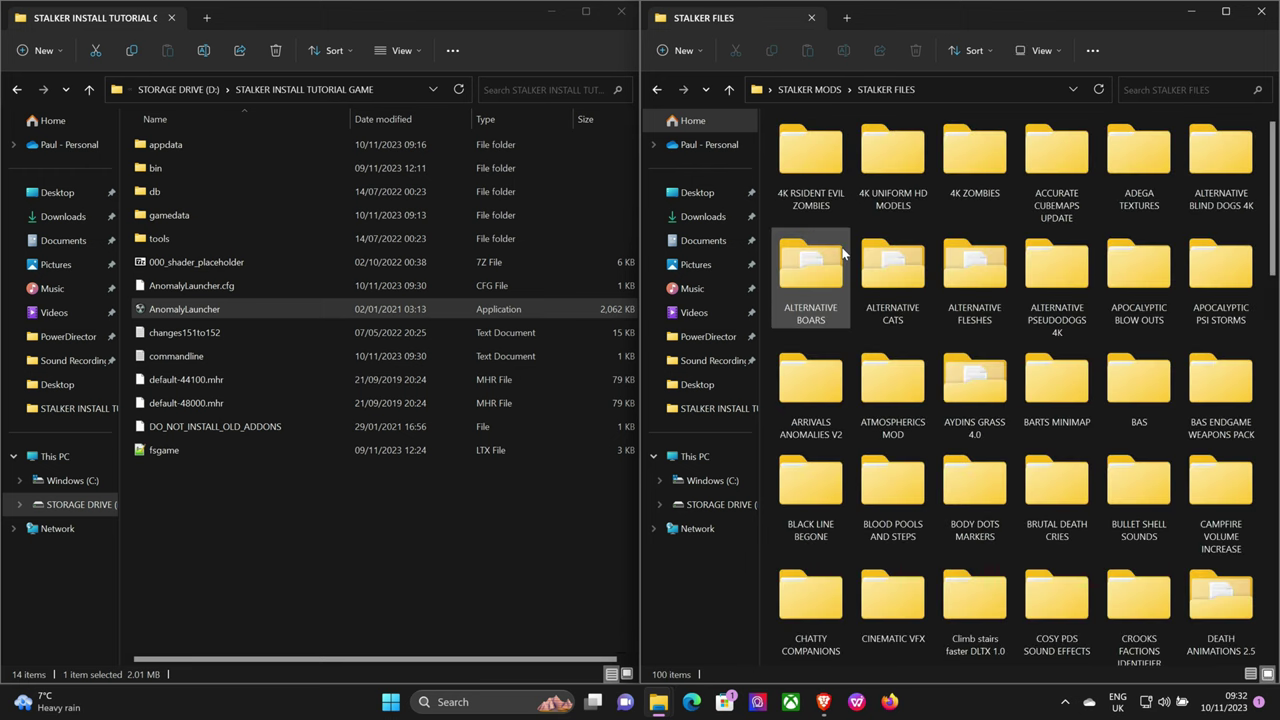
pyautogui.moveTo(1275, 233); pyautogui.dragTo(1273, 414)
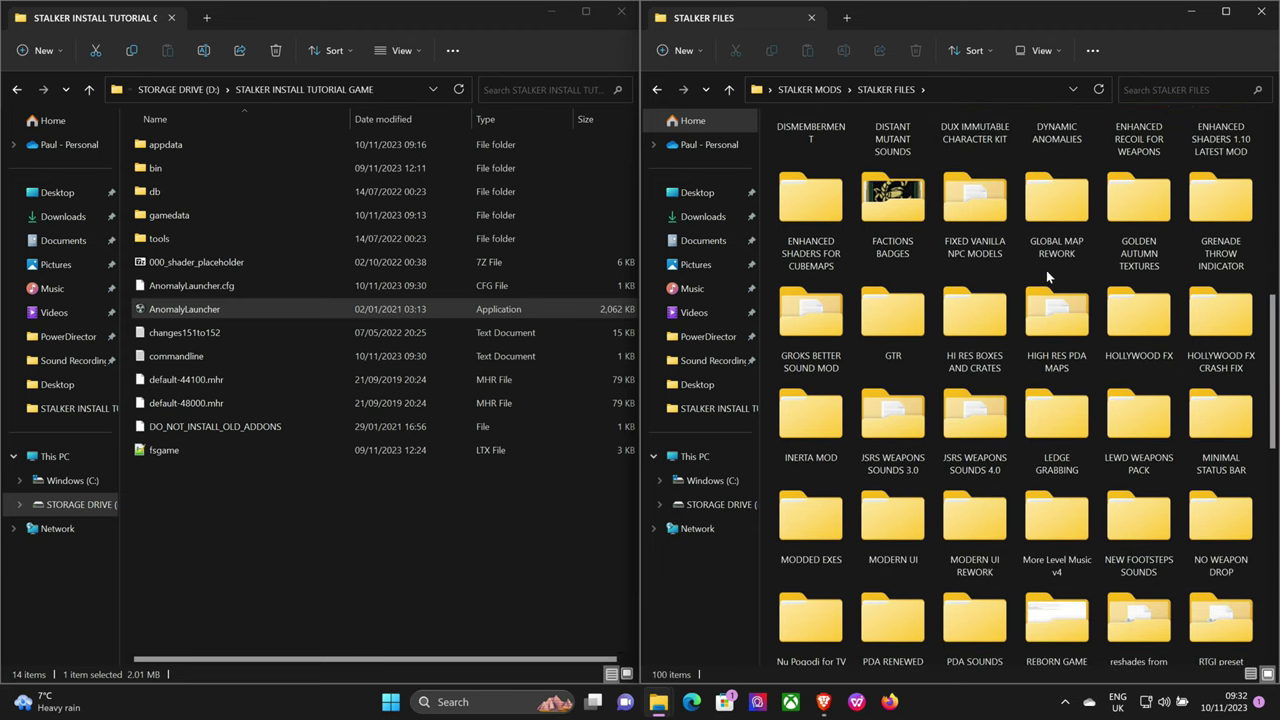
pyautogui.doubleClick(893, 334)
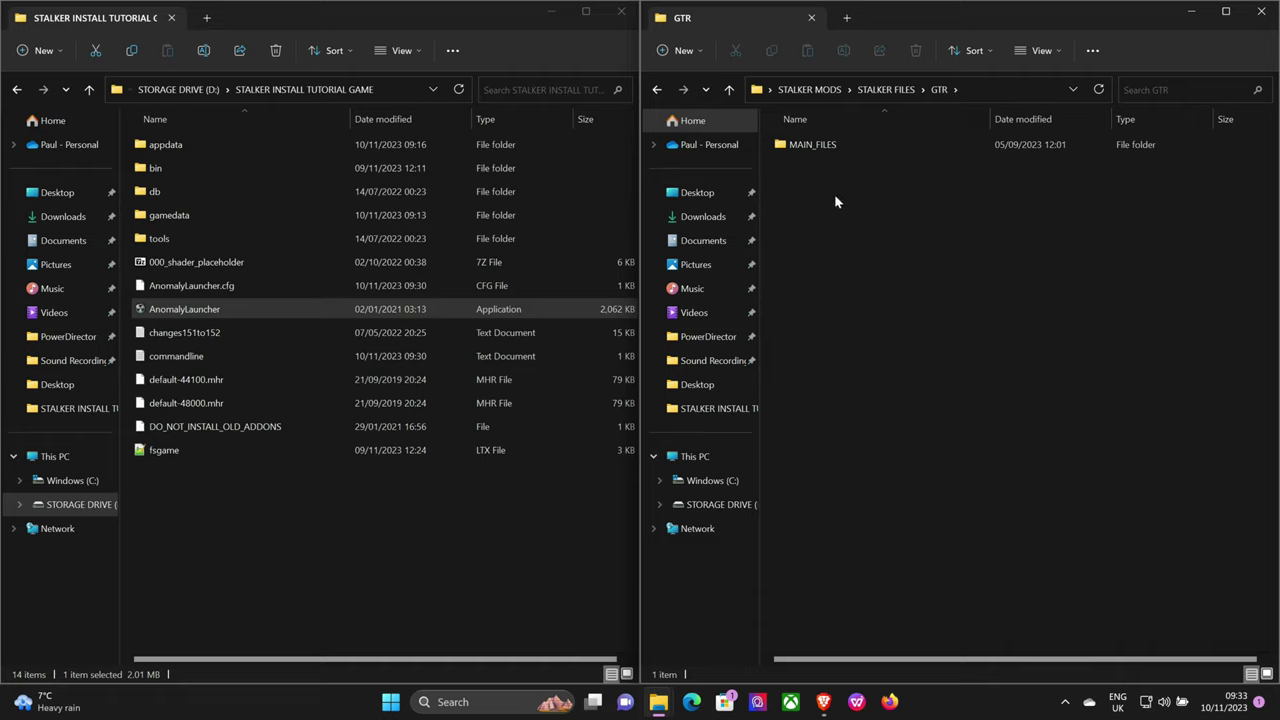
pyautogui.doubleClick(820, 144)
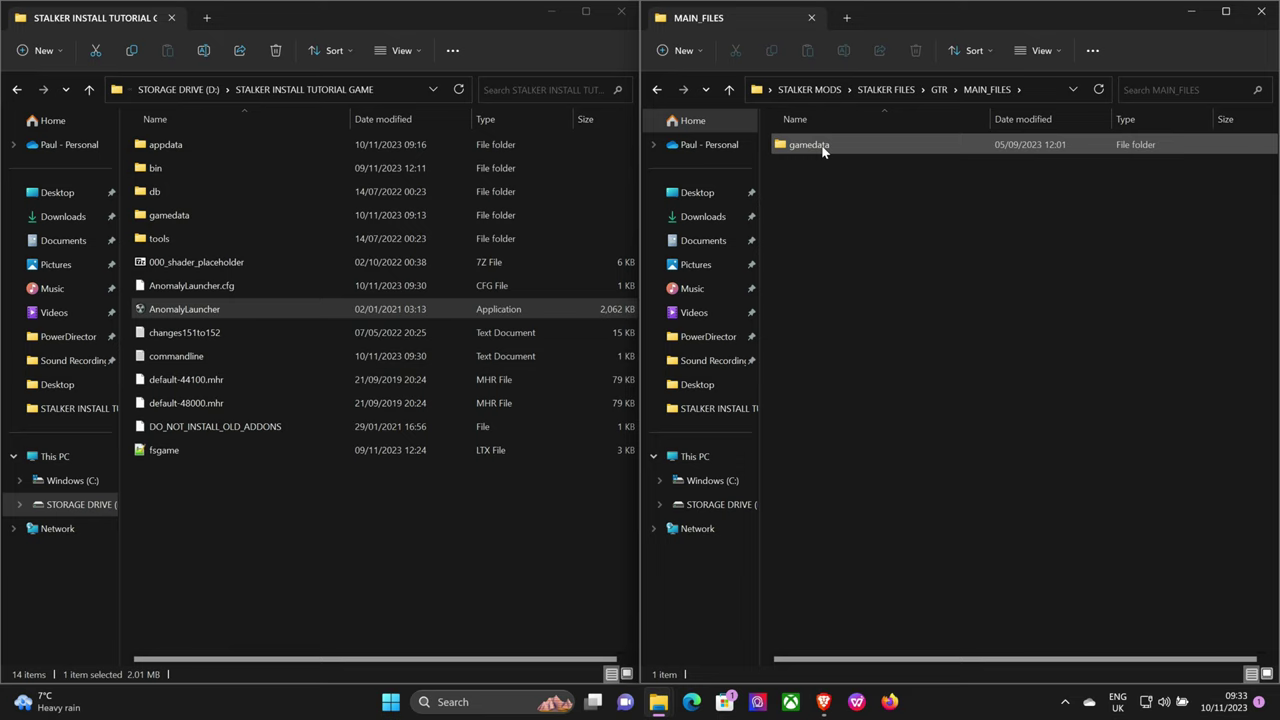
# - Copy the GTR gamedata folder into STALKER INSTALL TUTORIAL GAME, replacing the existing files
pyautogui.click(822, 150)
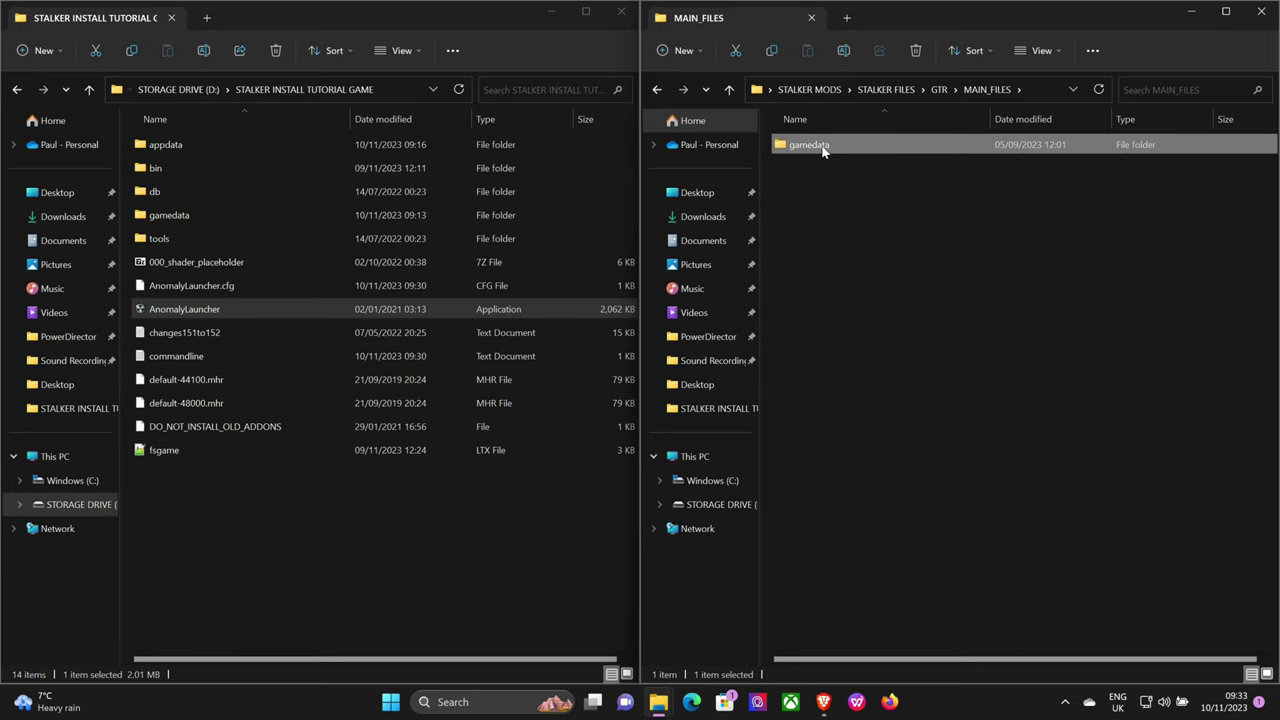
pyautogui.click(771, 51)
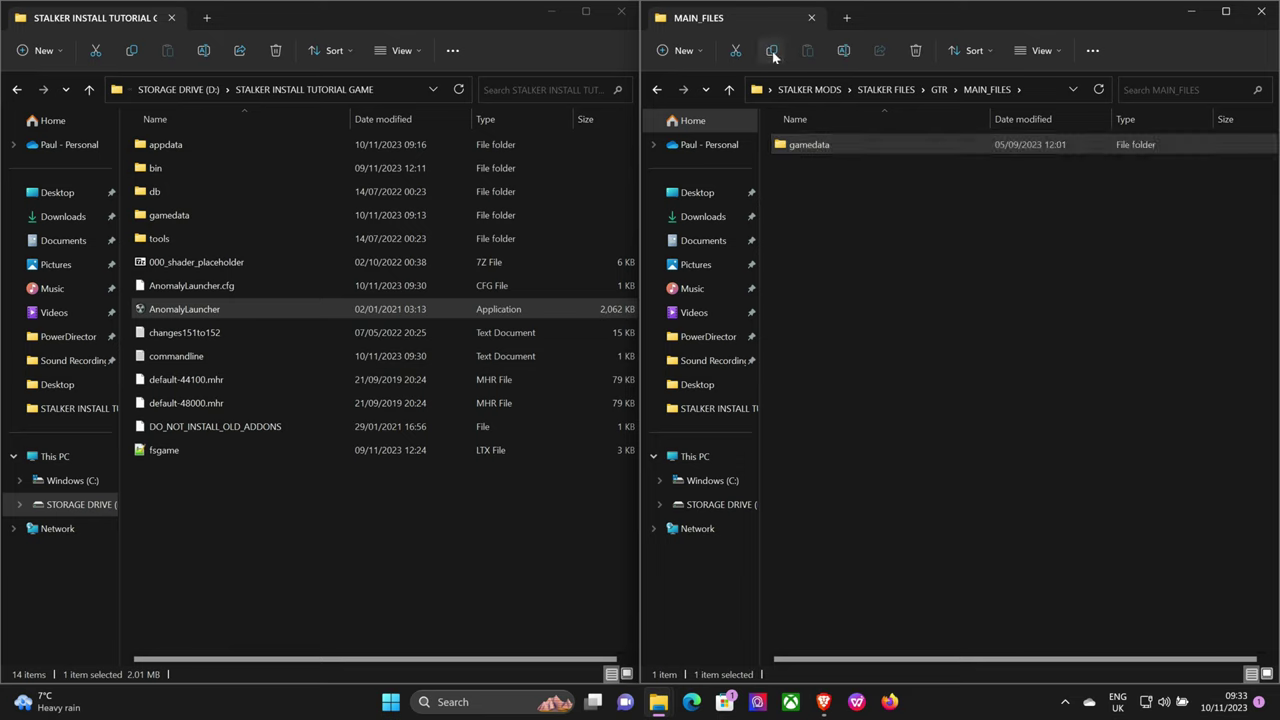
pyautogui.click(295, 561)
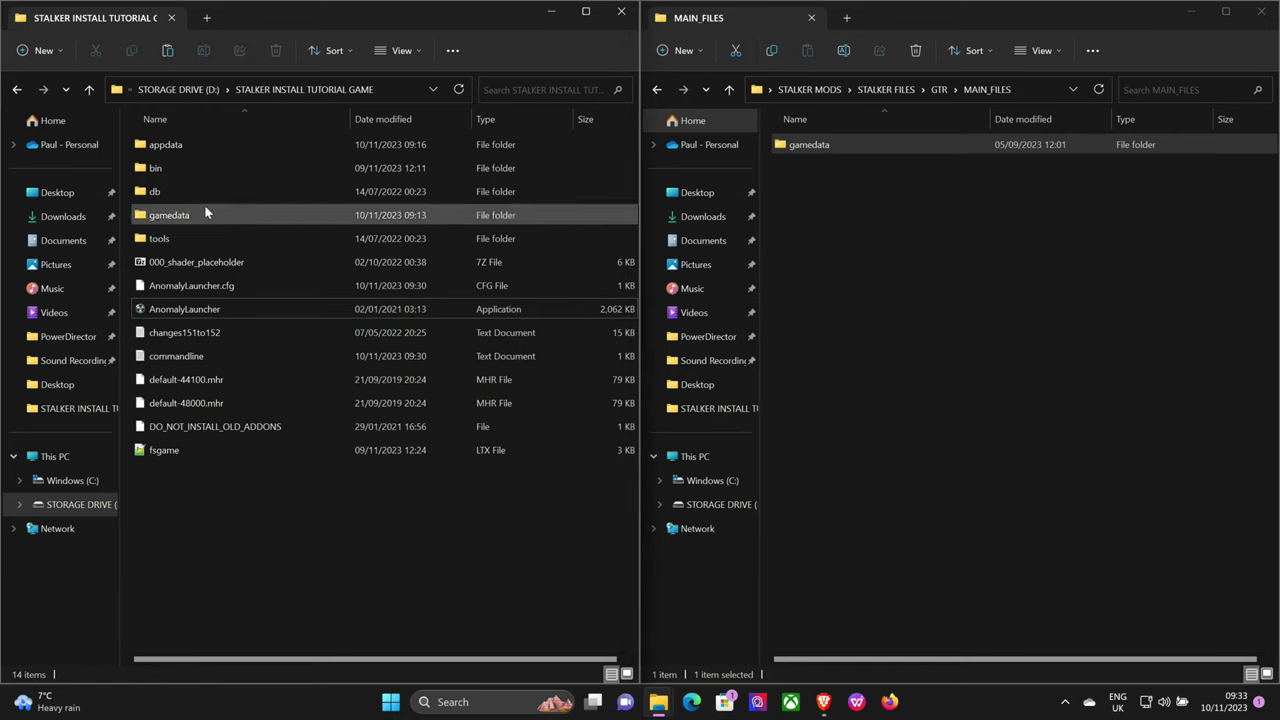
pyautogui.click(170, 54)
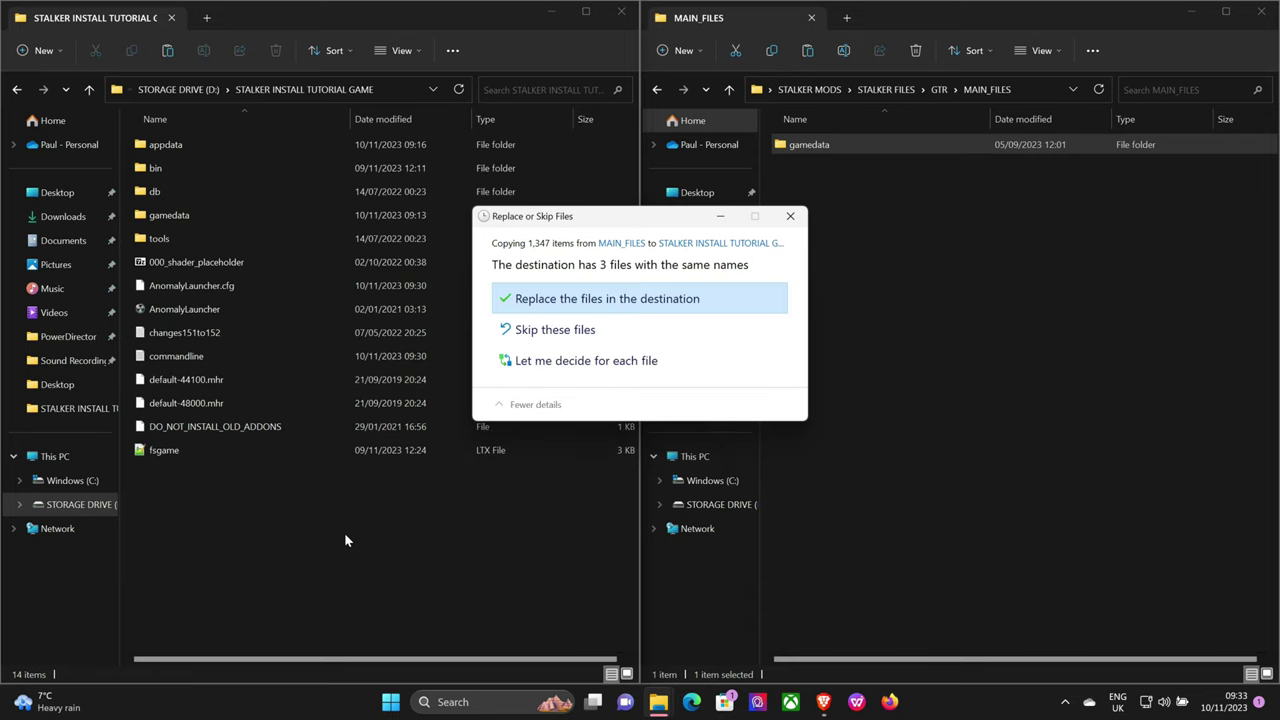
pyautogui.click(640, 298)
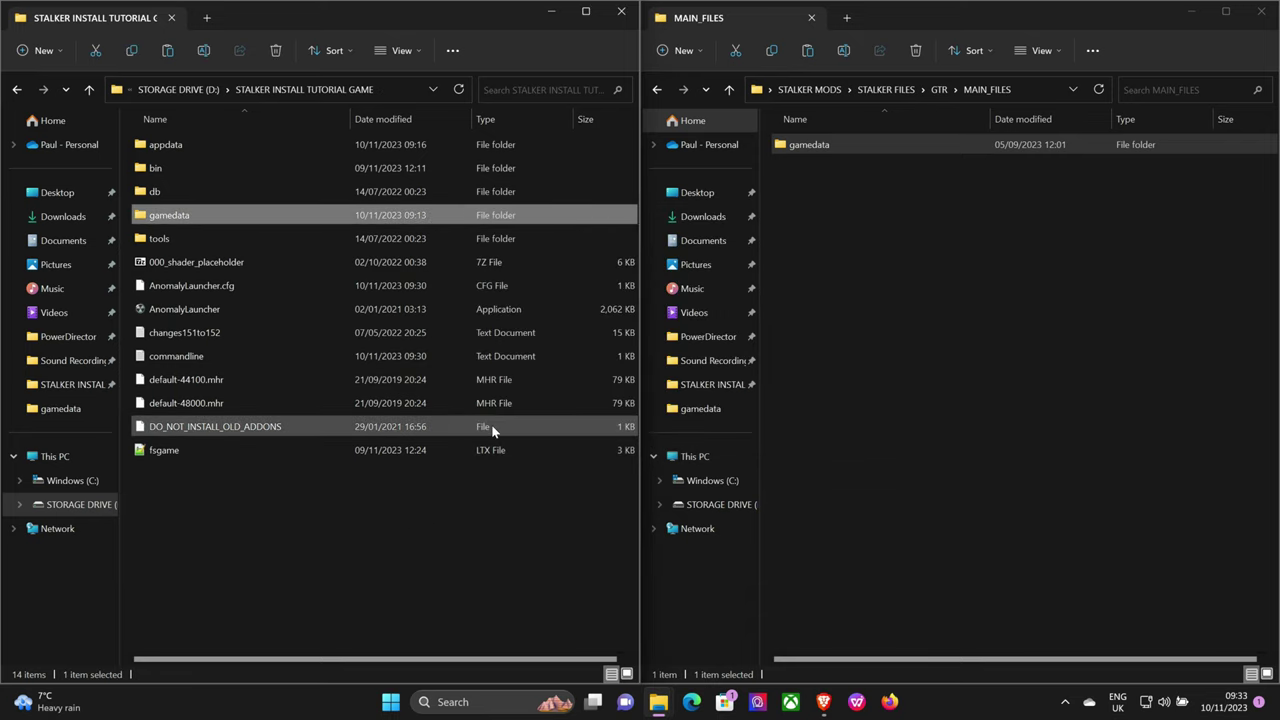
pyautogui.click(270, 540)
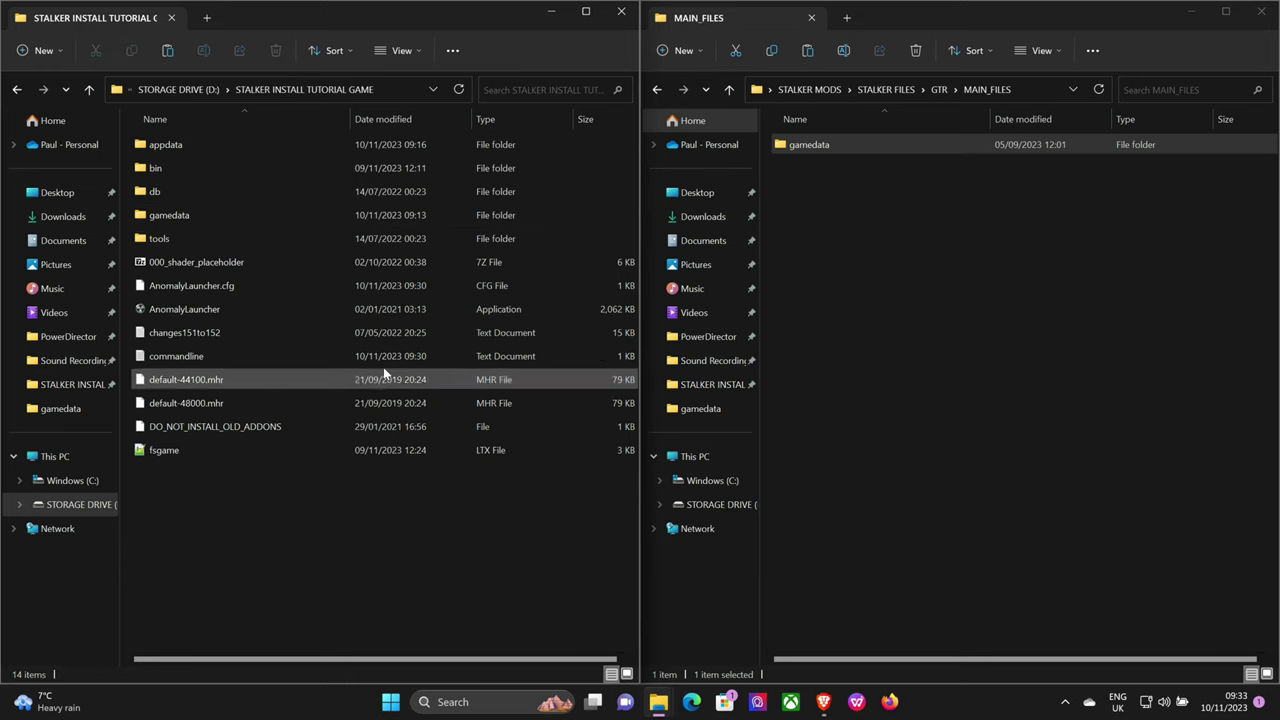
# - Start S.T.A.L.K.E.R. Anomaly through AnomalyLauncher with Delete Shader Cache enabled and load the saved game
pyautogui.doubleClick(266, 312)
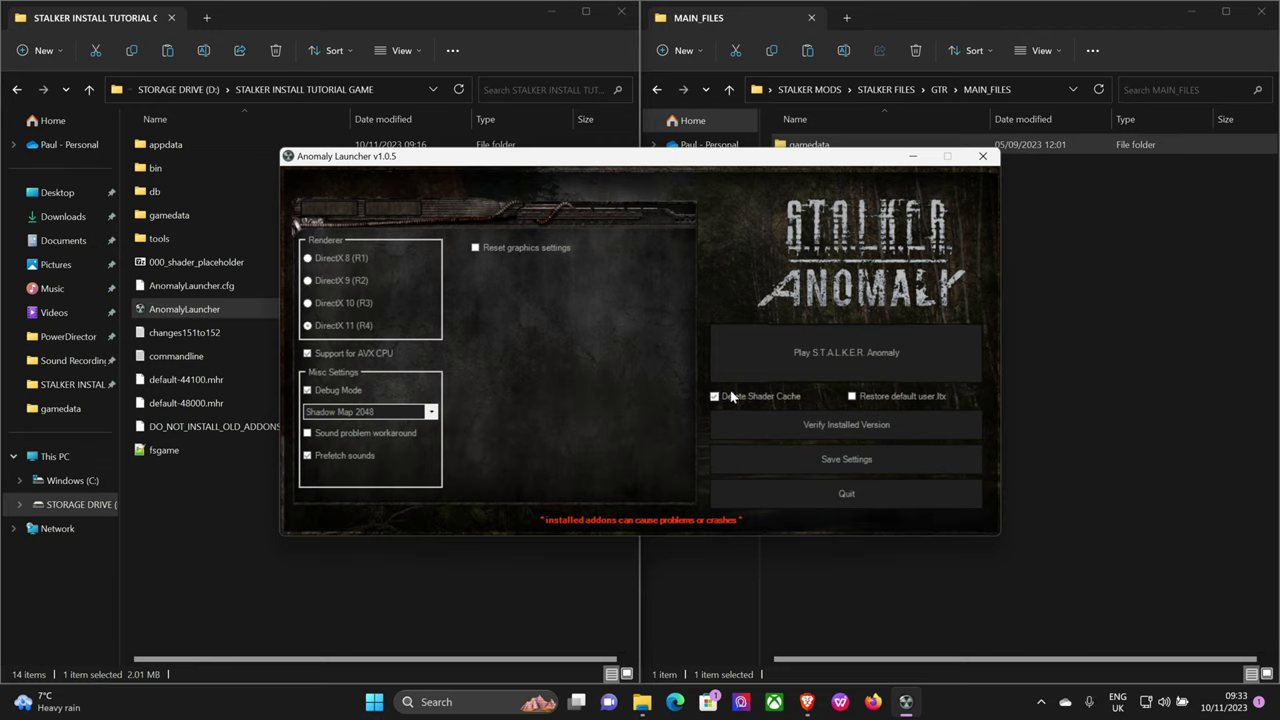
pyautogui.click(833, 350)
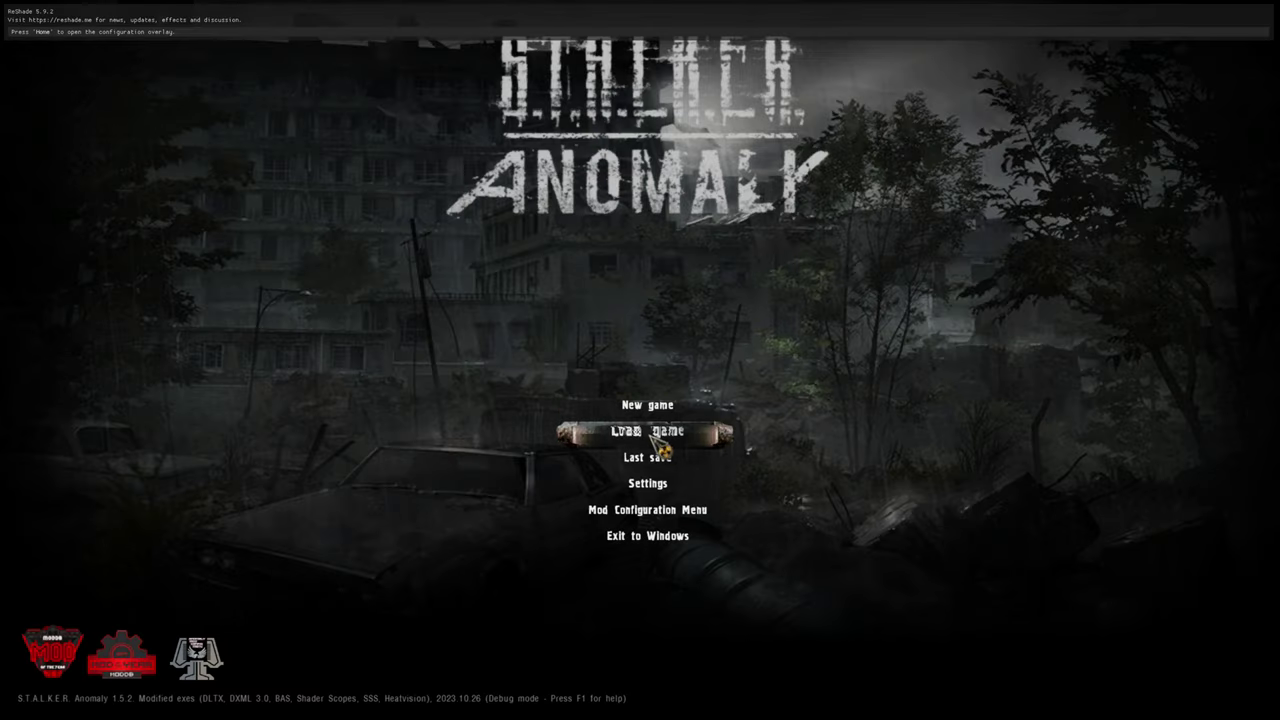
pyautogui.click(648, 431)
pyautogui.click(542, 556)
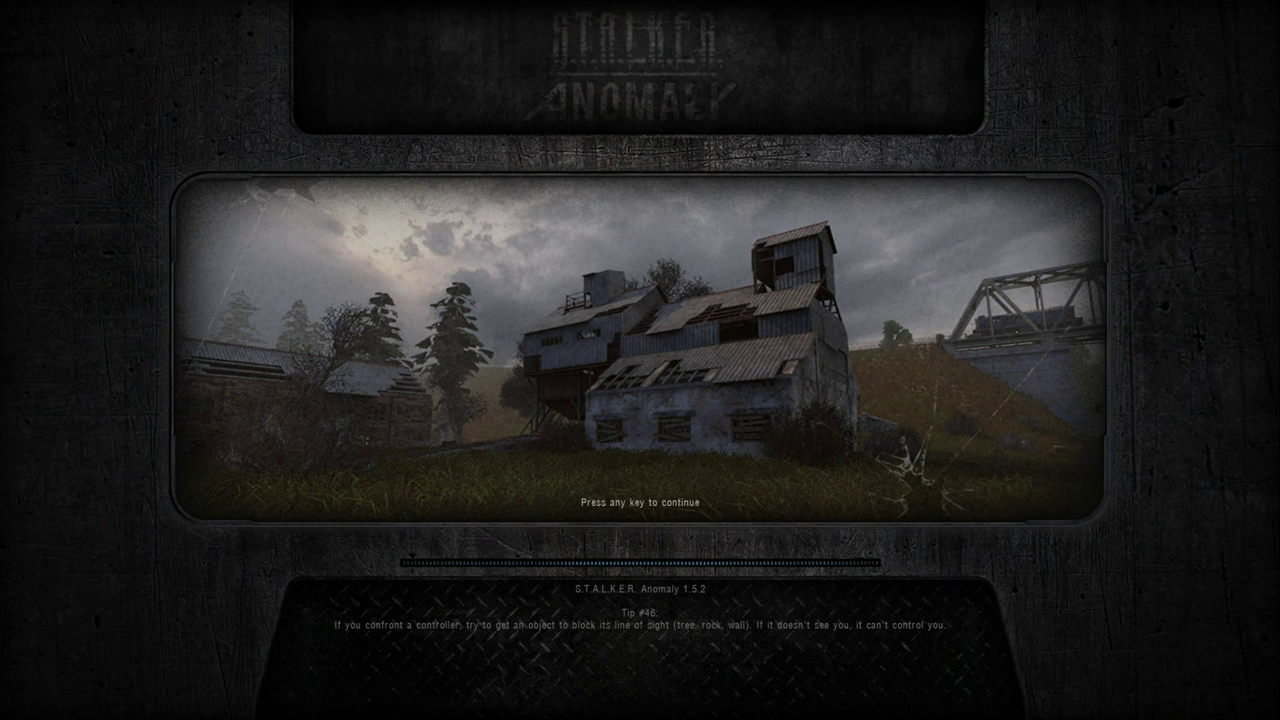
pyautogui.press('space')
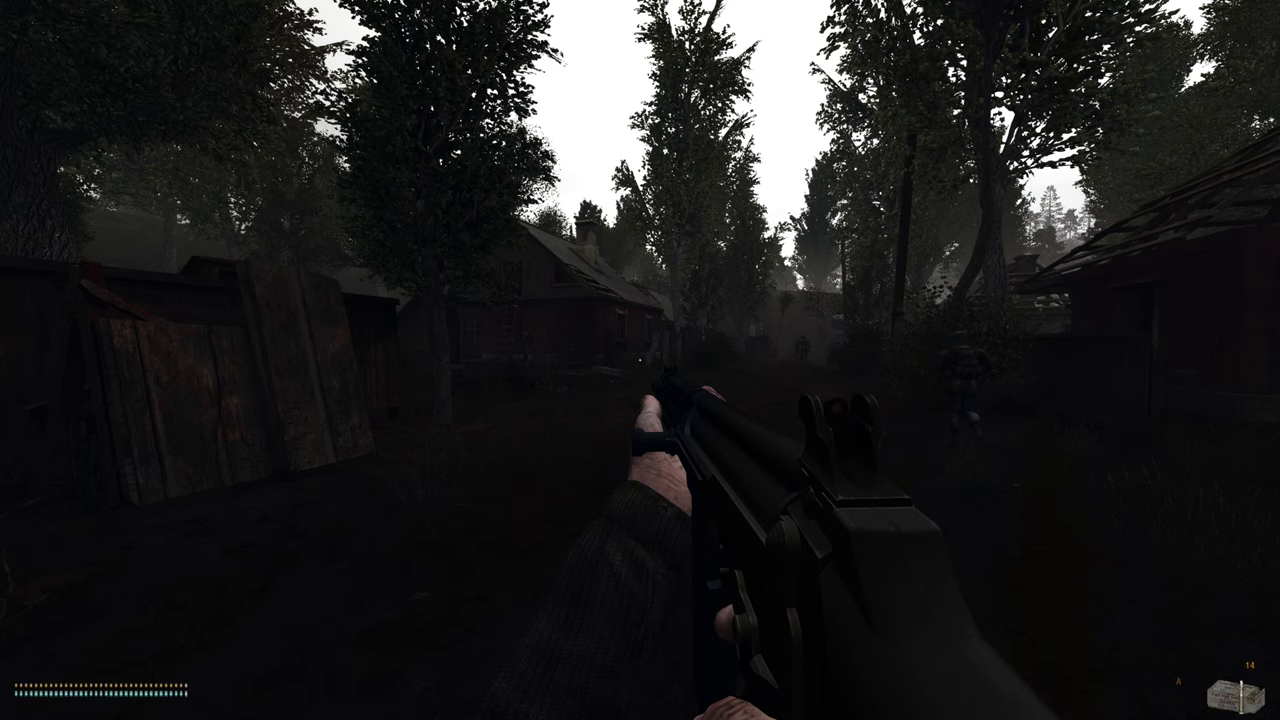
# - Put the rifle away and set the weather file to w_clear1 in the debug weather editor
pyautogui.press('3')
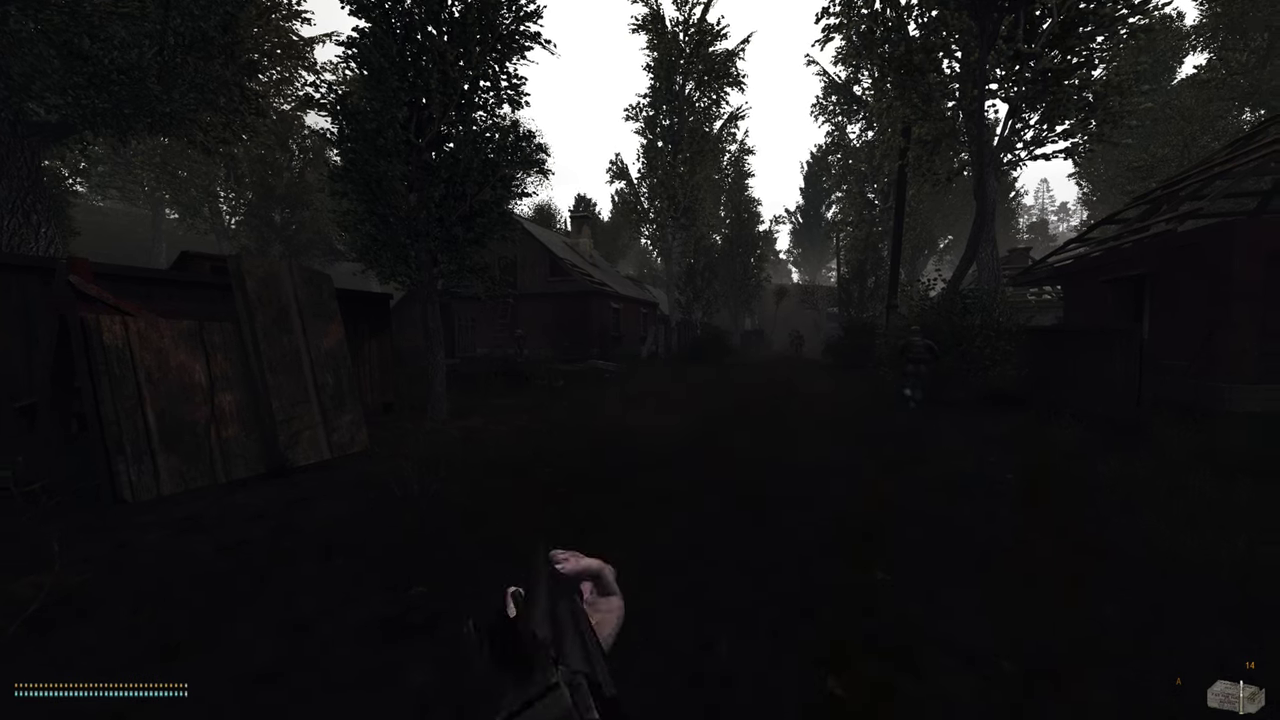
pyautogui.press('F7')
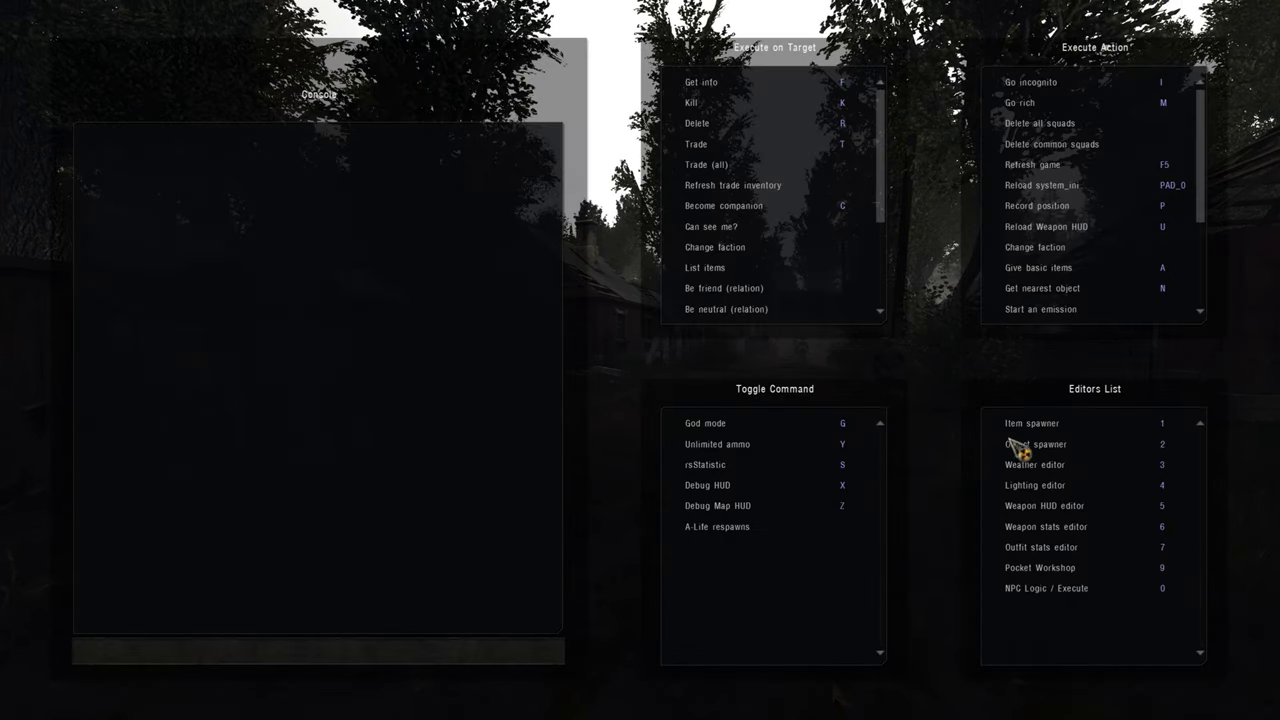
pyautogui.click(1046, 469)
pyautogui.click(285, 58)
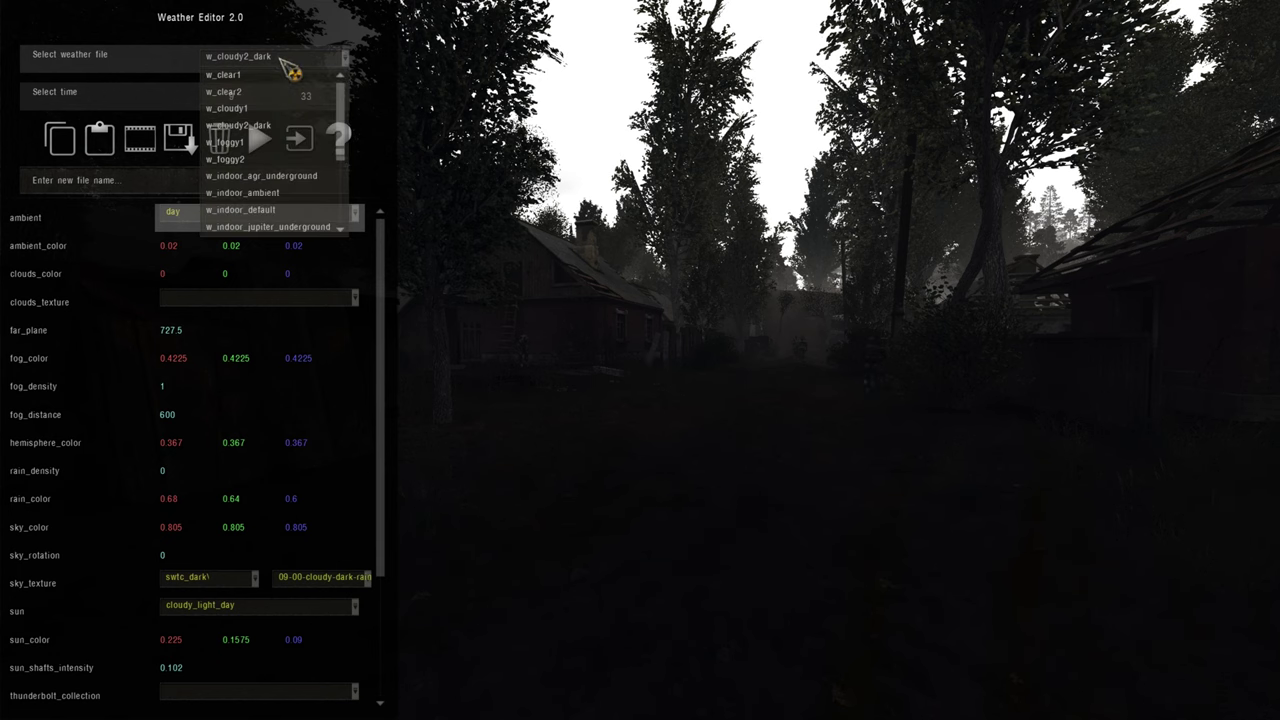
pyautogui.click(250, 76)
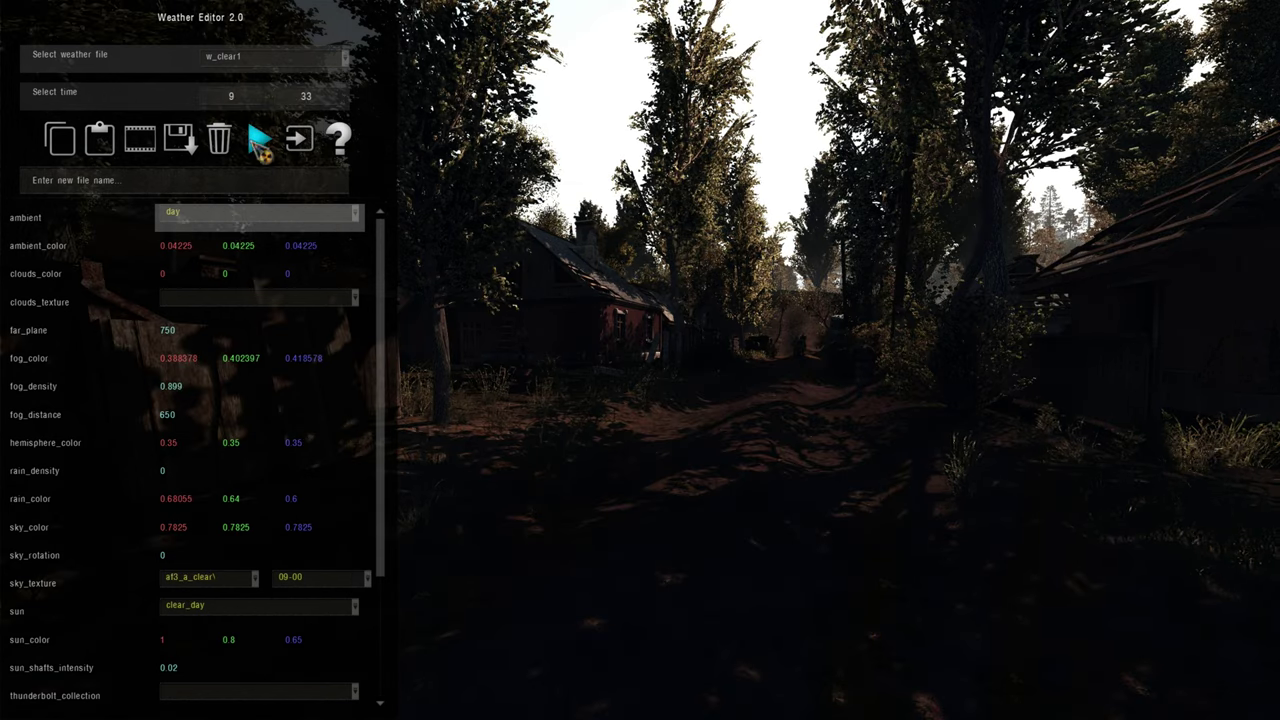
# - Set the time to 11:38 on the weather timeline, then walk through the village to inspect the new textures
pyautogui.click(141, 141)
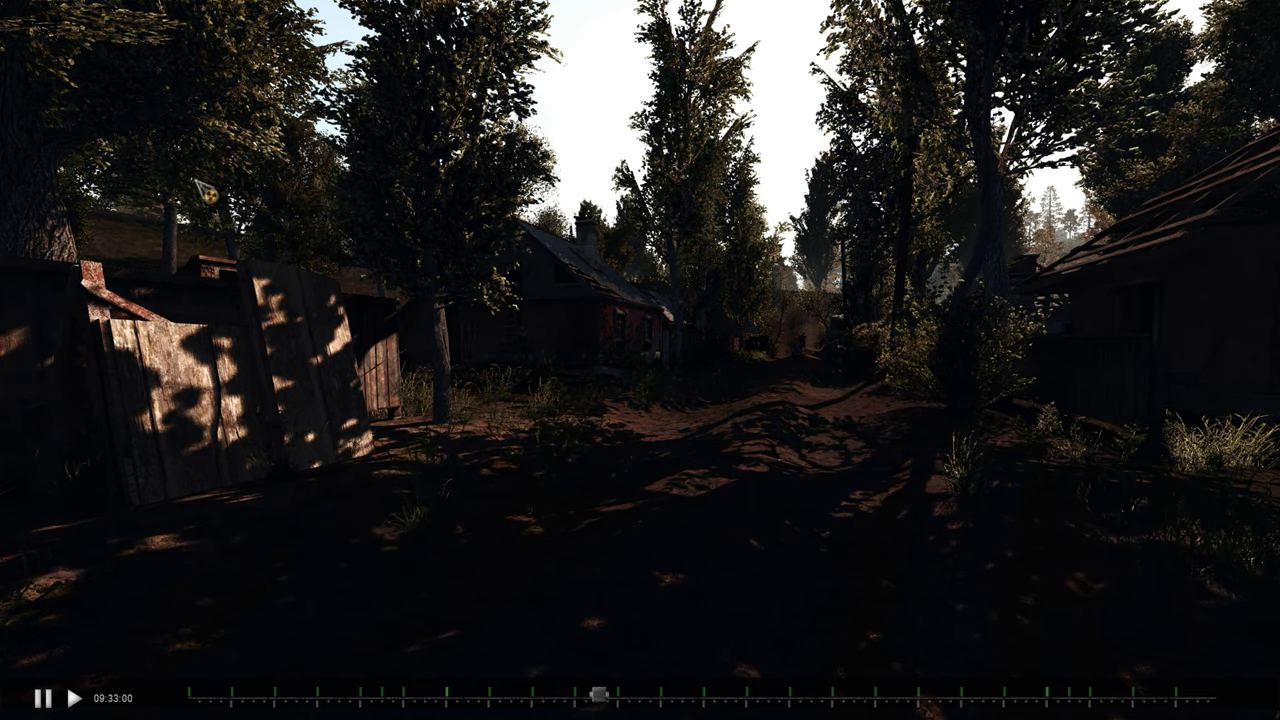
pyautogui.moveTo(598, 694); pyautogui.dragTo(686, 707)
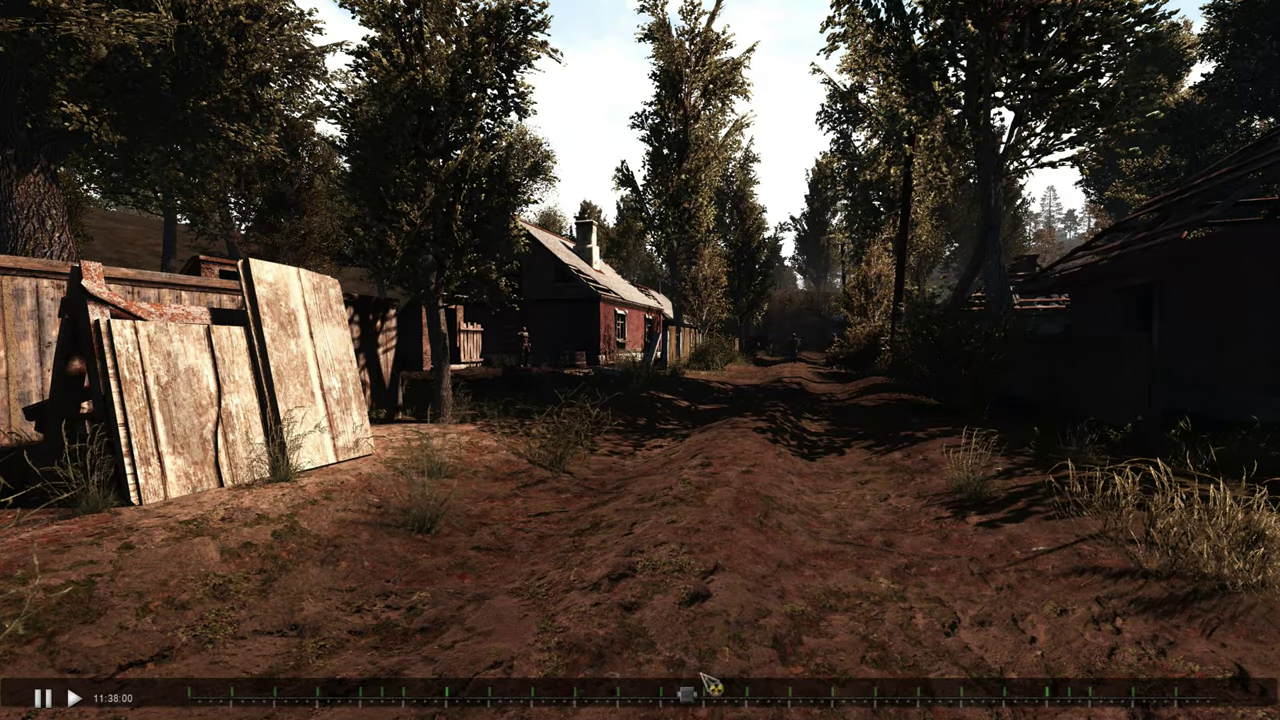
pyautogui.press('Escape')
pyautogui.press('Escape')
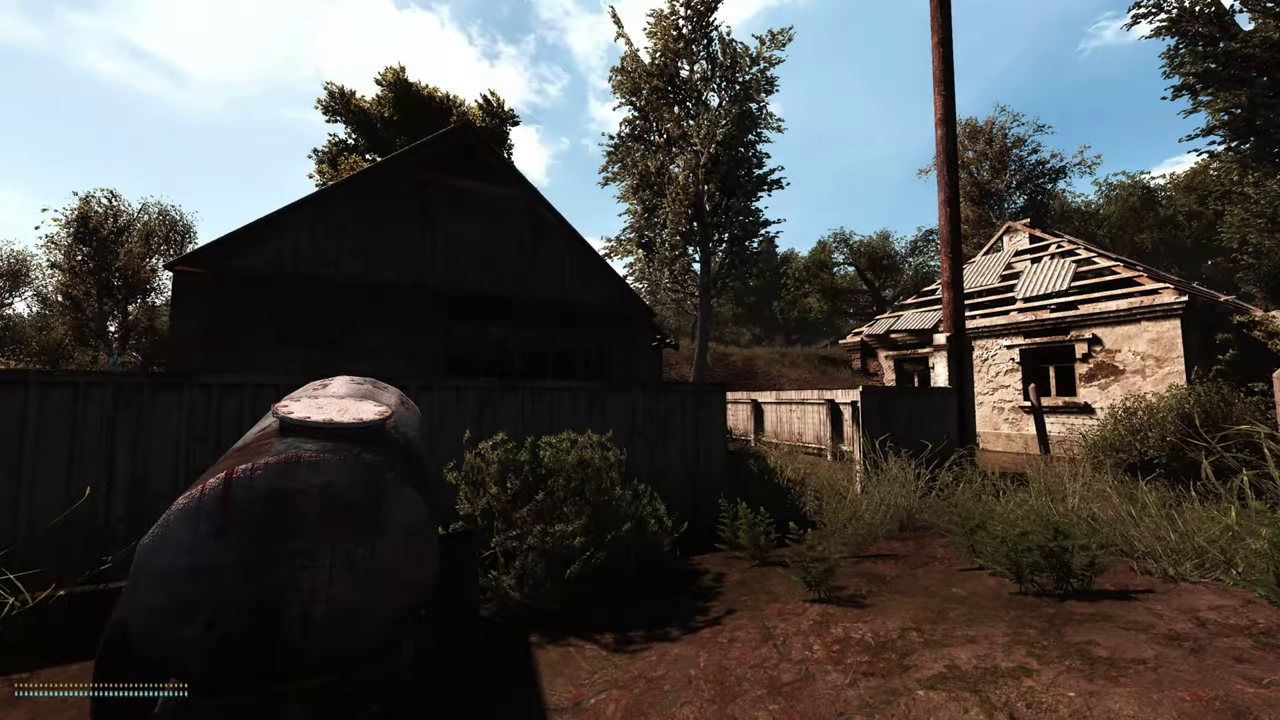
pyautogui.press('w')
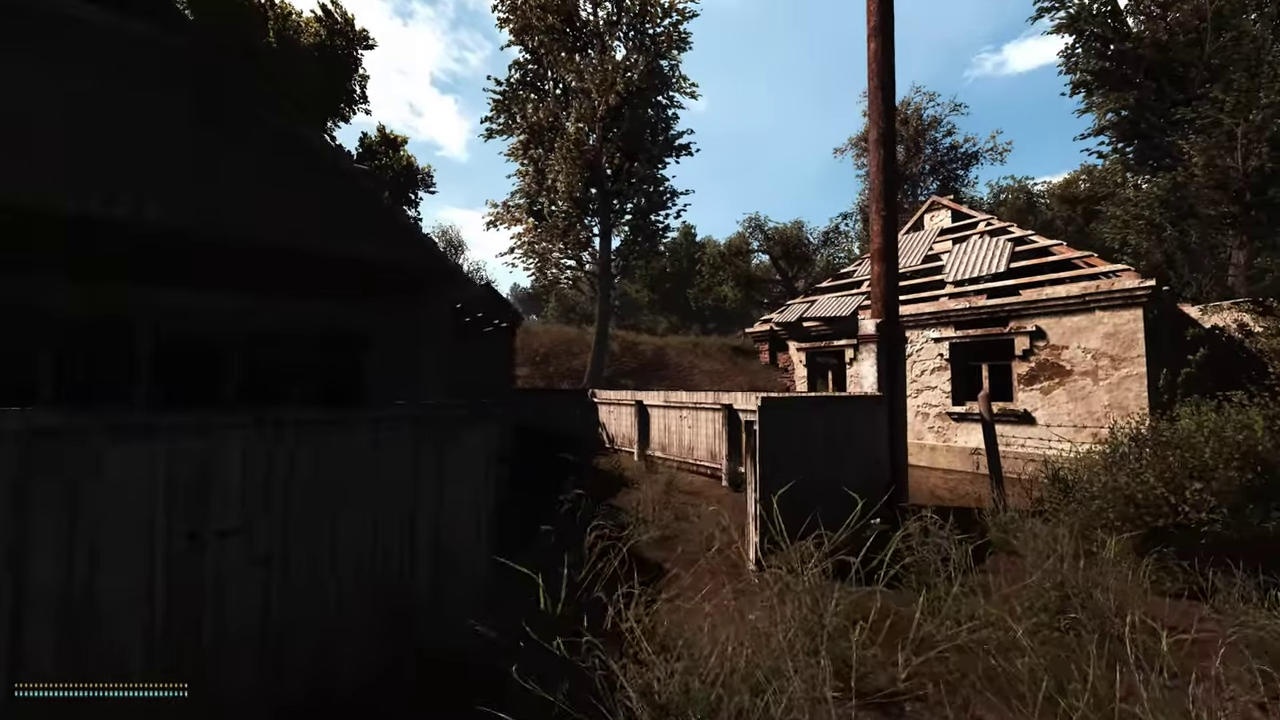
# - Continue through the village to examine the reworked textures on the houses, fences and trees
pyautogui.press('w')
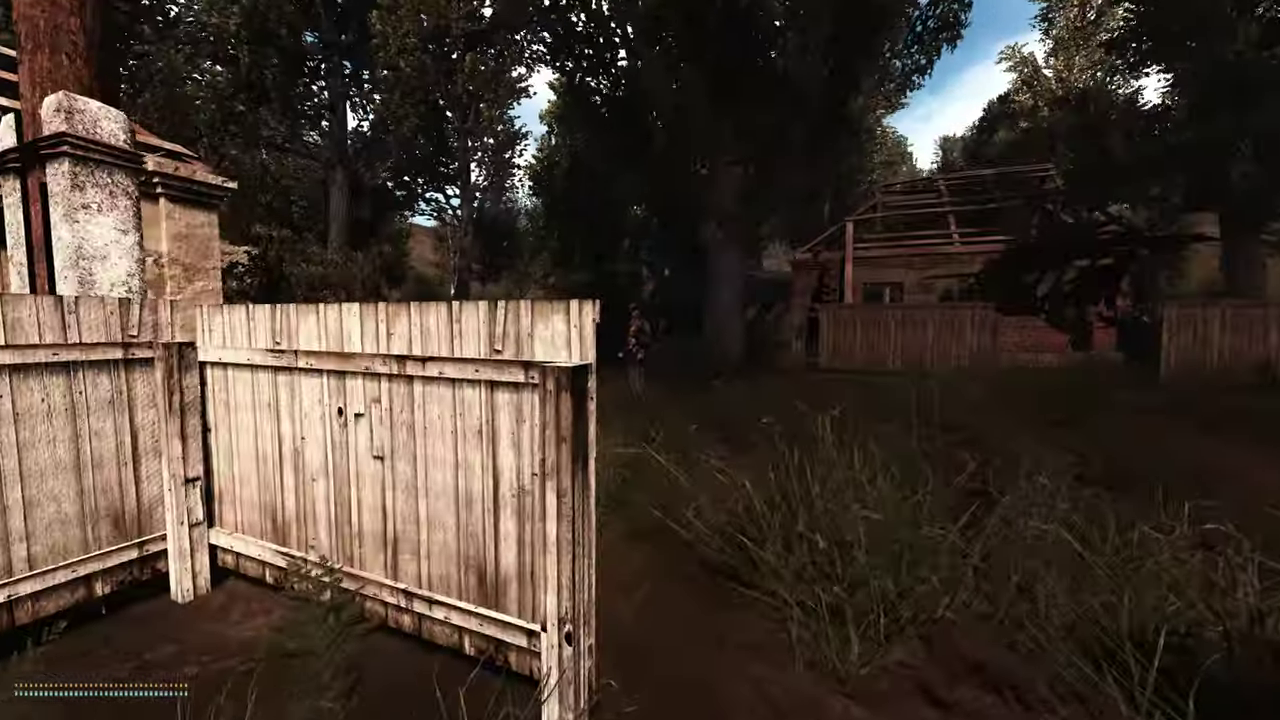
pyautogui.press('w')
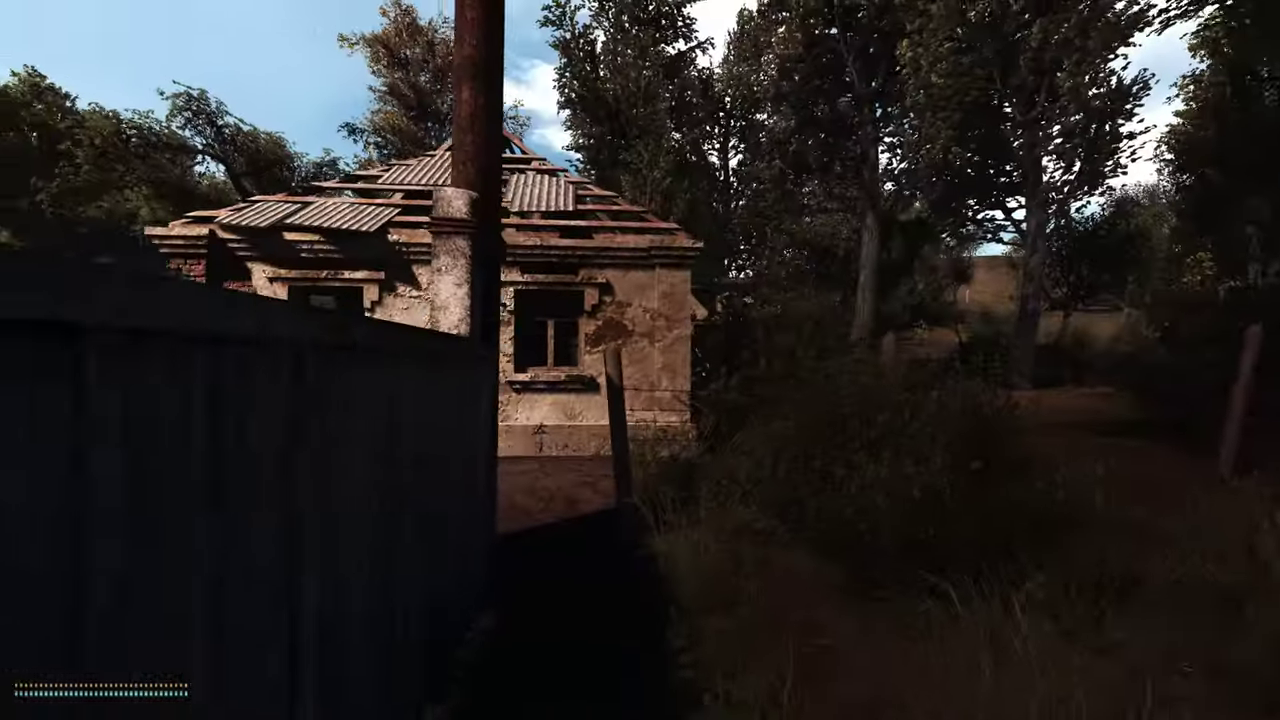
pyautogui.press('w')
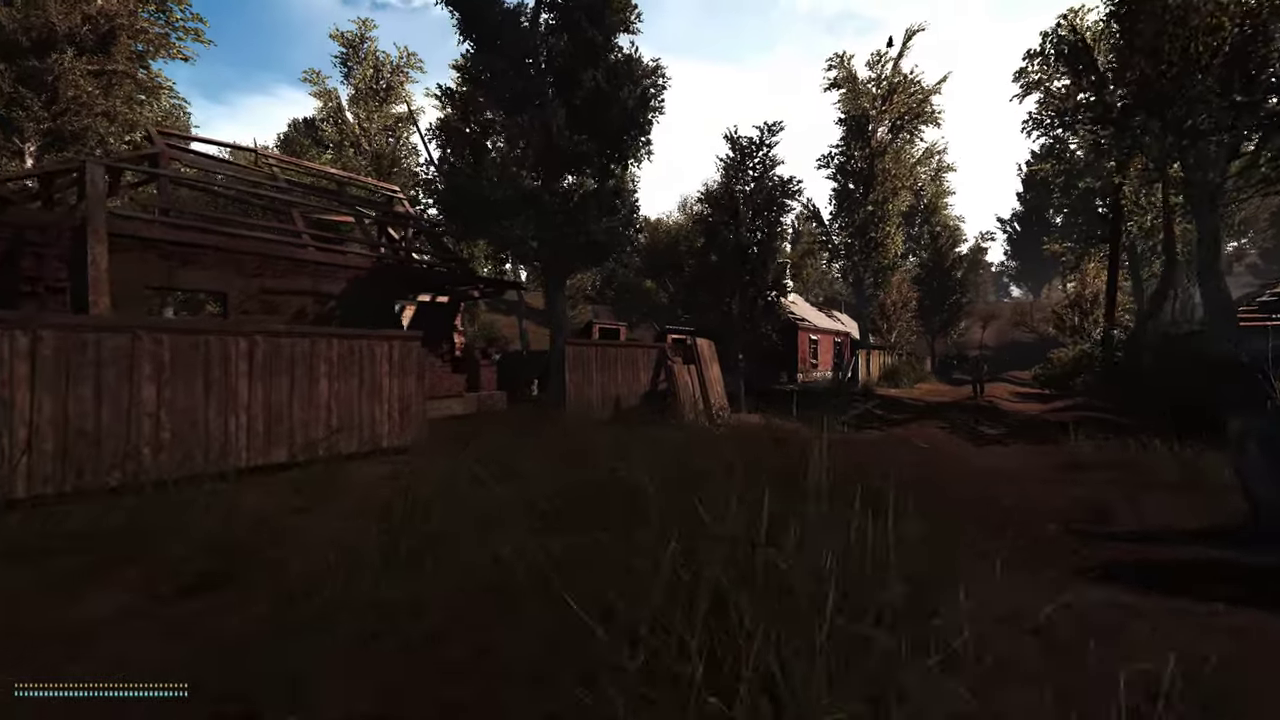
pyautogui.press('w')
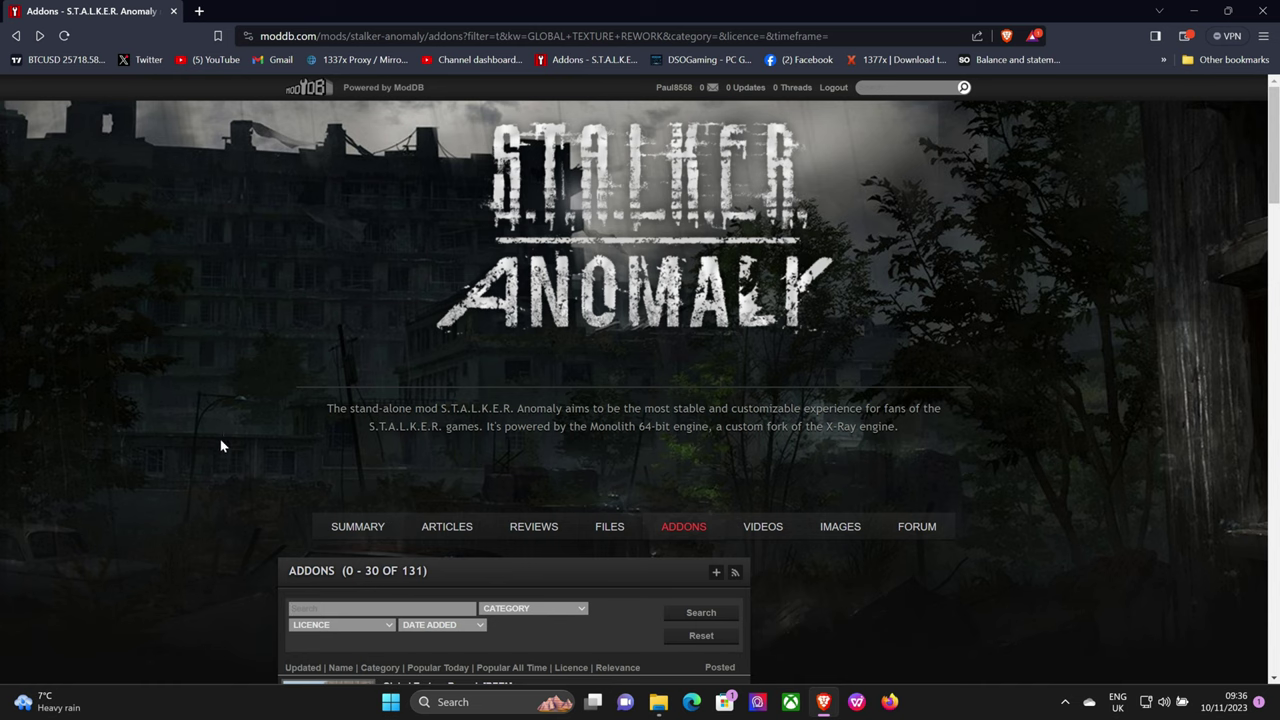
# - Search the S.T.A.L.K.E.R. Anomaly addons on ModDB for AYDINS and open the Aydins Grass Tweaks 4.0 page
pyautogui.scroll(-1, 217, 469)
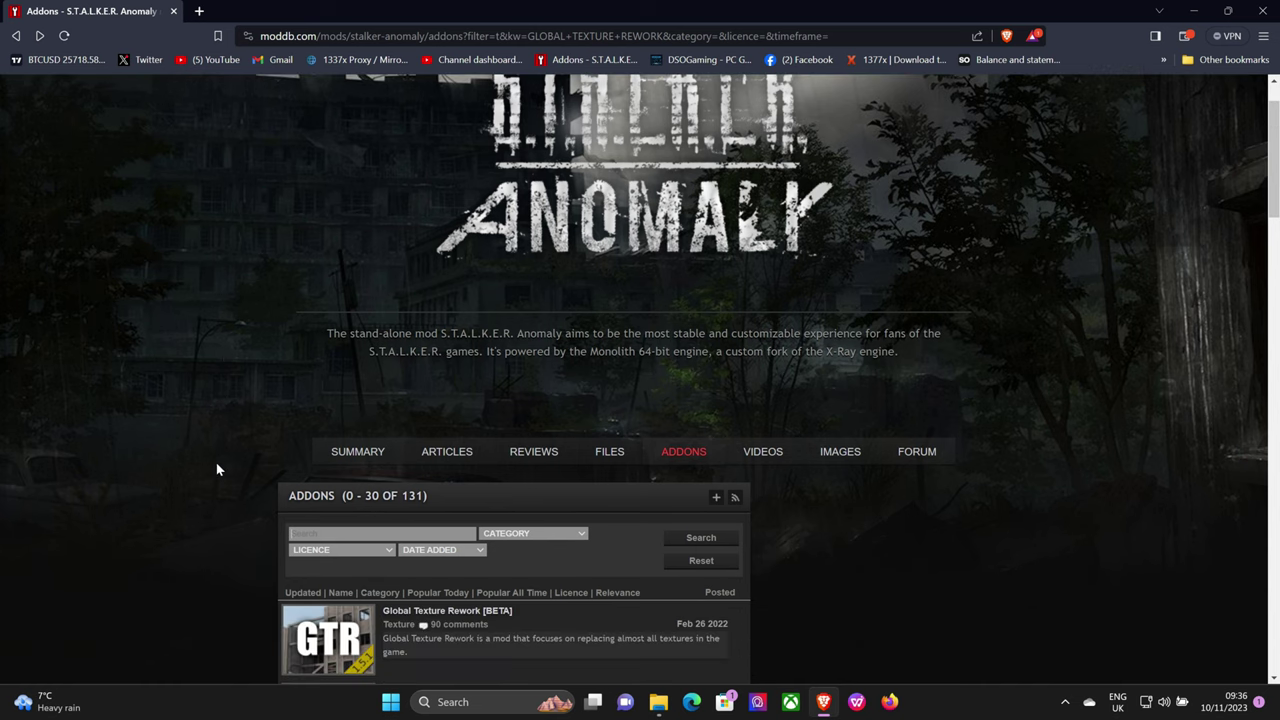
pyautogui.click(320, 532)
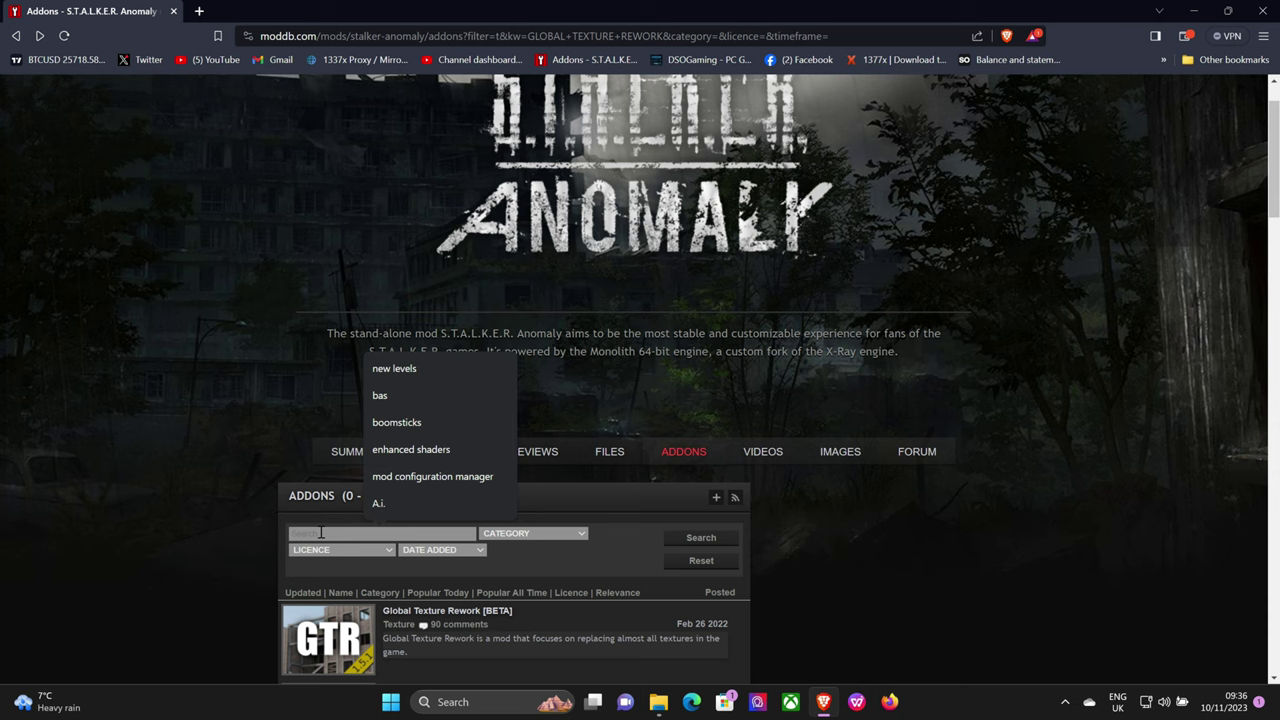
pyautogui.write('AYDINS')
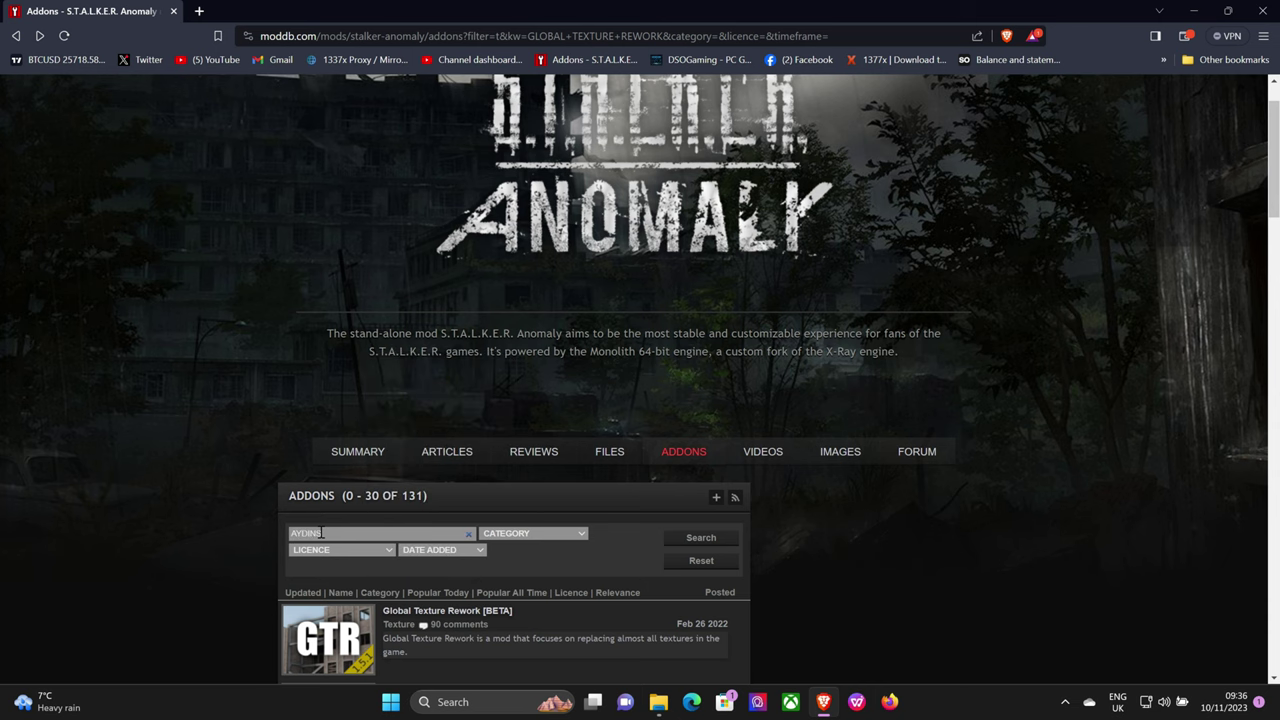
pyautogui.click(703, 540)
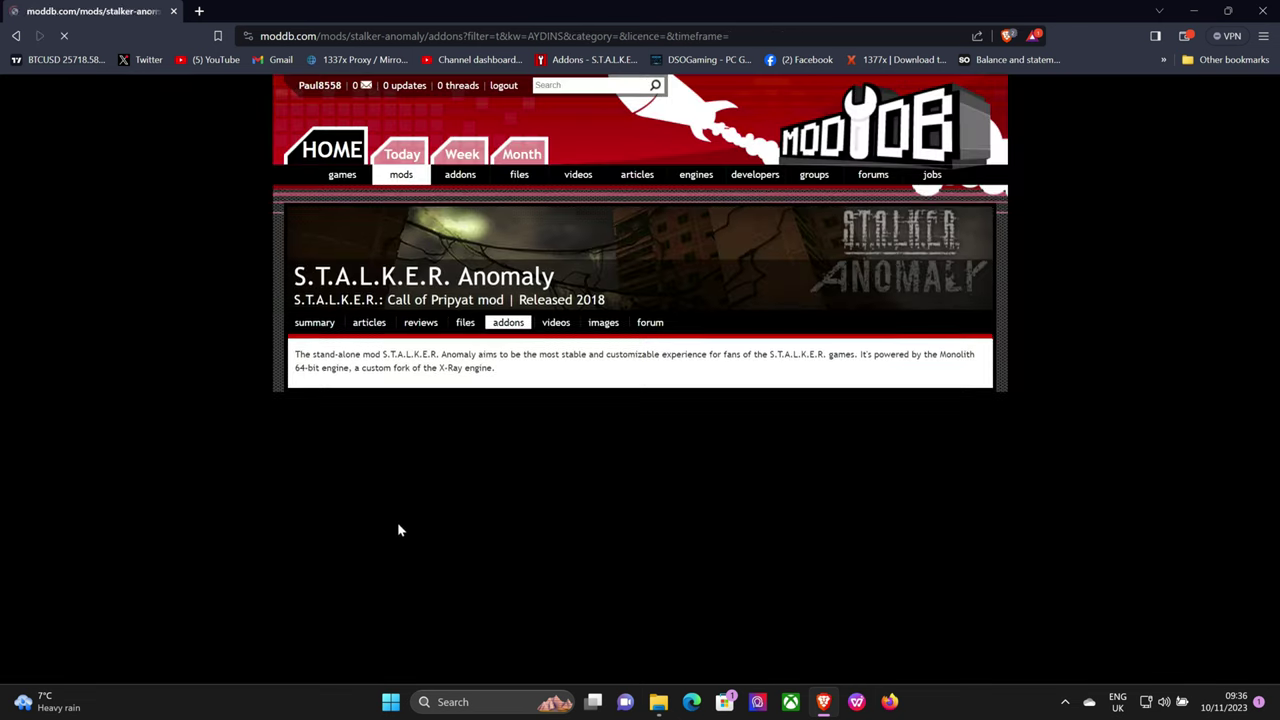
pyautogui.scroll(-2, 237, 482)
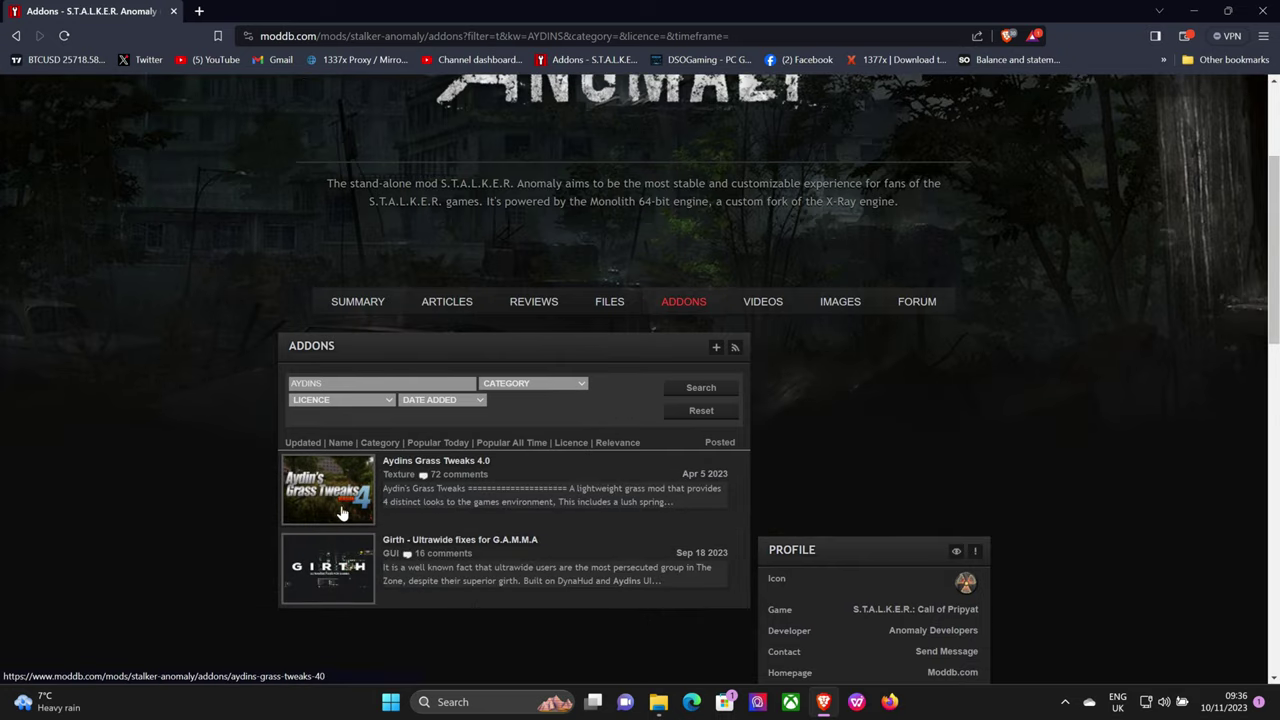
pyautogui.click(450, 466)
pyautogui.scroll(-3, 275, 484)
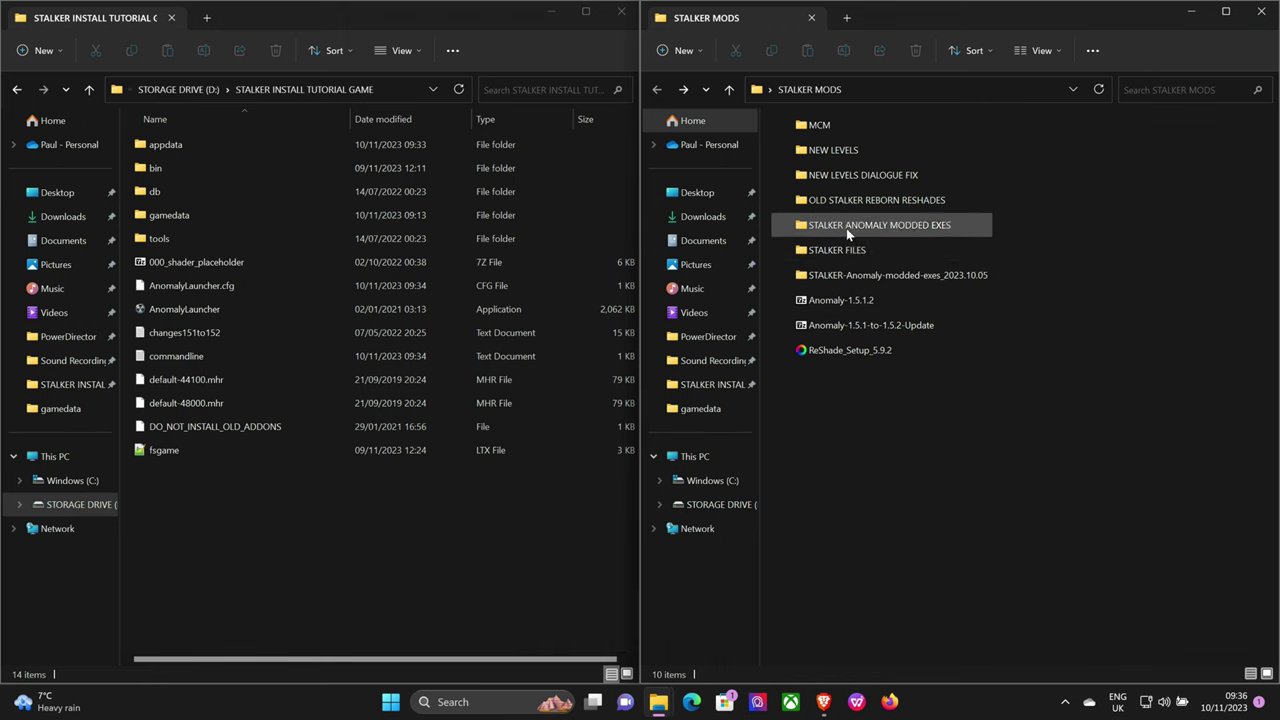
# - Open the AYDINS GRASS 4.0 folder inside STALKER FILES and review its seasonal grass and tree variants
pyautogui.doubleClick(849, 254)
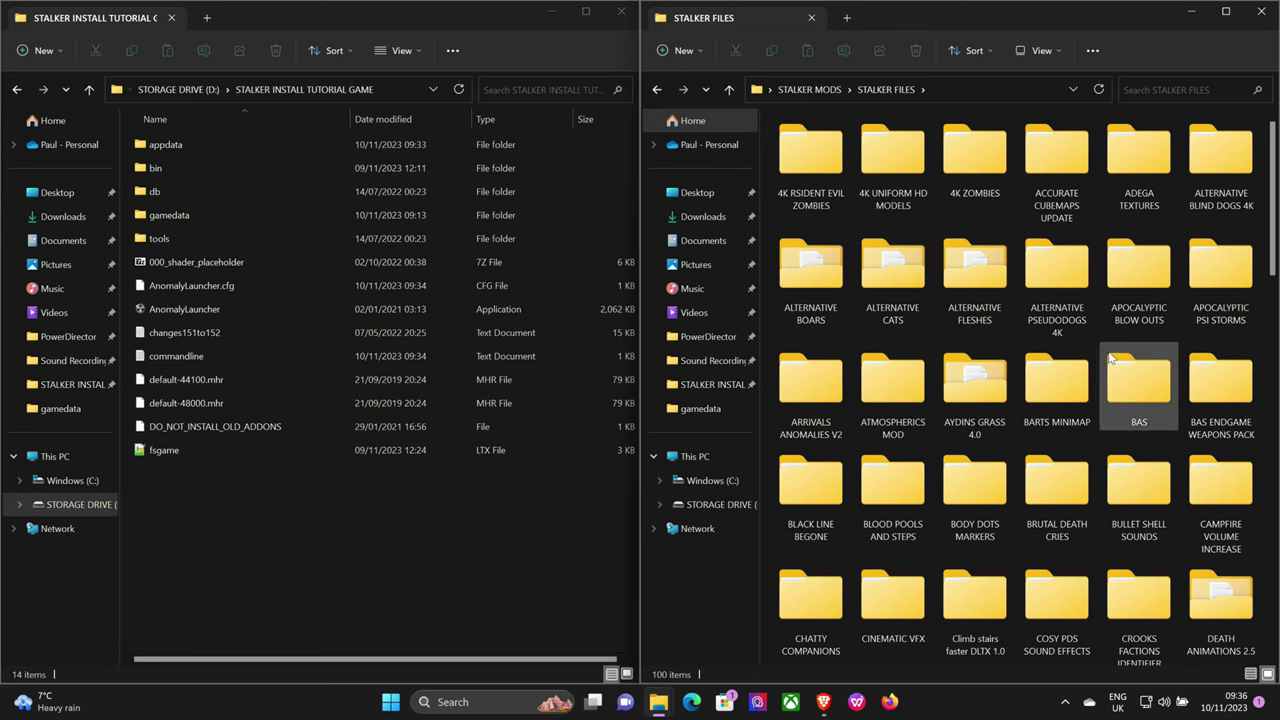
pyautogui.doubleClick(973, 393)
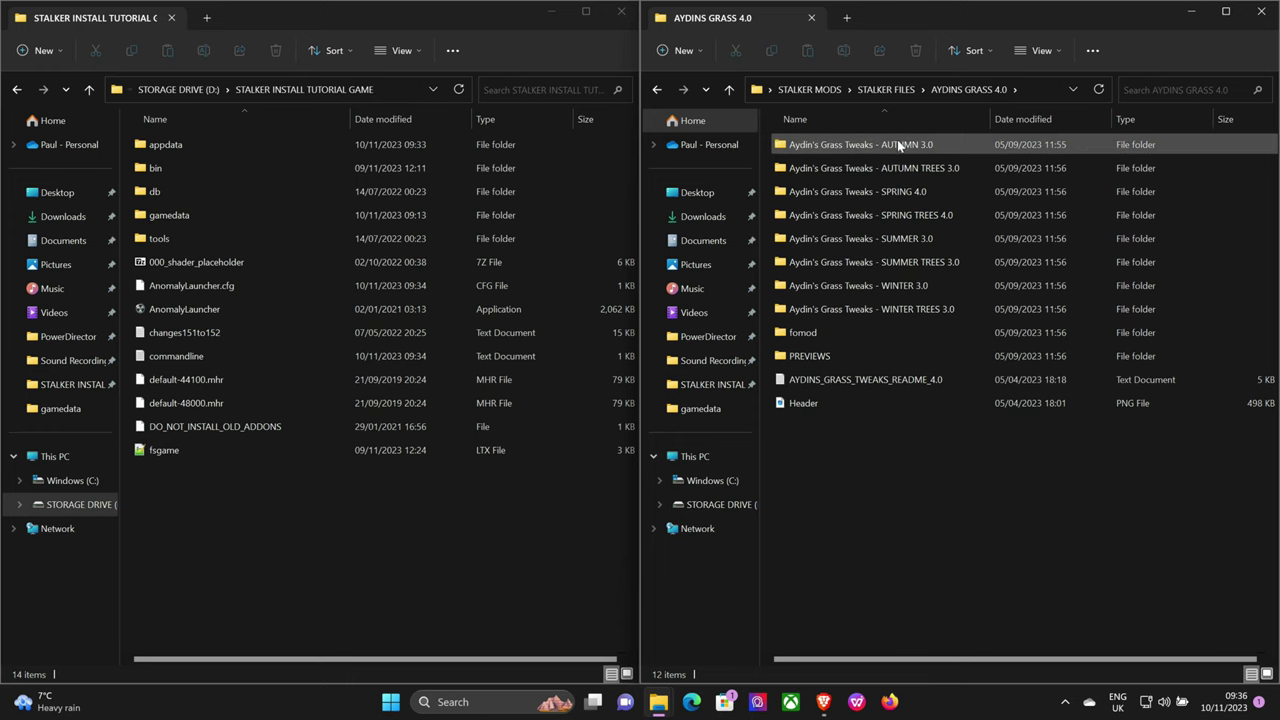
pyautogui.moveTo(903, 146)
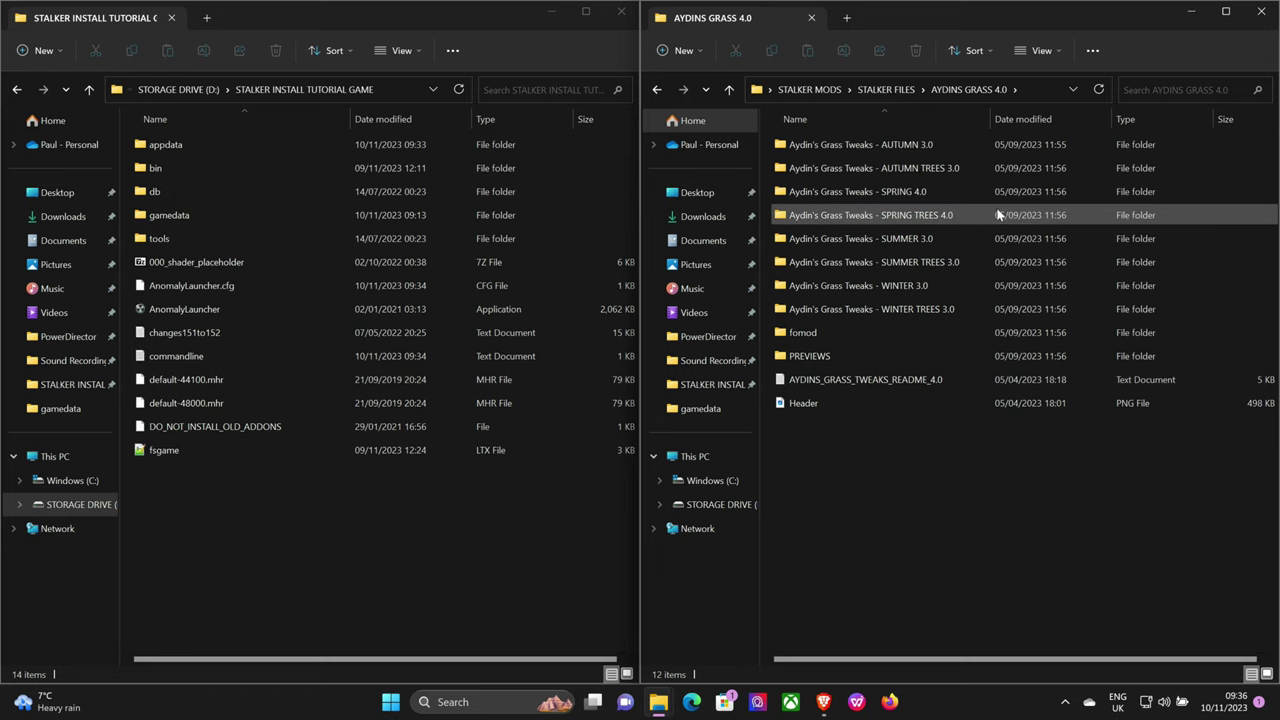
pyautogui.moveTo(895, 195)
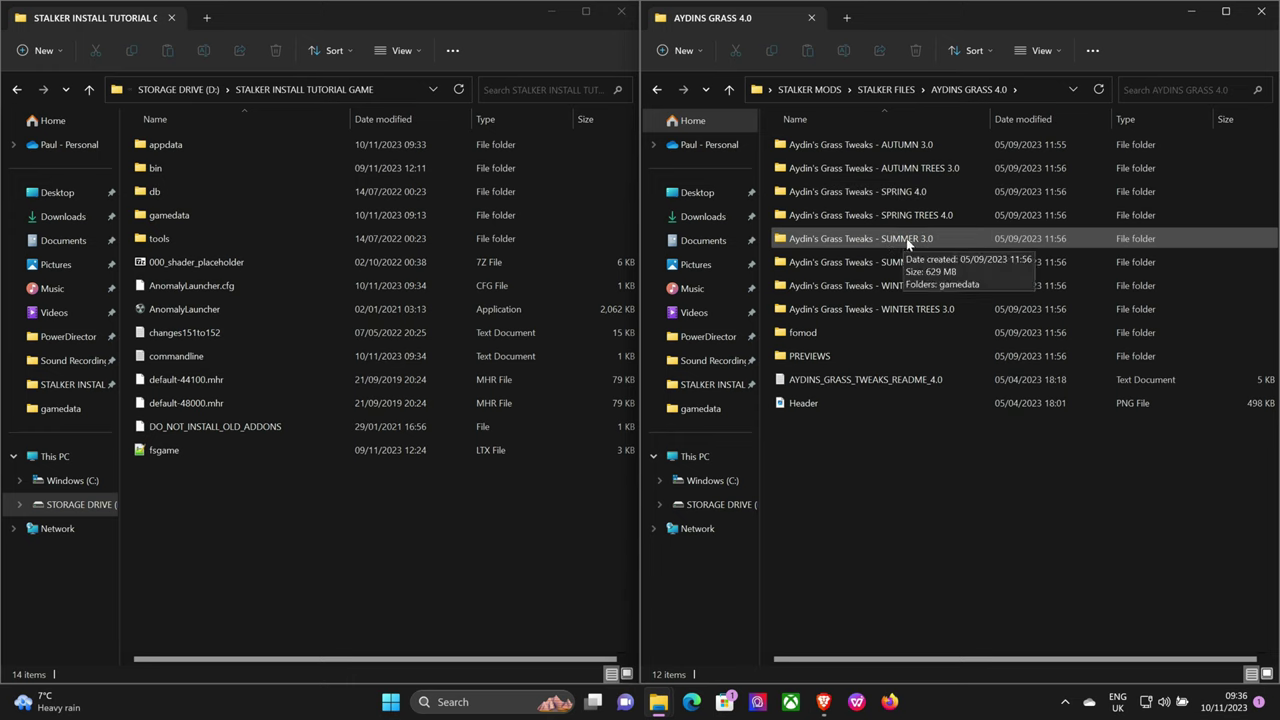
pyautogui.moveTo(901, 289)
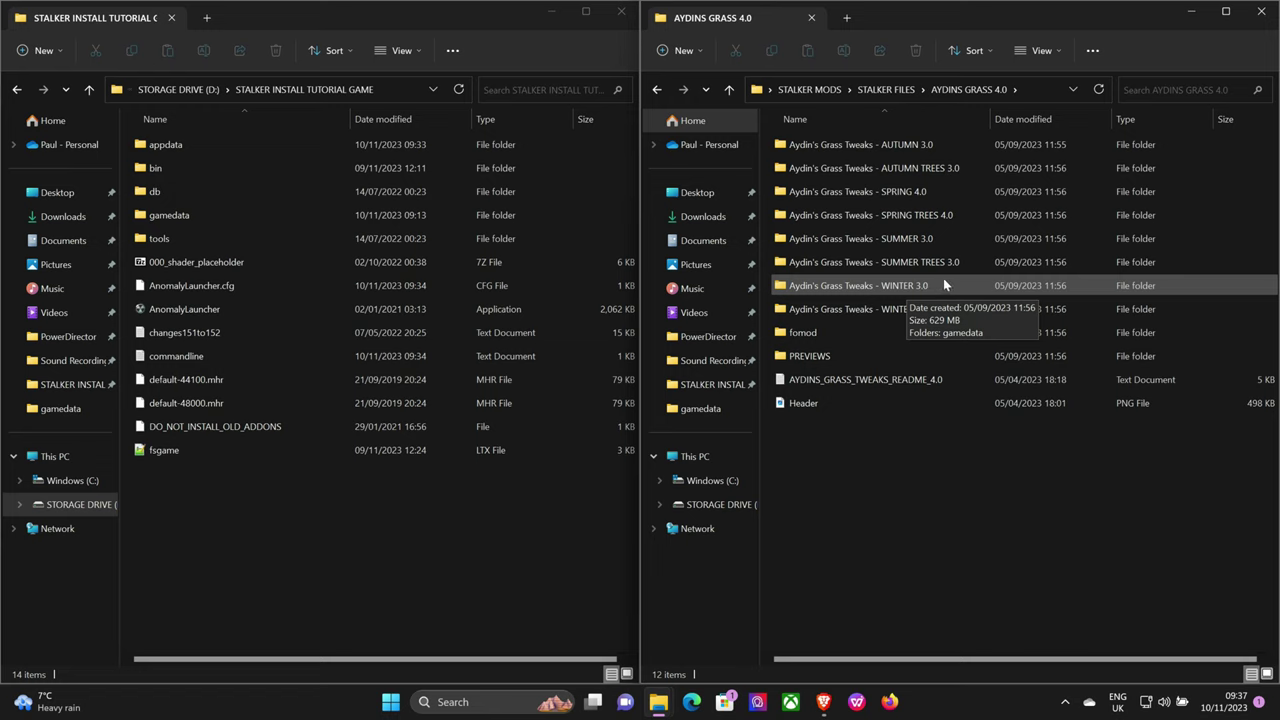
pyautogui.moveTo(908, 242)
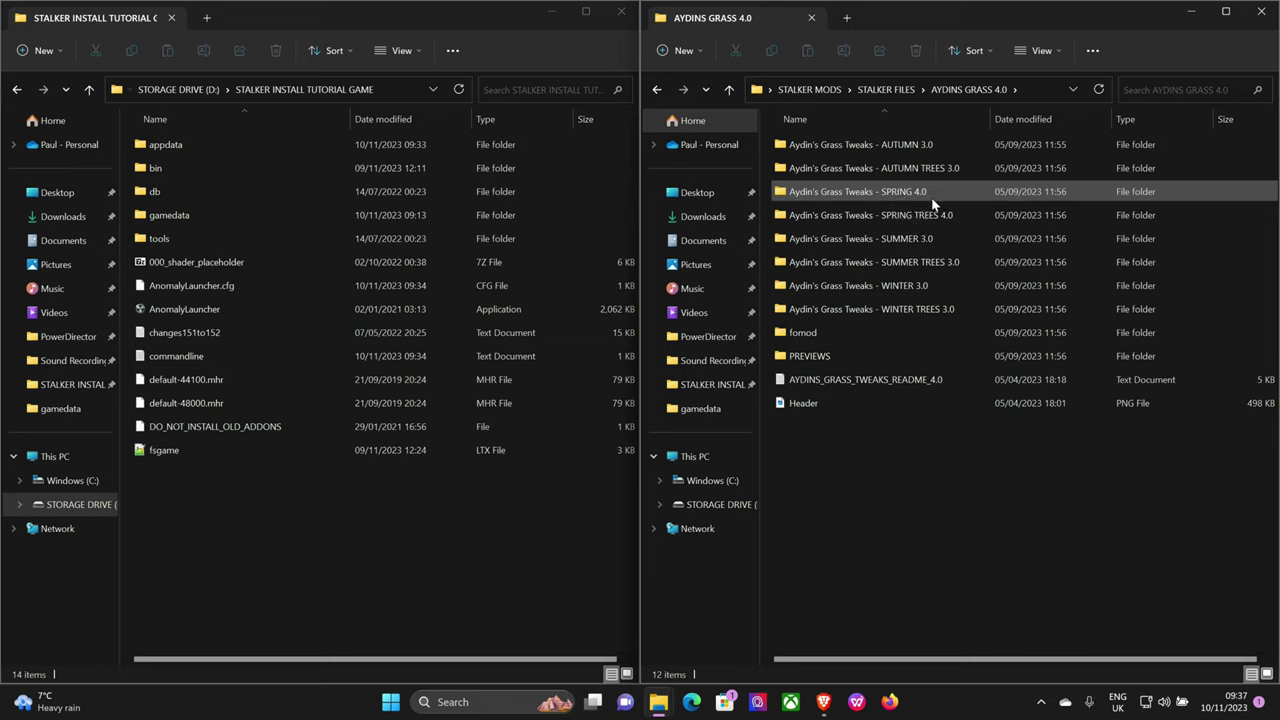
pyautogui.click(898, 193)
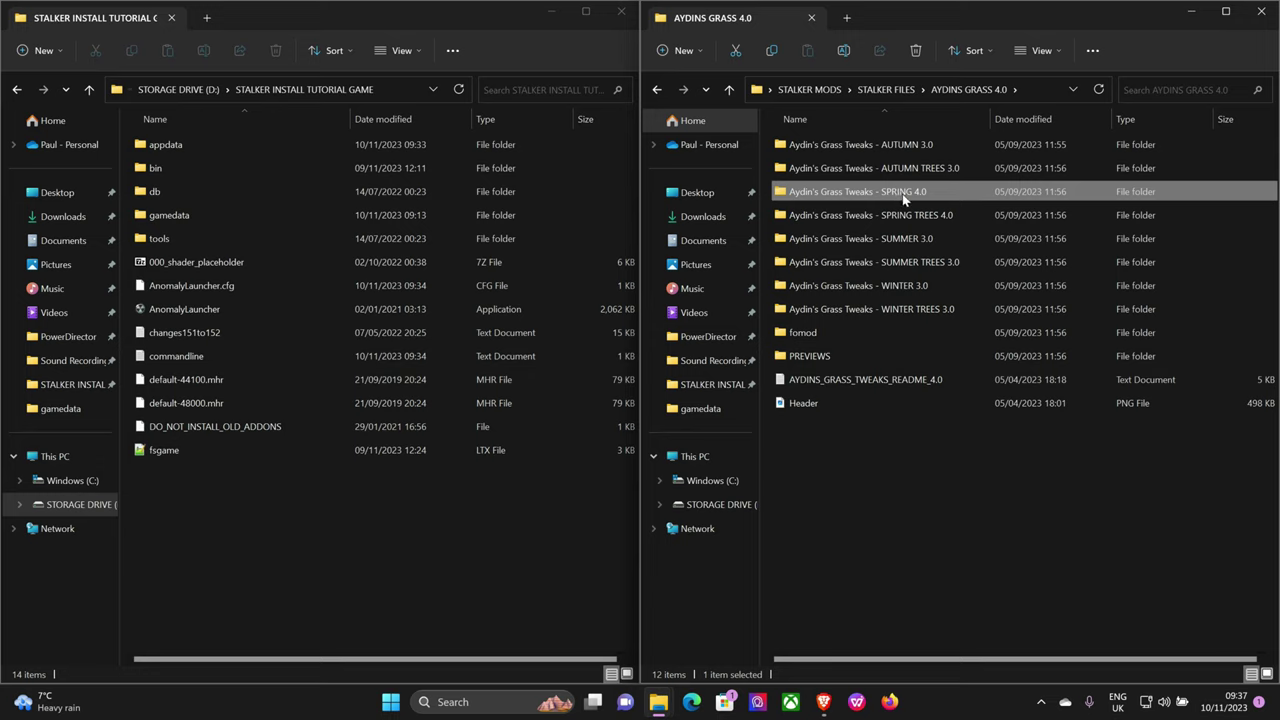
pyautogui.click(900, 217)
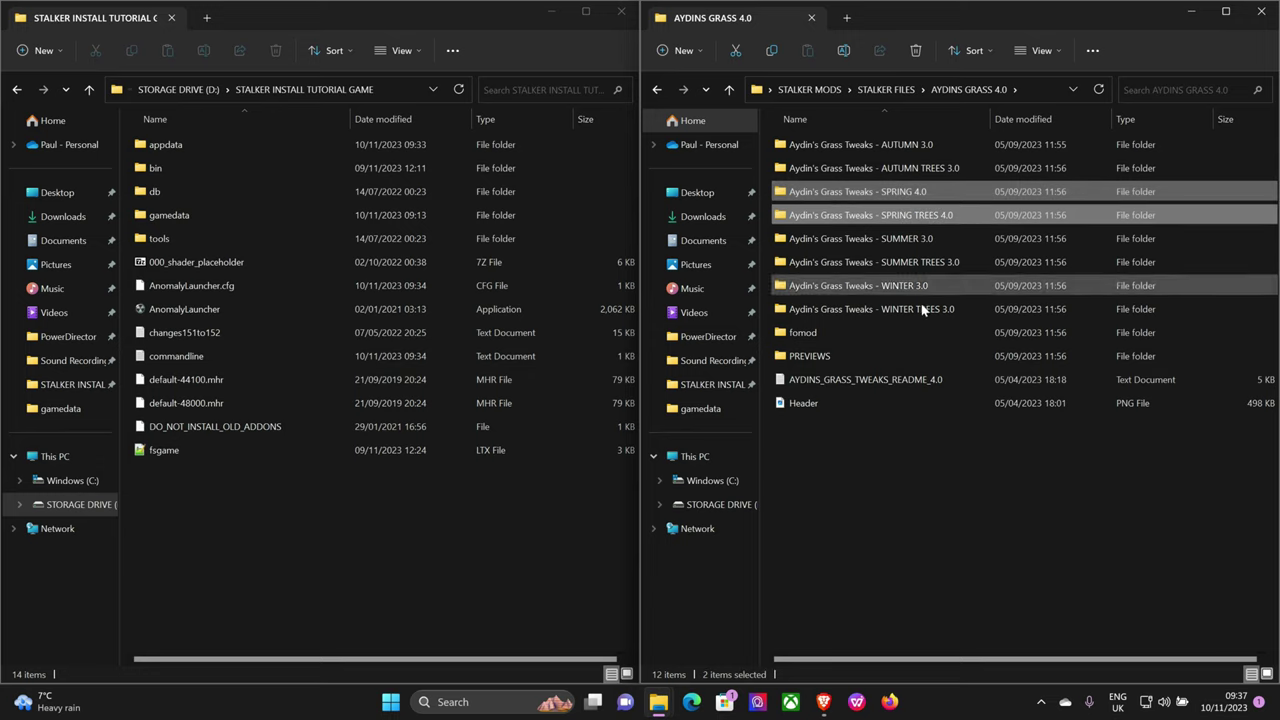
pyautogui.click(893, 478)
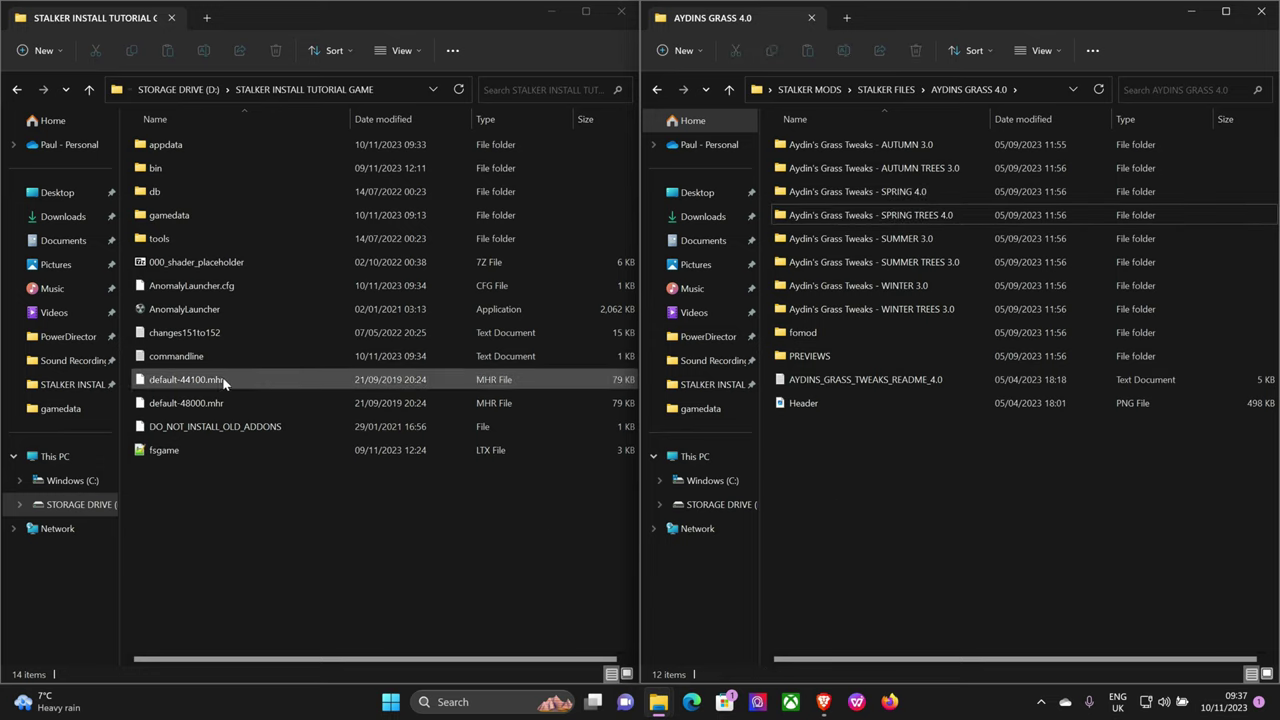
# - Copy gamedata and meta from Aydin's Grass Tweaks - SPRING 4.0 into STALKER INSTALL TUTORIAL GAME, replacing the existing files
pyautogui.doubleClick(890, 193)
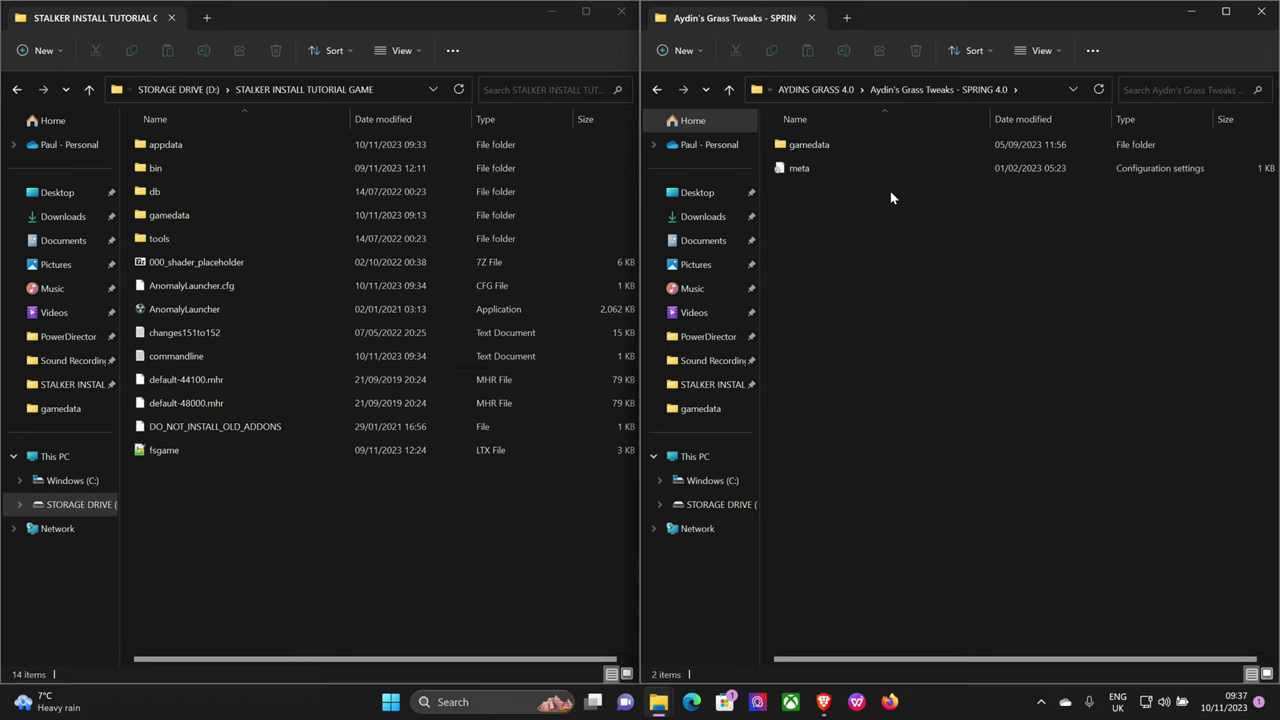
pyautogui.click(826, 146)
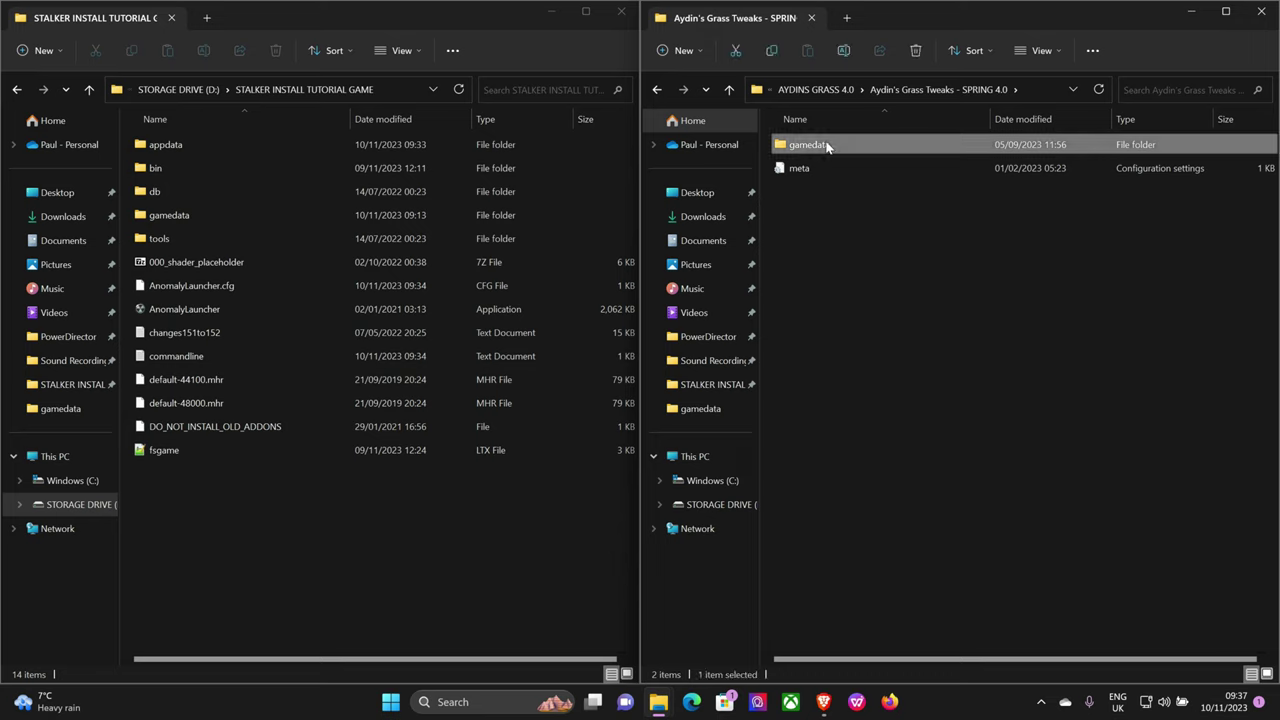
pyautogui.keyDown('shift'); pyautogui.click(822, 167); pyautogui.keyUp('shift')
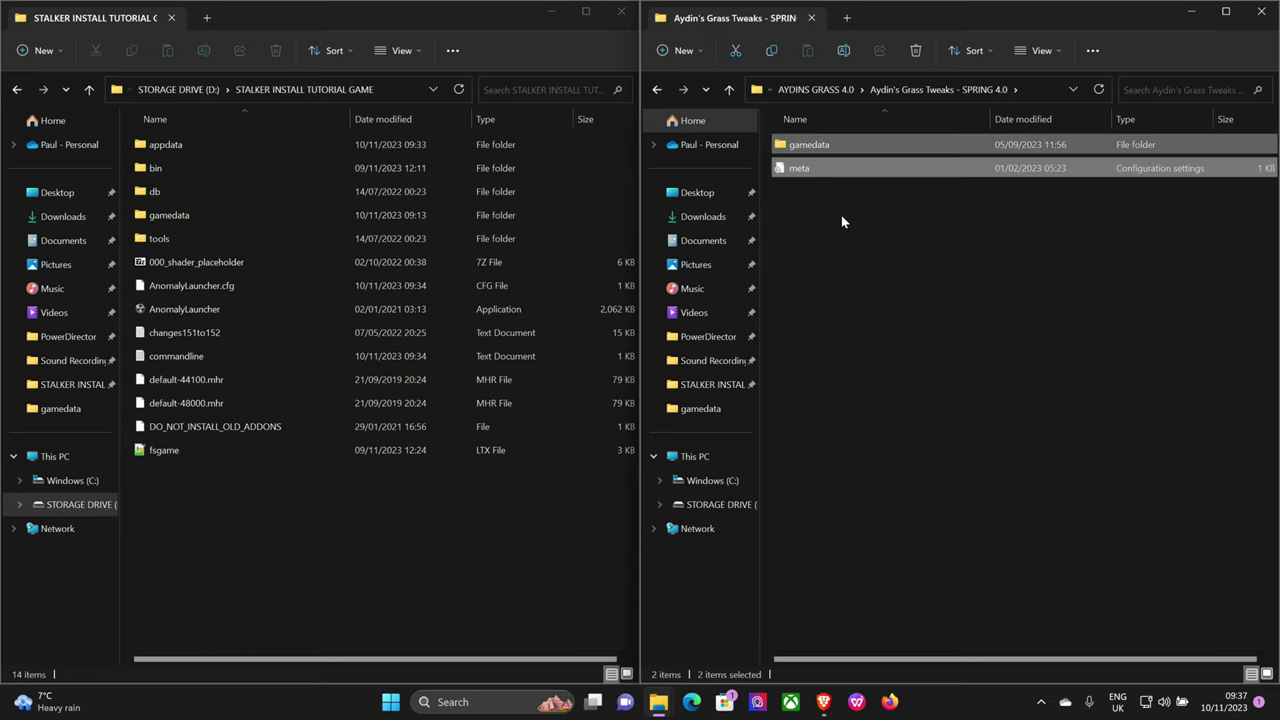
pyautogui.click(771, 50)
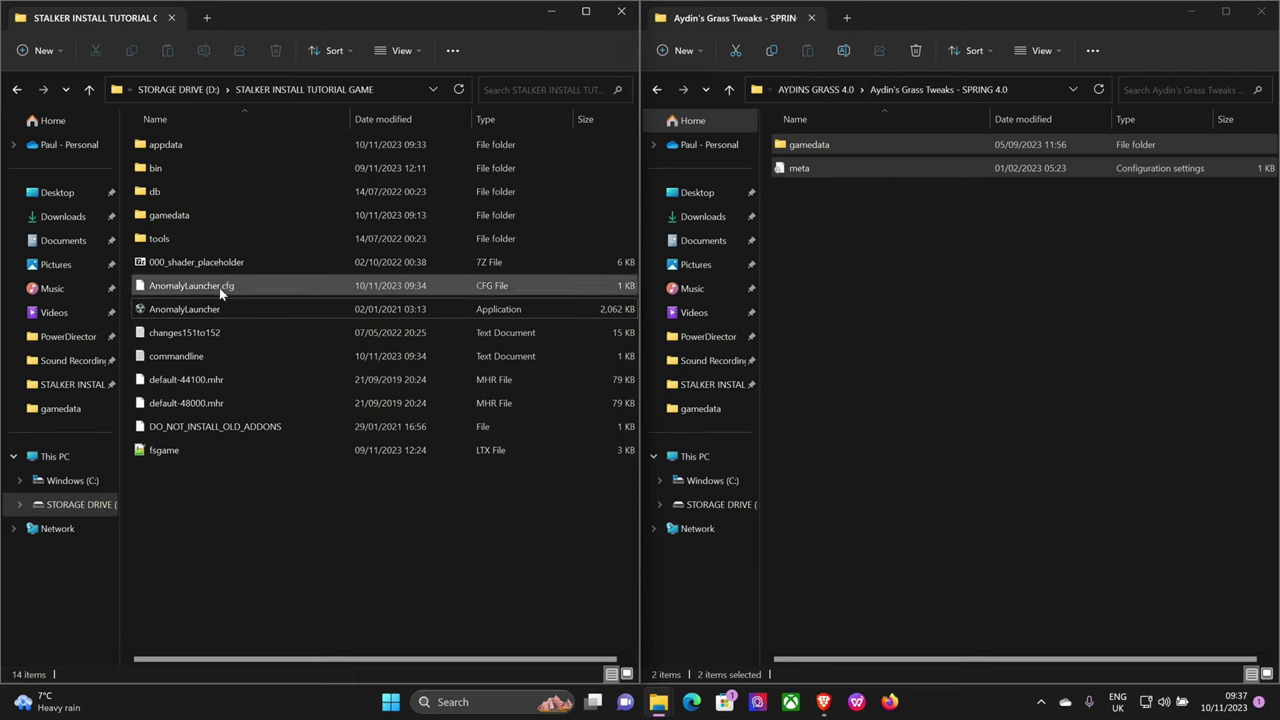
pyautogui.rightClick(301, 548)
pyautogui.click(317, 563)
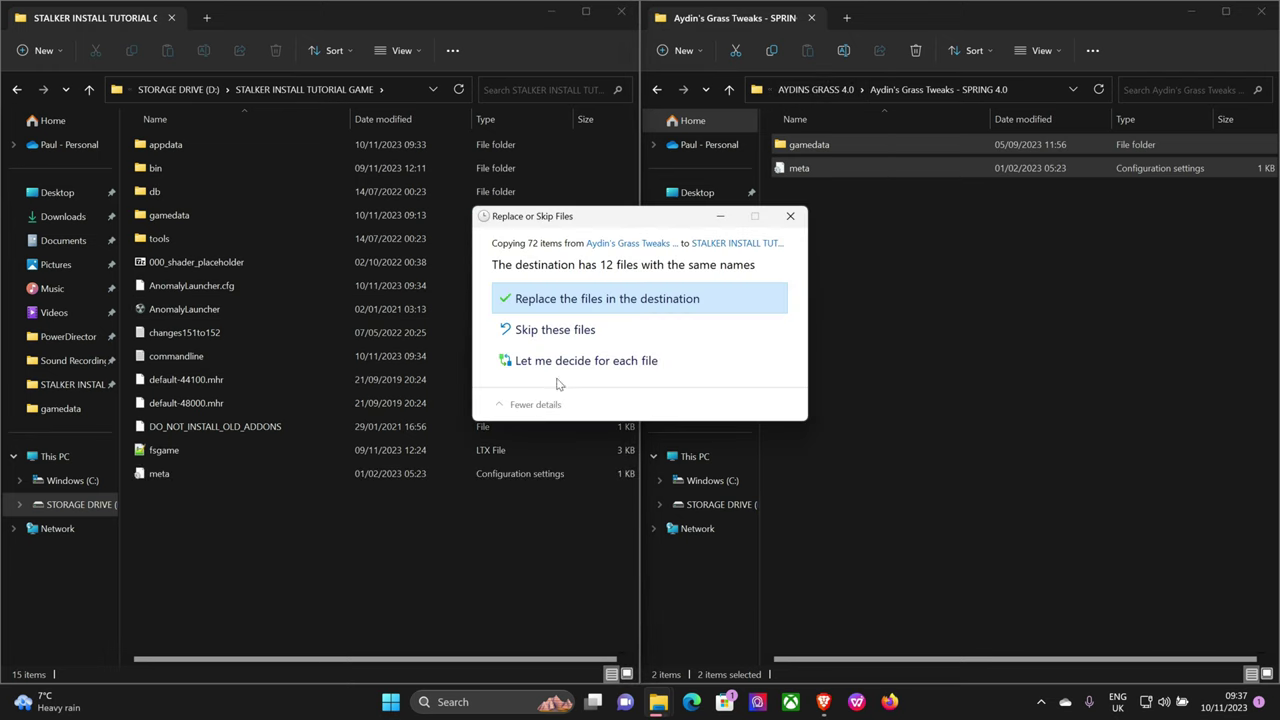
pyautogui.click(610, 298)
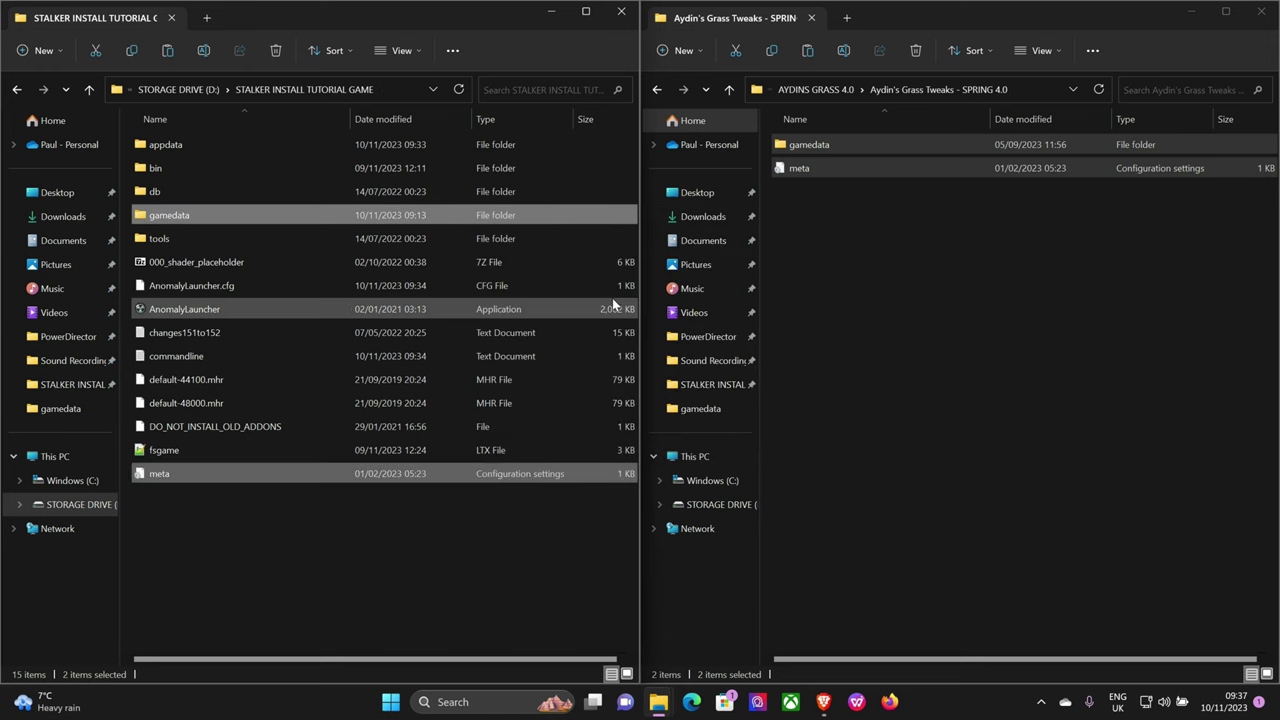
# - Copy the gamedata folder from Aydin's Grass Tweaks - SPRING TREES 4.0 into STALKER INSTALL TUTORIAL GAME
pyautogui.click(657, 89)
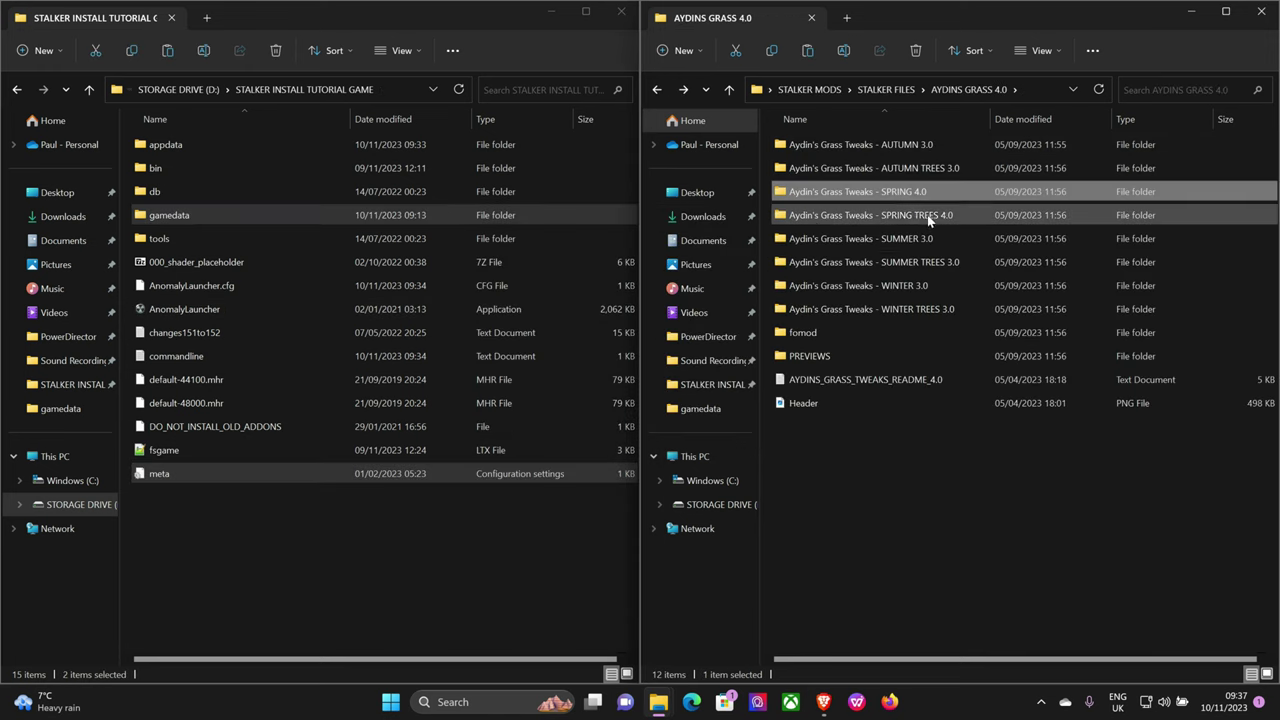
pyautogui.doubleClick(928, 218)
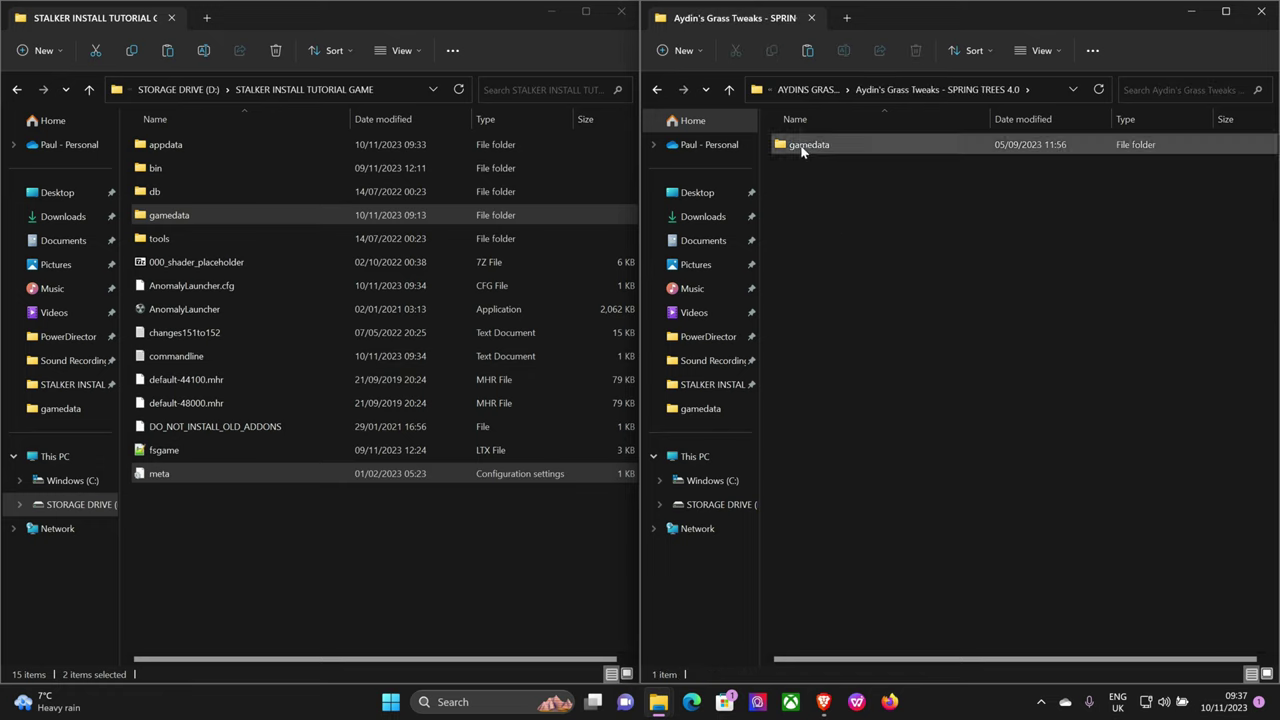
pyautogui.click(801, 148)
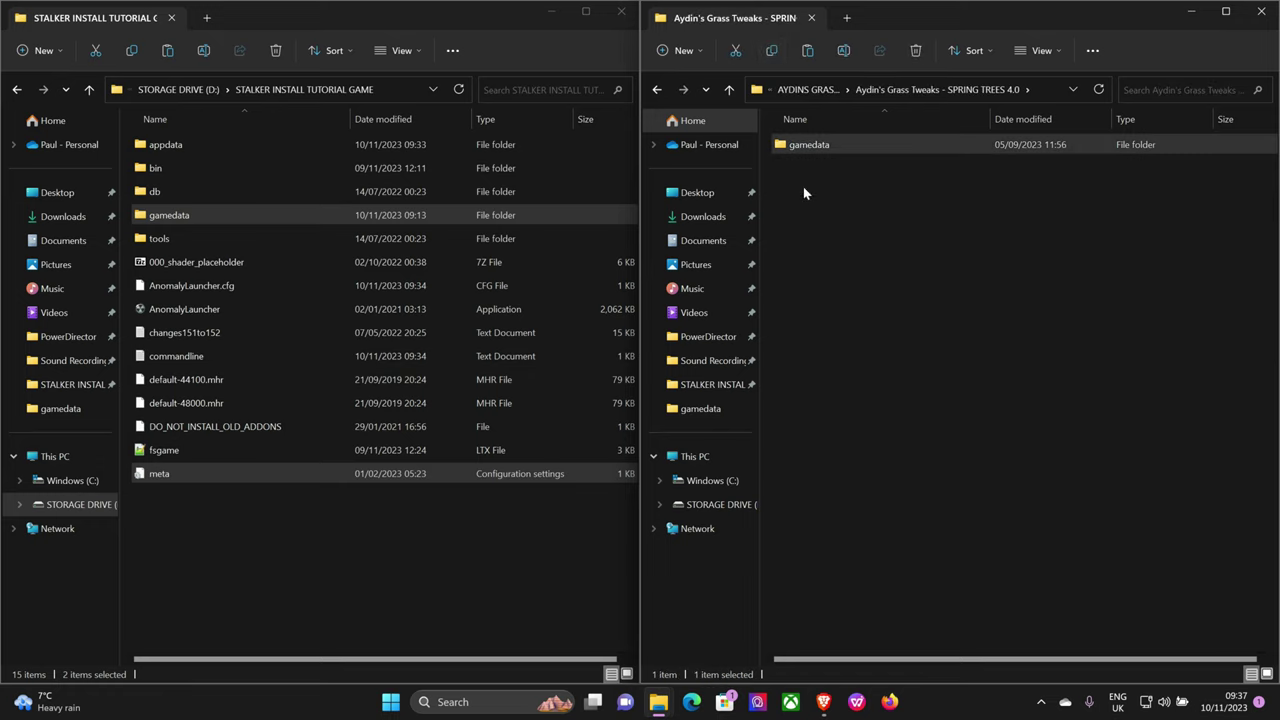
pyautogui.click(350, 564)
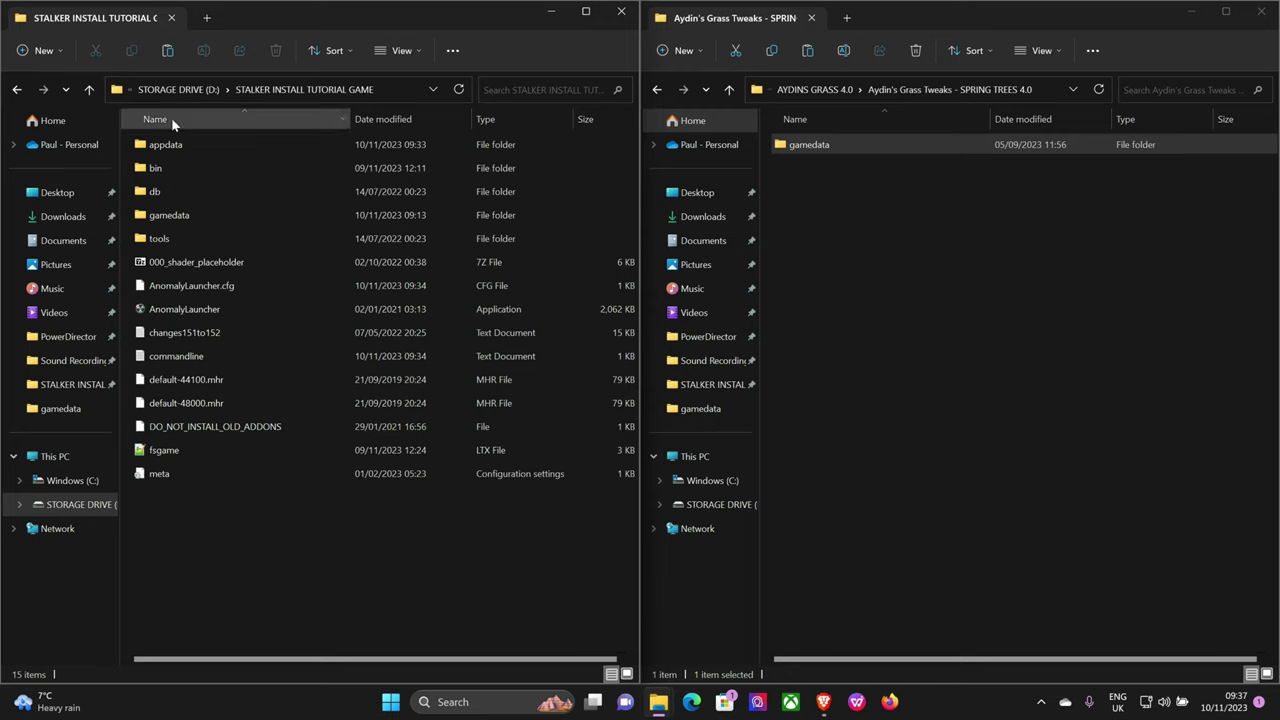
pyautogui.press('g')
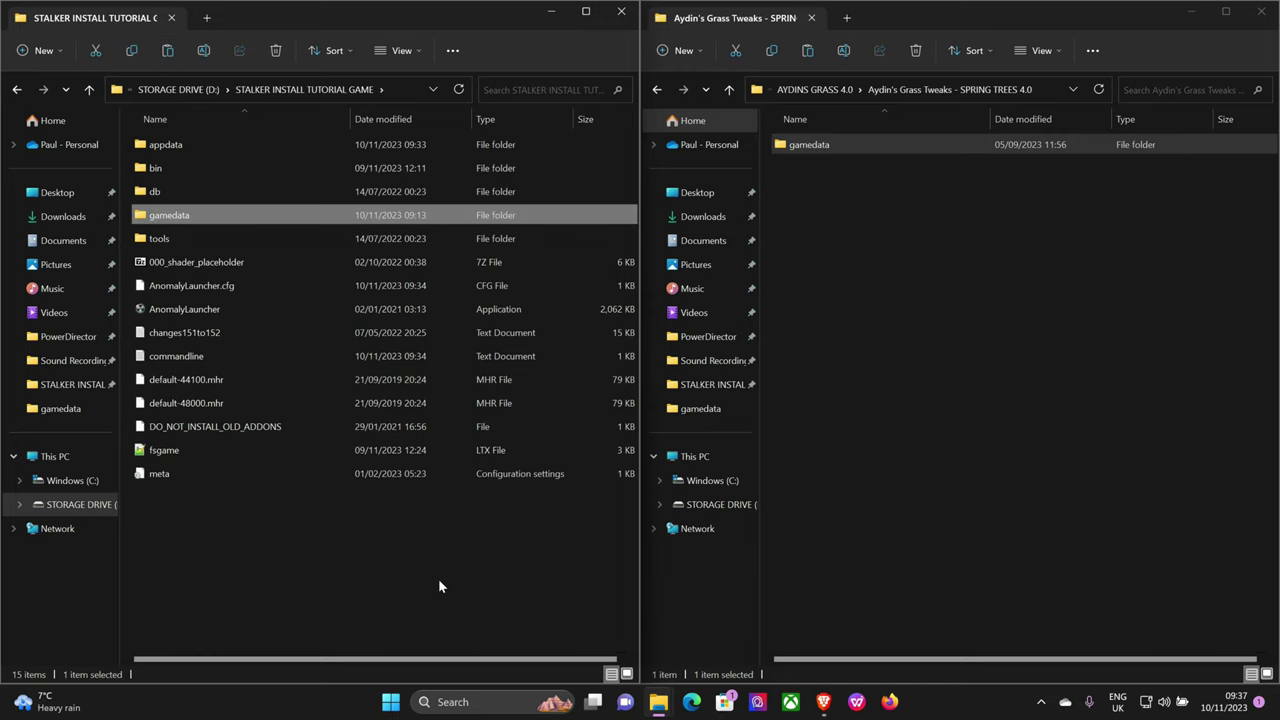
# - Launch S.T.A.L.K.E.R. Anomaly from AnomalyLauncher with Delete Shader Cache enabled, then load the saved game and enter the village
pyautogui.doubleClick(259, 312)
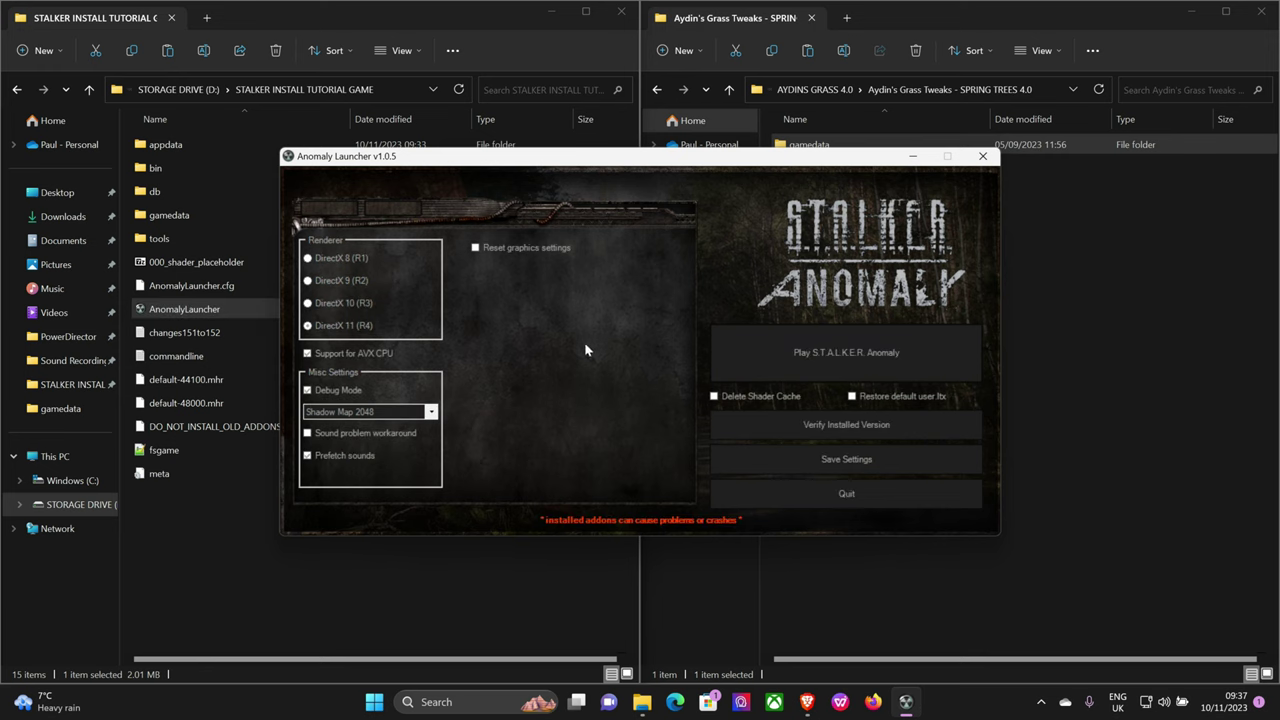
pyautogui.click(714, 396)
pyautogui.click(818, 357)
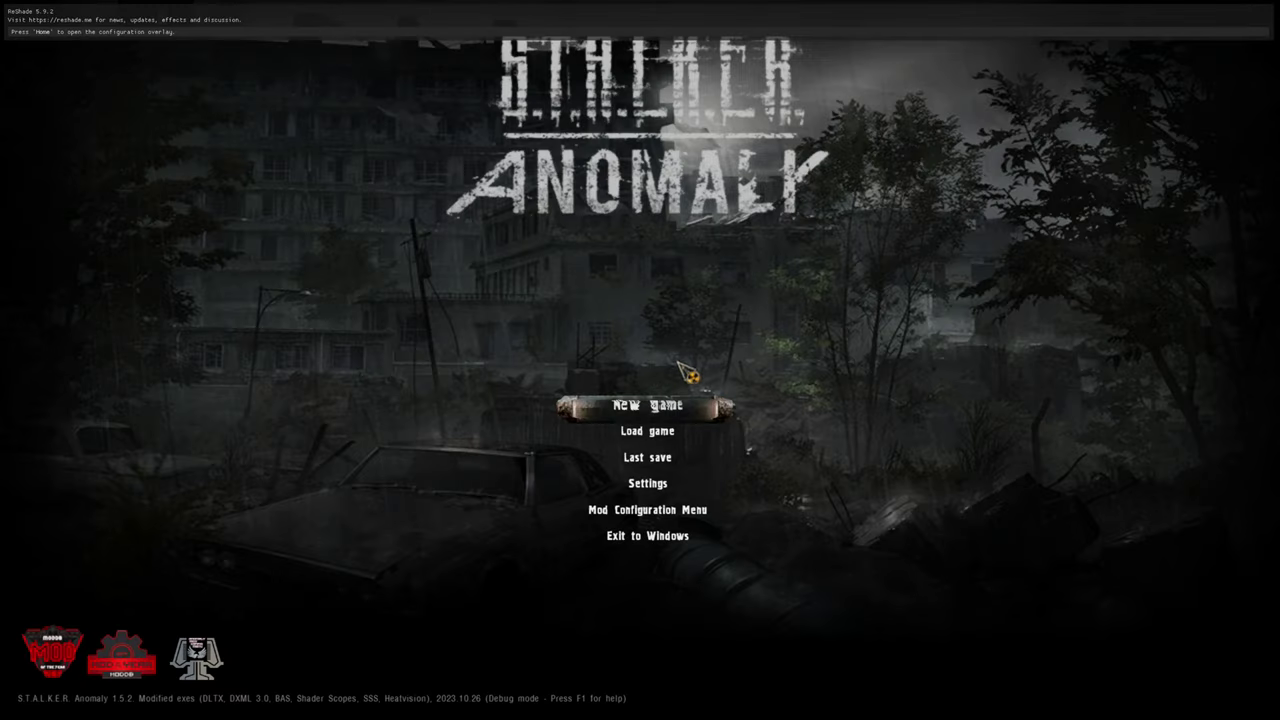
pyautogui.click(650, 431)
pyautogui.click(482, 372)
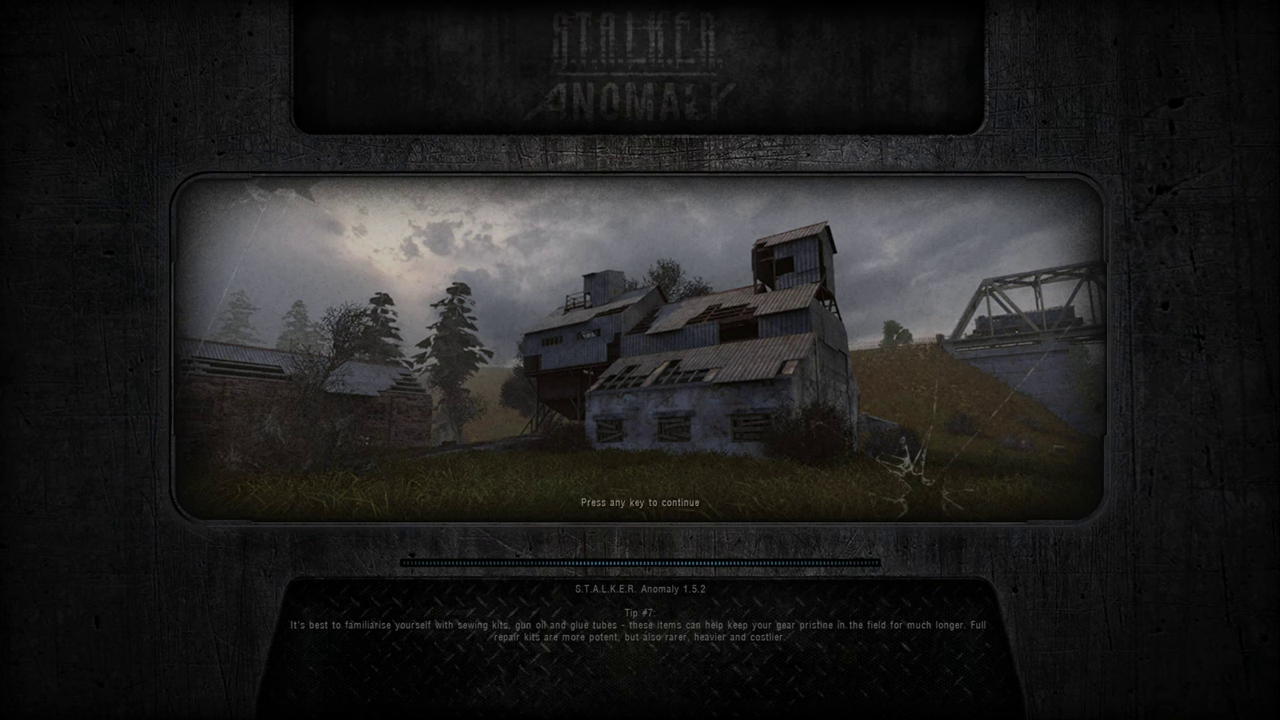
pyautogui.press('space')
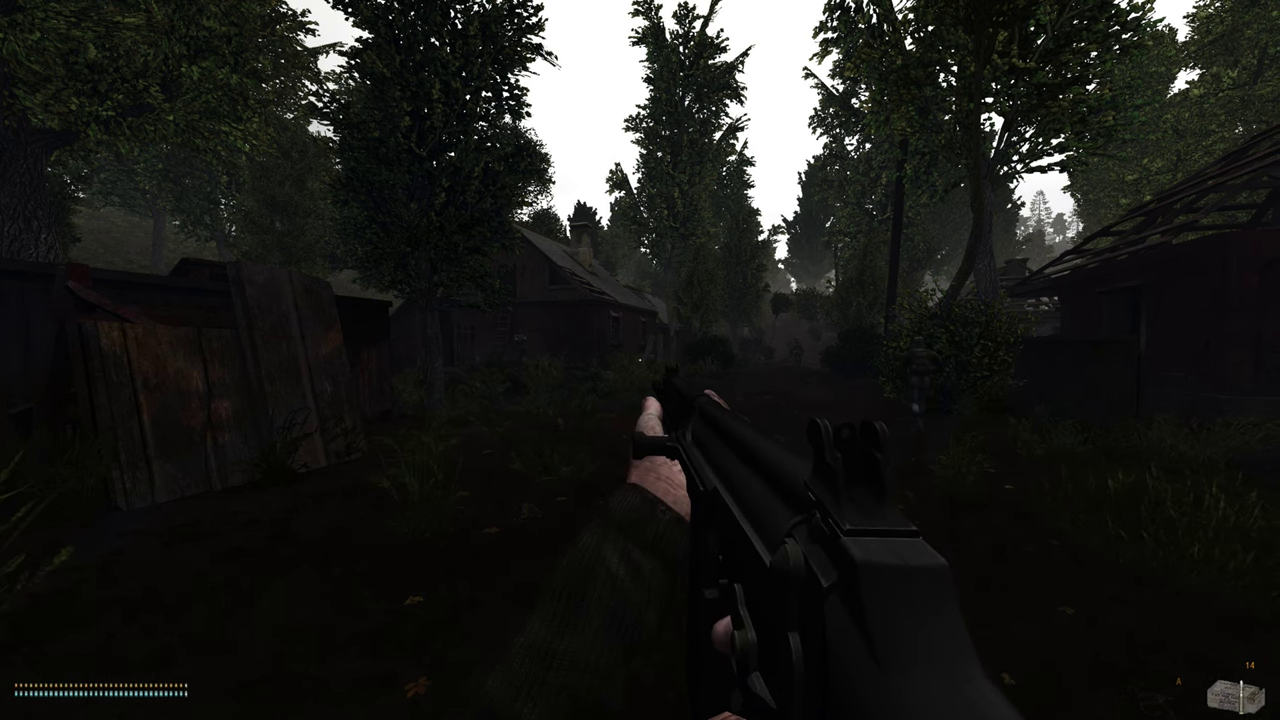
# - Set the in-game weather to w_clear1 and the time to 12:27 in the Weather Editor, then return to the game
pyautogui.press('F7')
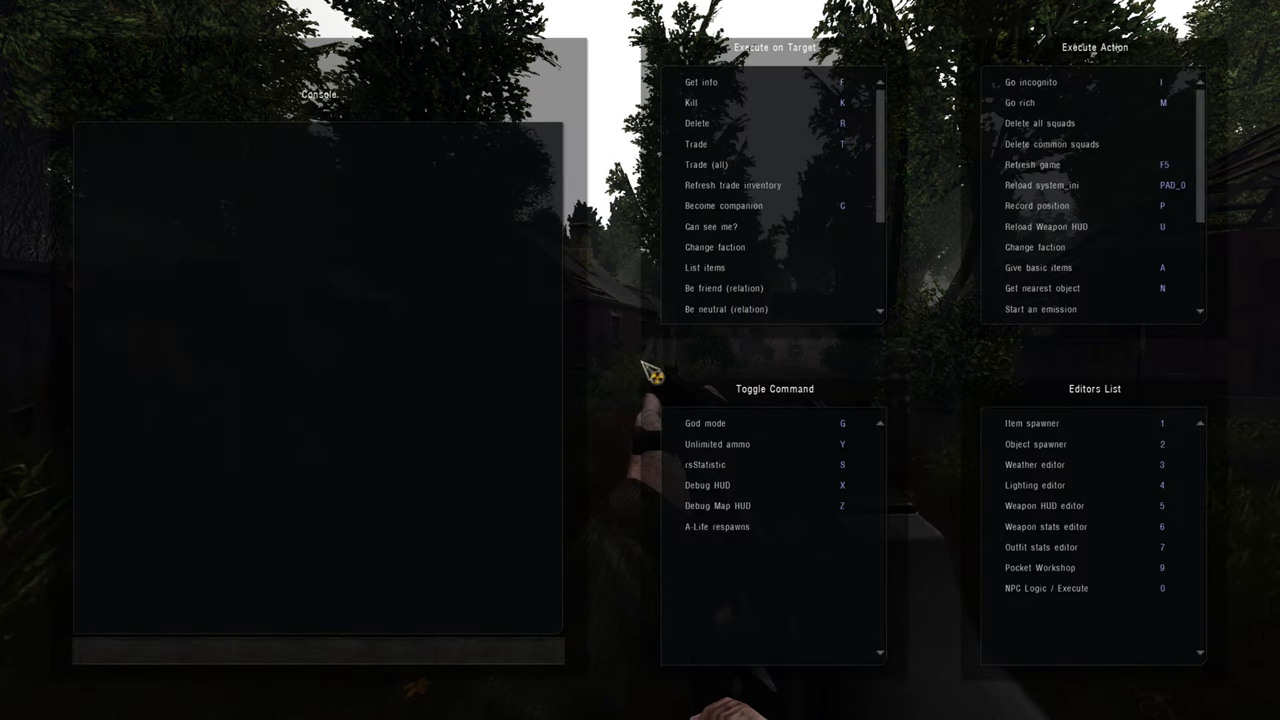
pyautogui.click(1040, 470)
pyautogui.click(272, 58)
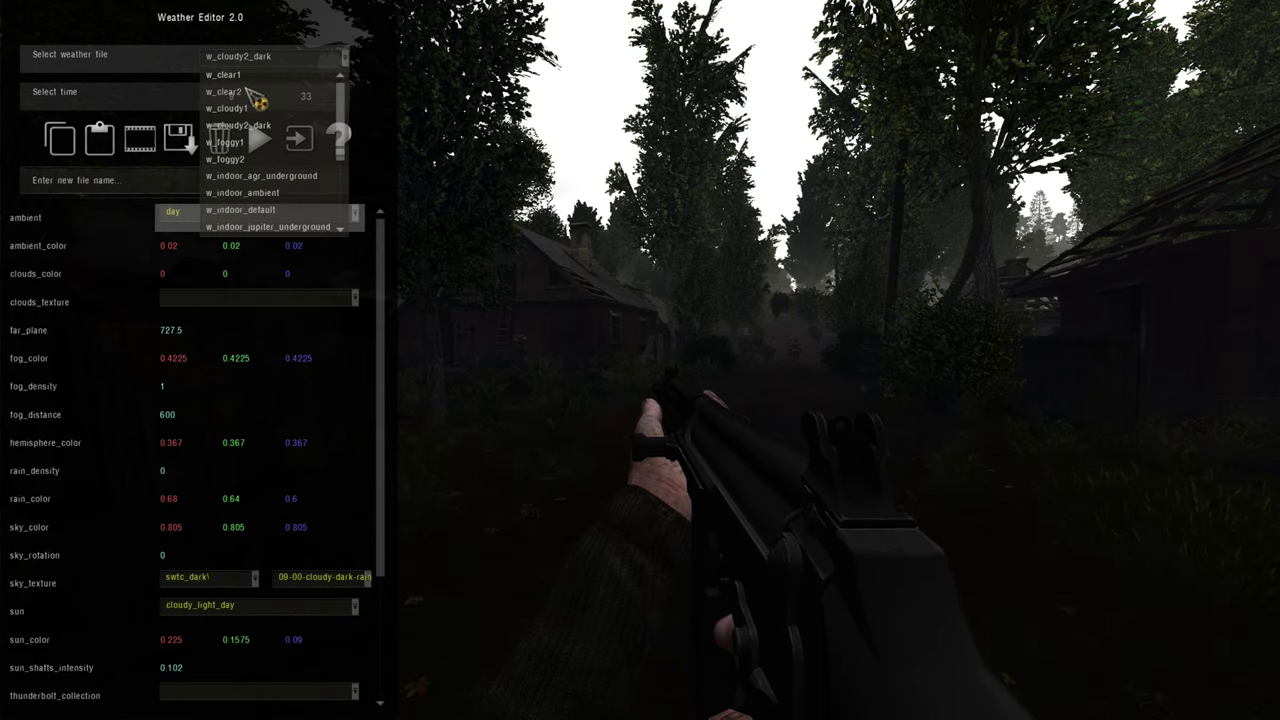
pyautogui.click(240, 75)
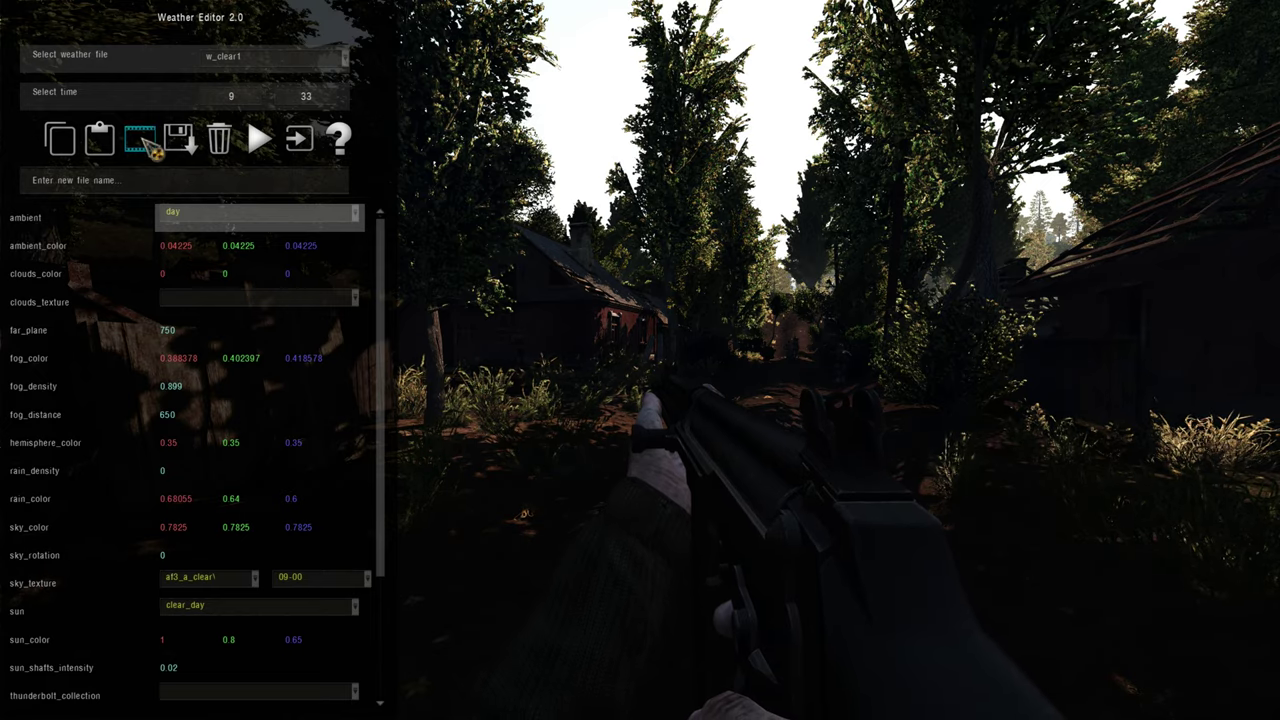
pyautogui.click(145, 142)
pyautogui.moveTo(594, 695); pyautogui.dragTo(729, 704)
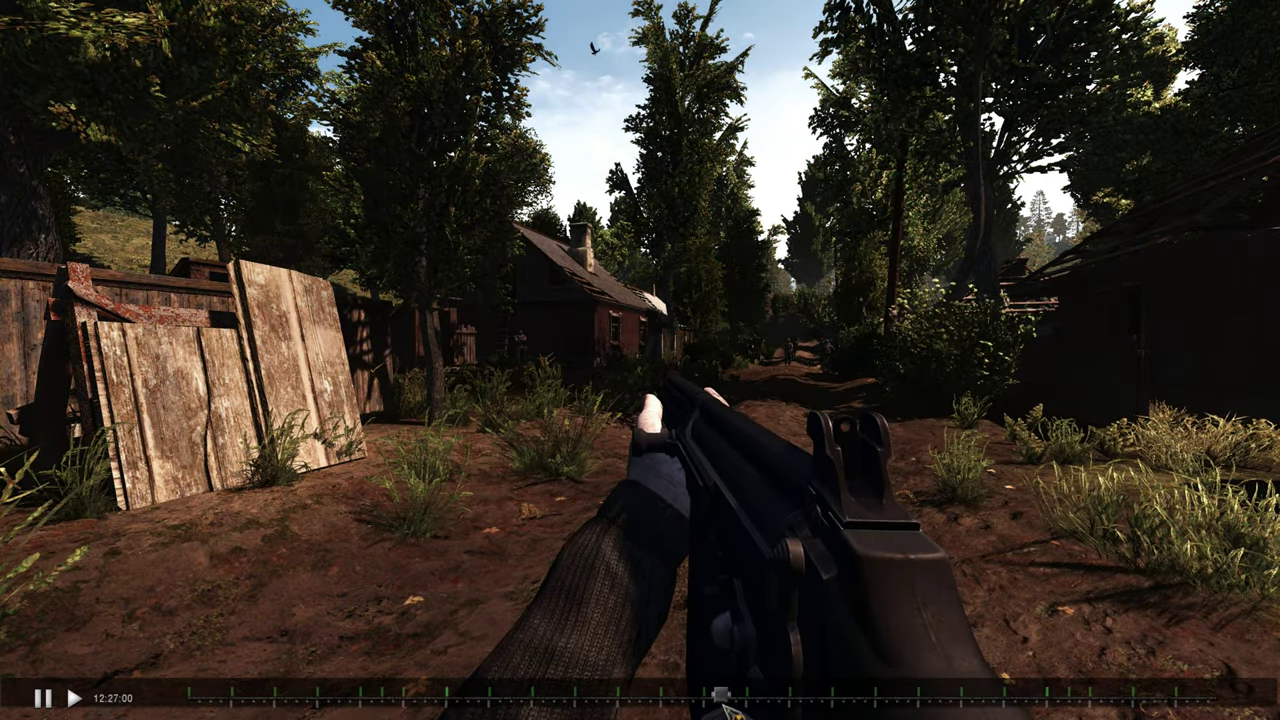
pyautogui.press('Escape')
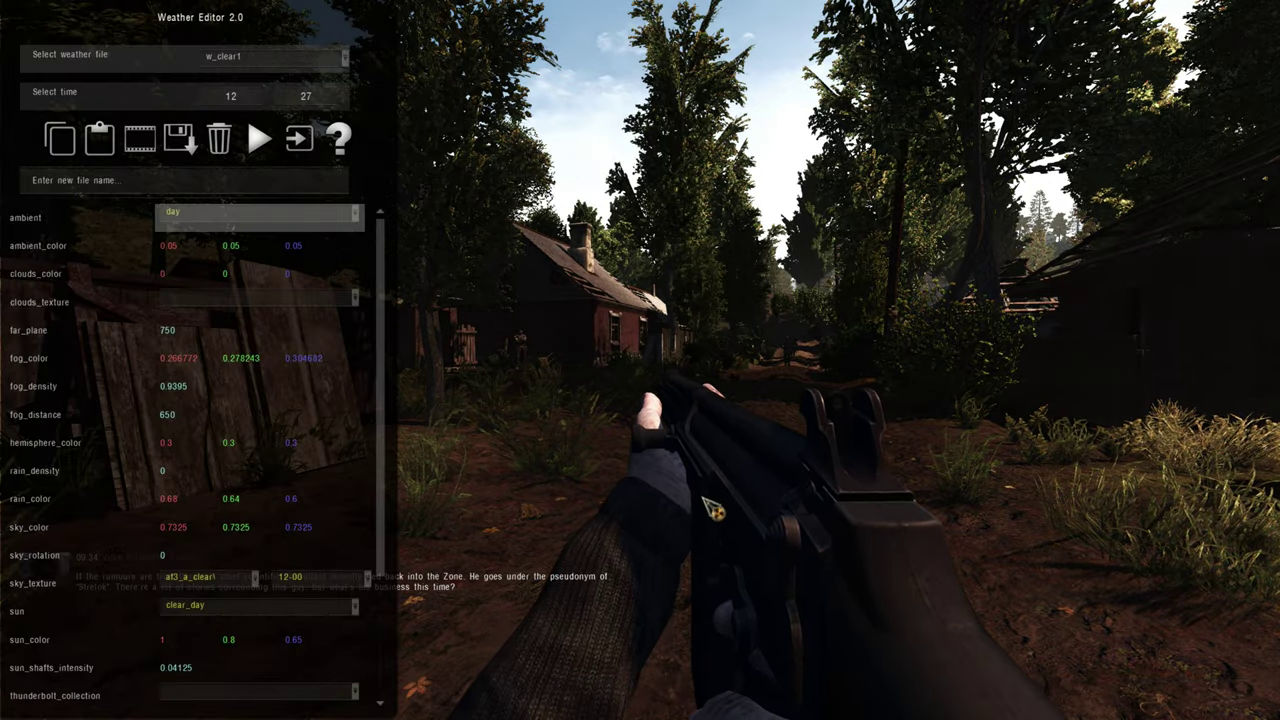
pyautogui.press('Escape')
# - Walk through the village and examine the spring grass and trees in clear daylight
pyautogui.press('w')
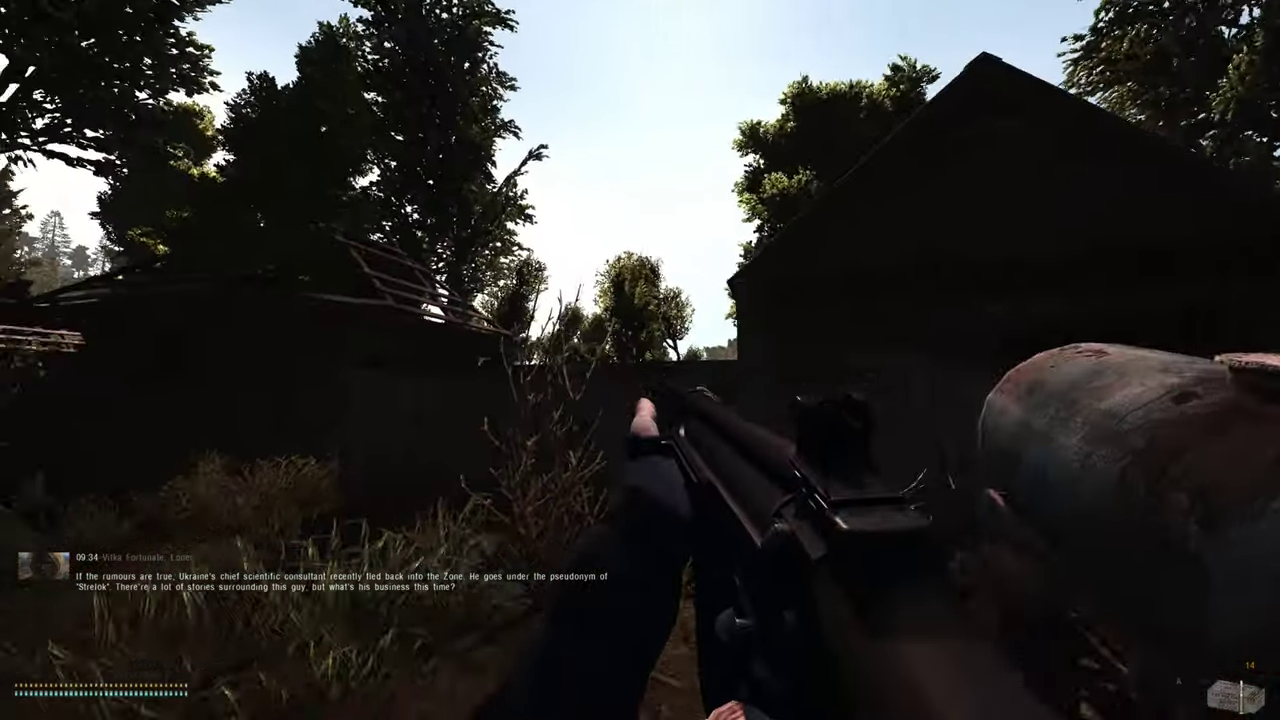
pyautogui.press('w')
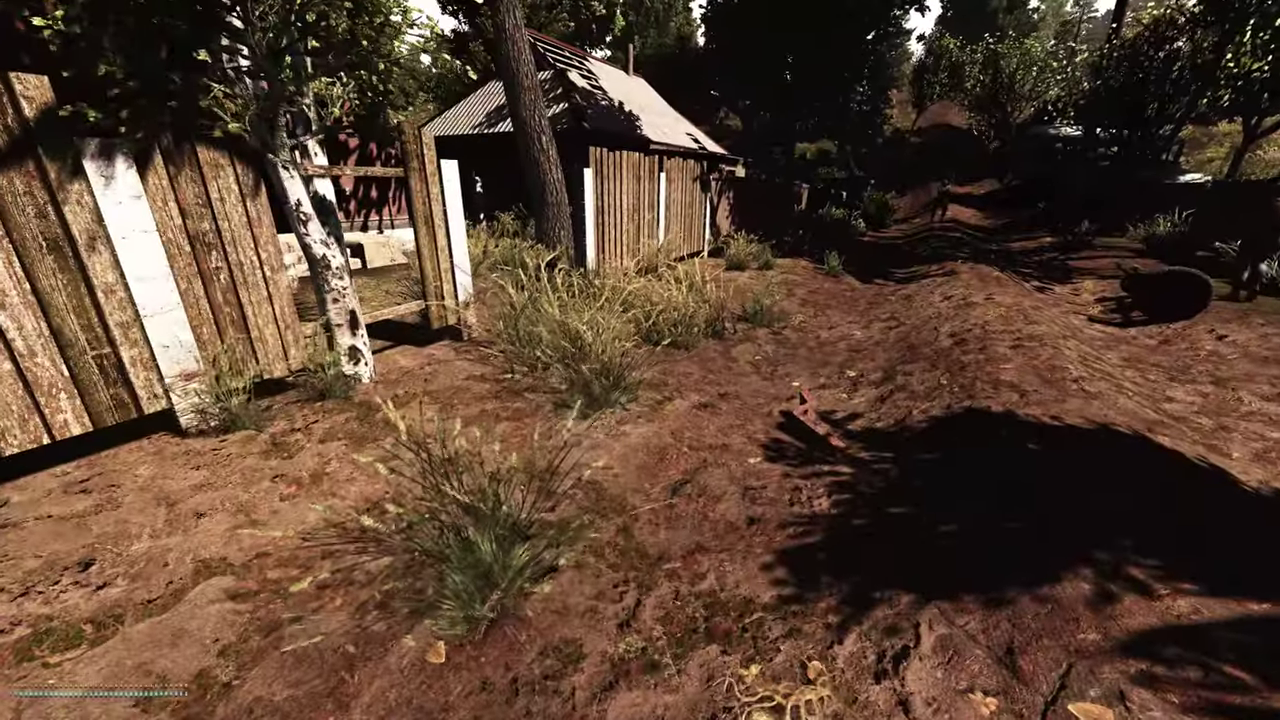
pyautogui.press('w')
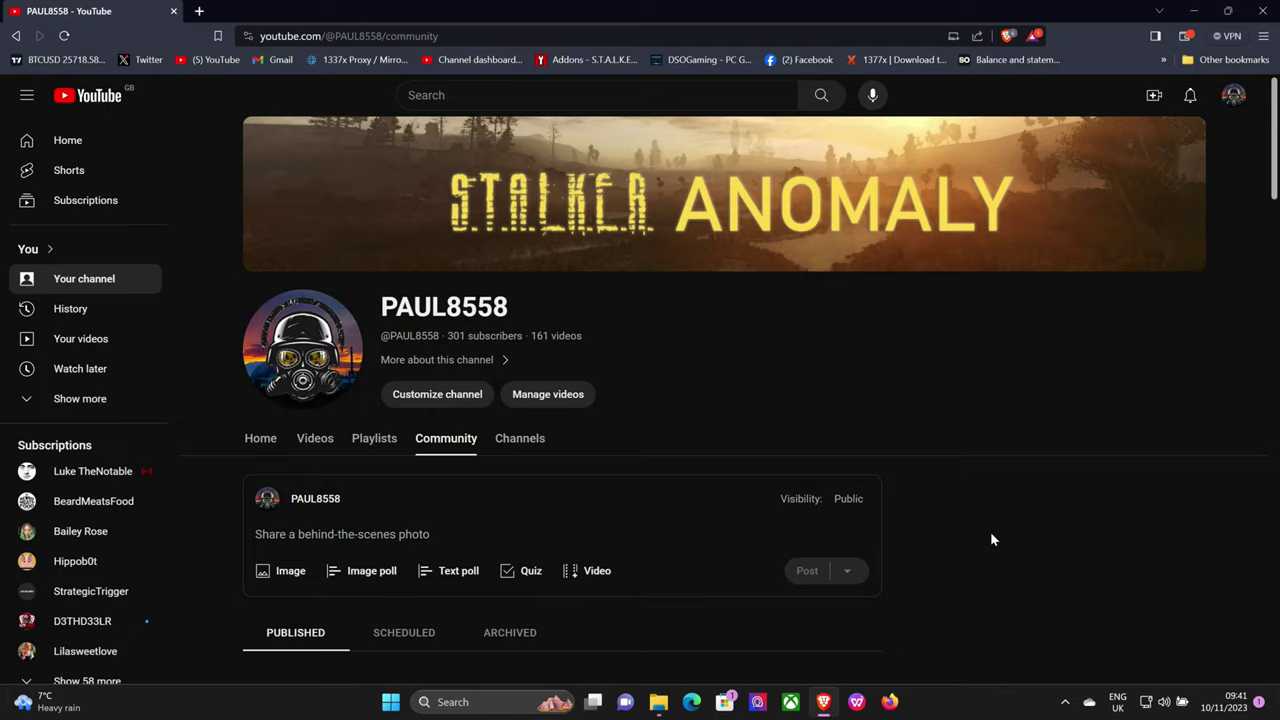
# - Find the Reshade ini post on the YouTube channel's Community page and open its Dropbox link
pyautogui.scroll(-2, 953, 540)
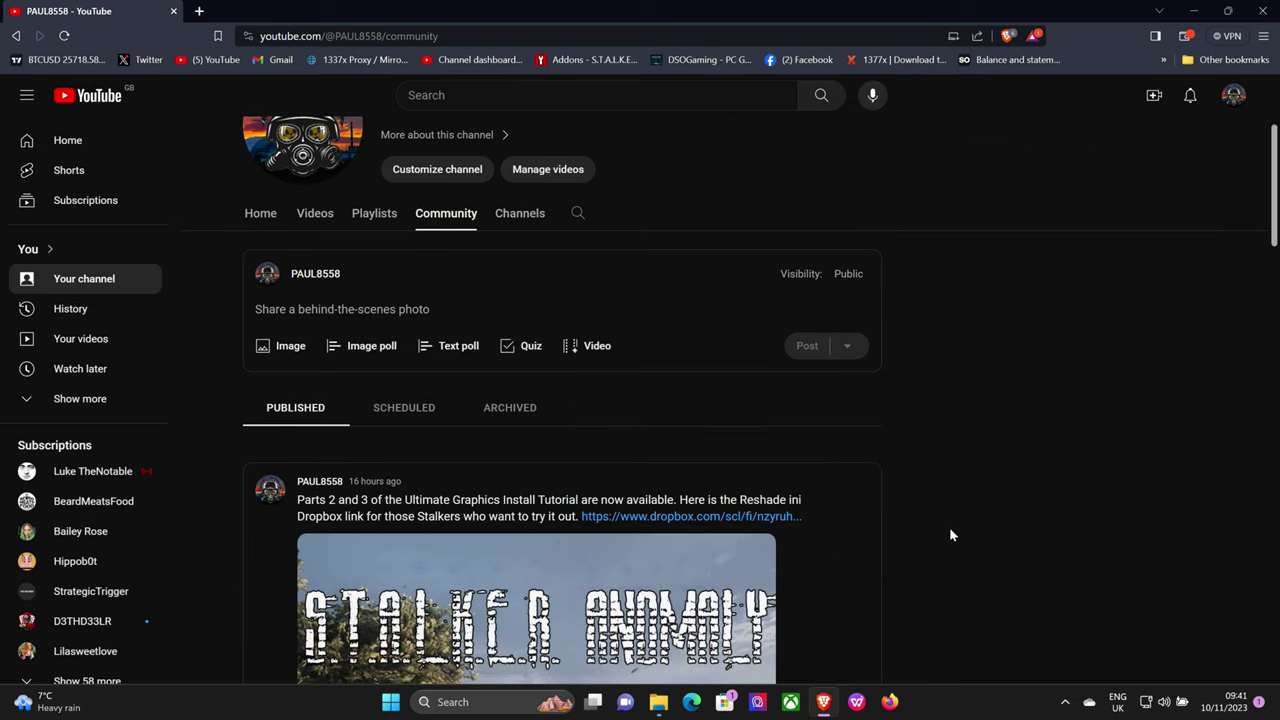
pyautogui.scroll(-2, 951, 535)
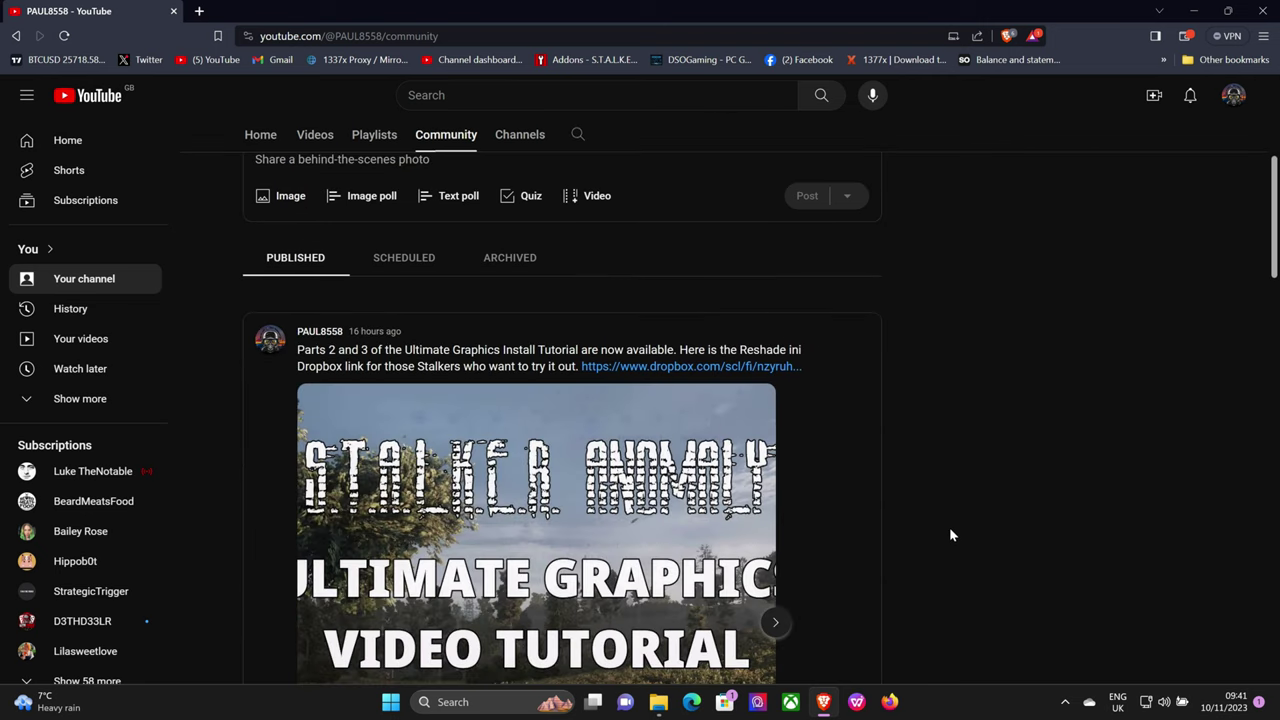
pyautogui.scroll(3, 955, 535)
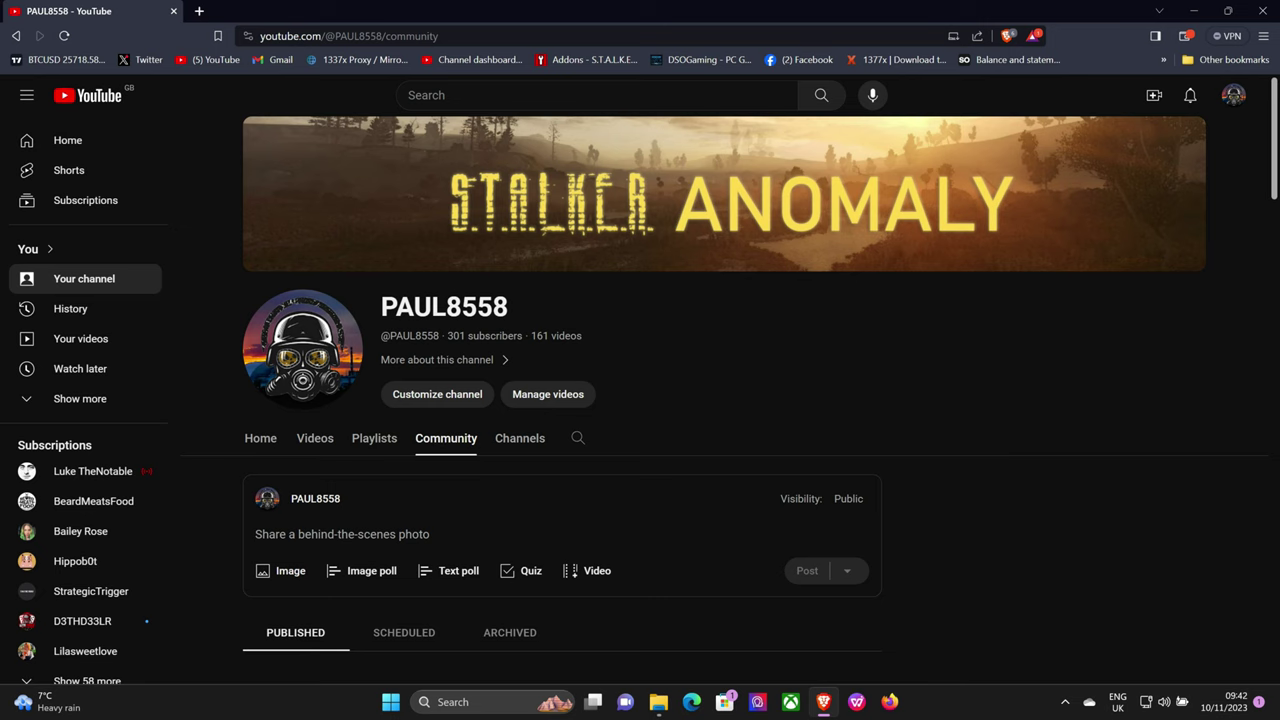
pyautogui.scroll(-3, 1000, 500)
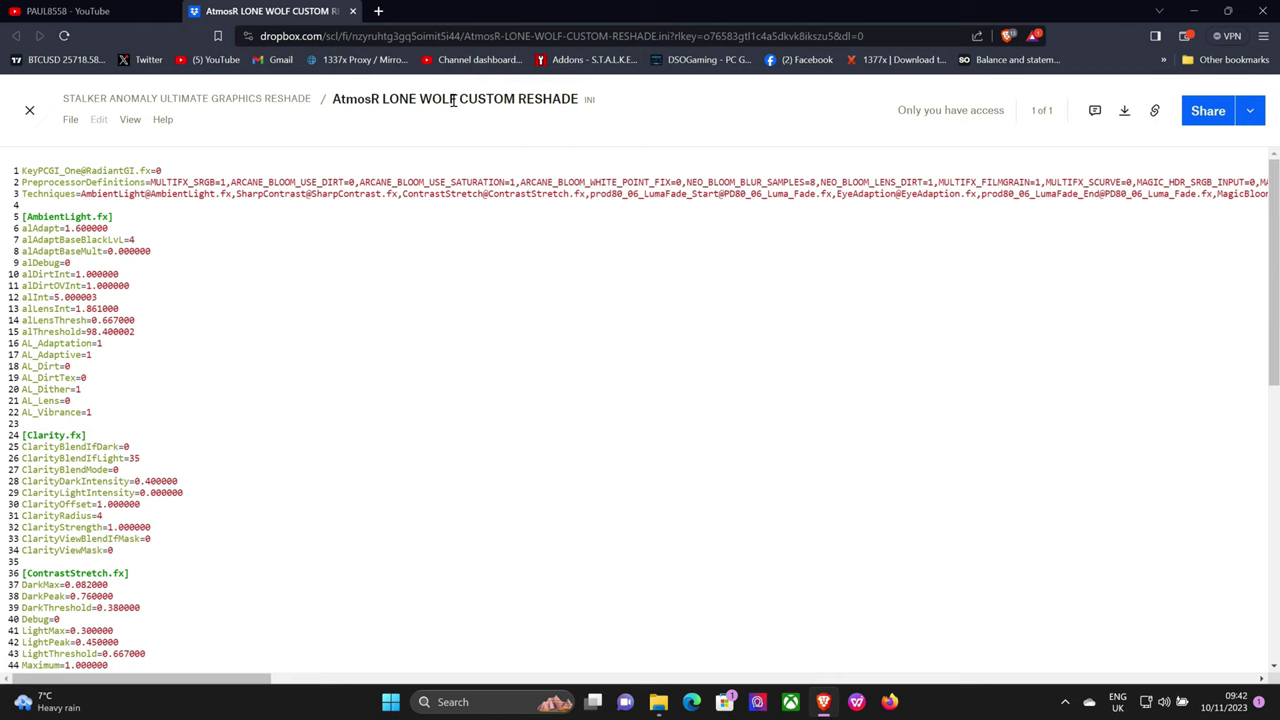
# - Try to download the AtmosR LONE WOLF CUSTOM RESHADE ini from Dropbox, then switch back to File Explorer
pyautogui.click(1126, 116)
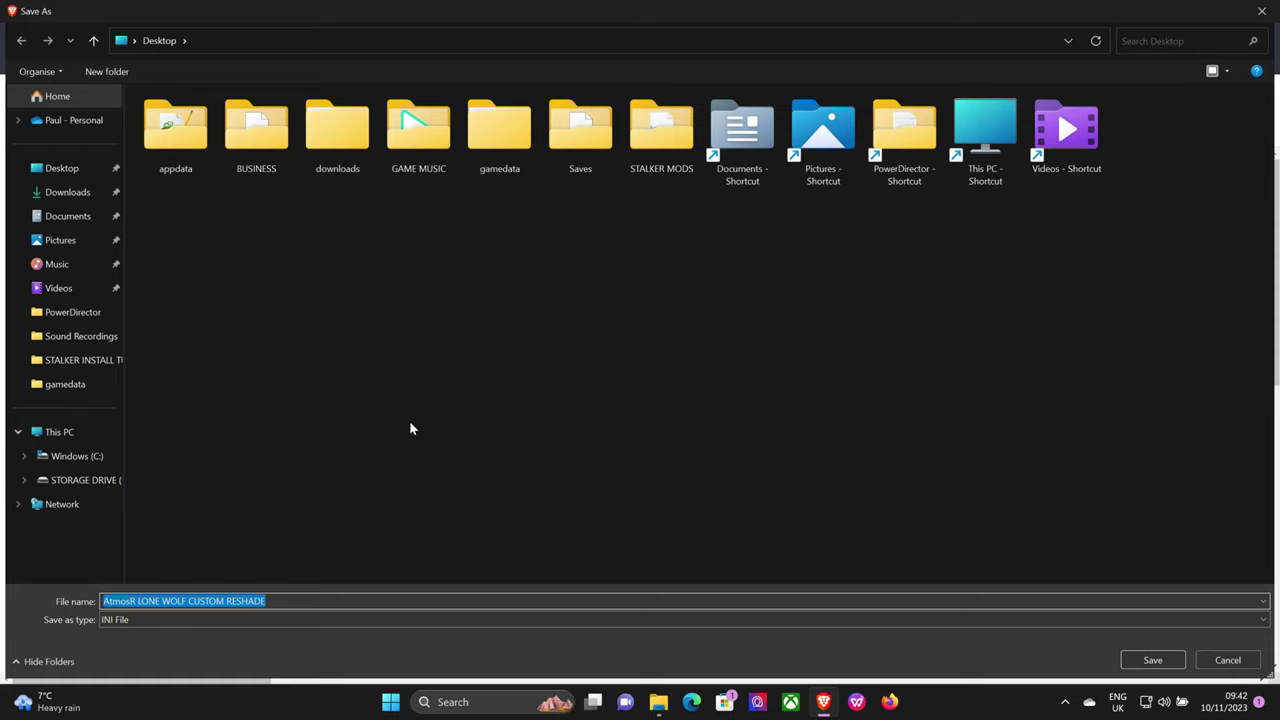
pyautogui.click(1243, 667)
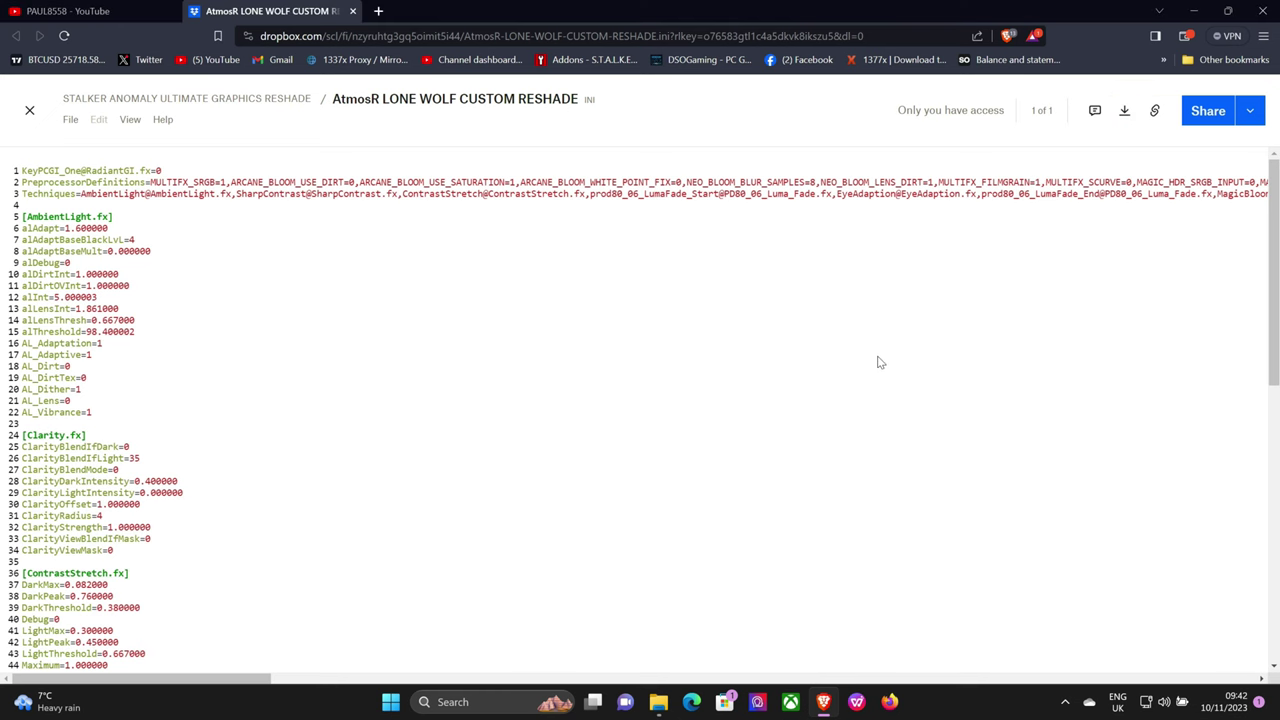
pyautogui.click(1197, 10)
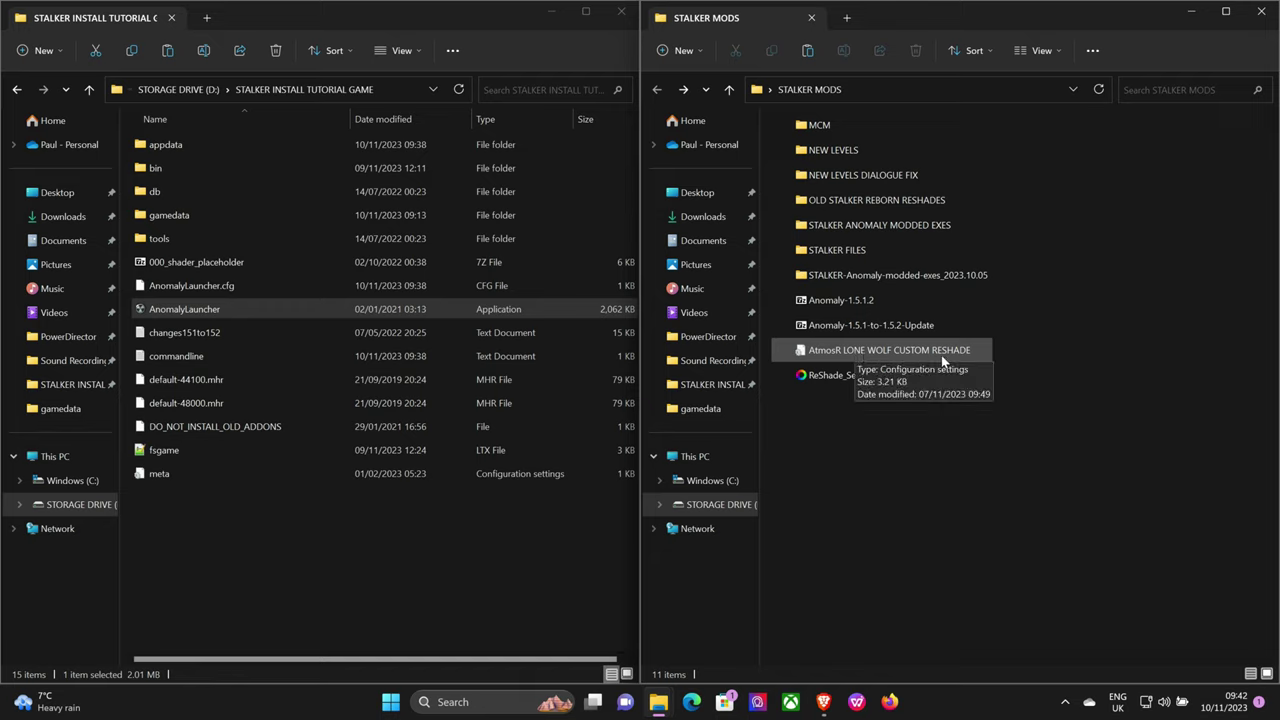
# - Copy the AtmosR LONE WOLF CUSTOM RESHADE file from STALKER MODS into the bin folder of STALKER INSTALL TUTORIAL GAME
pyautogui.click(208, 172)
pyautogui.doubleClick(208, 172)
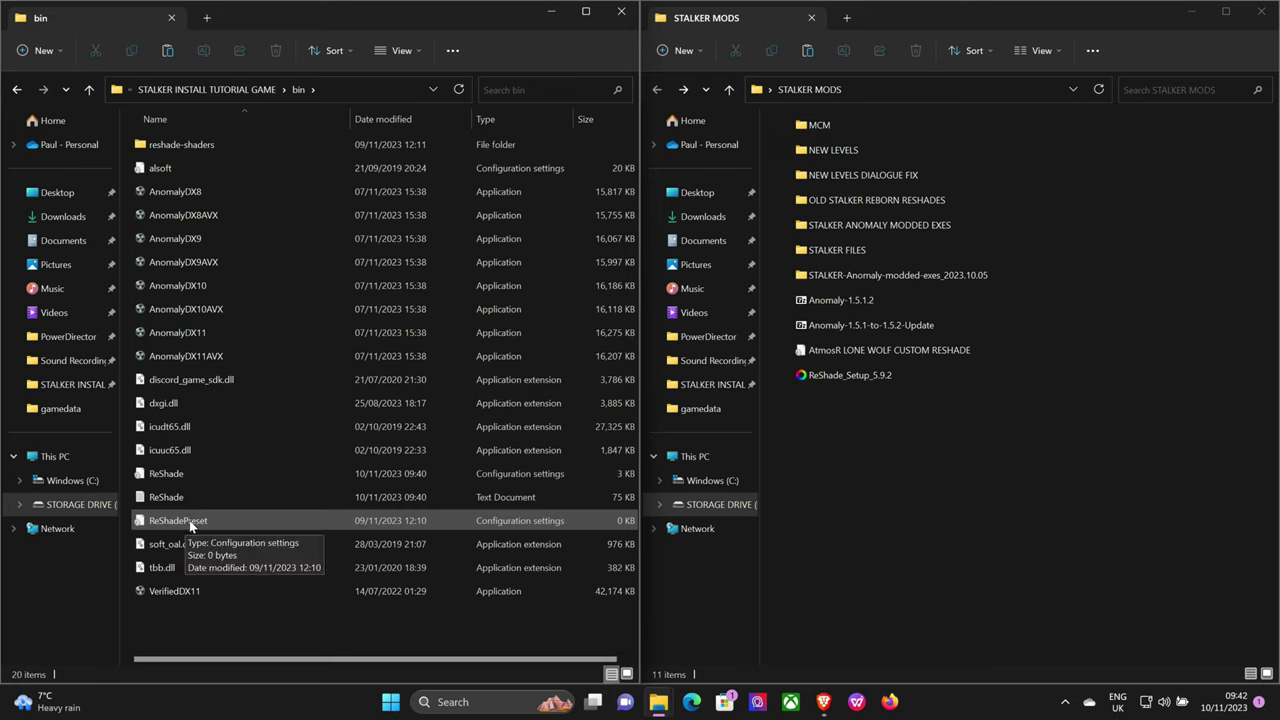
pyautogui.click(873, 355)
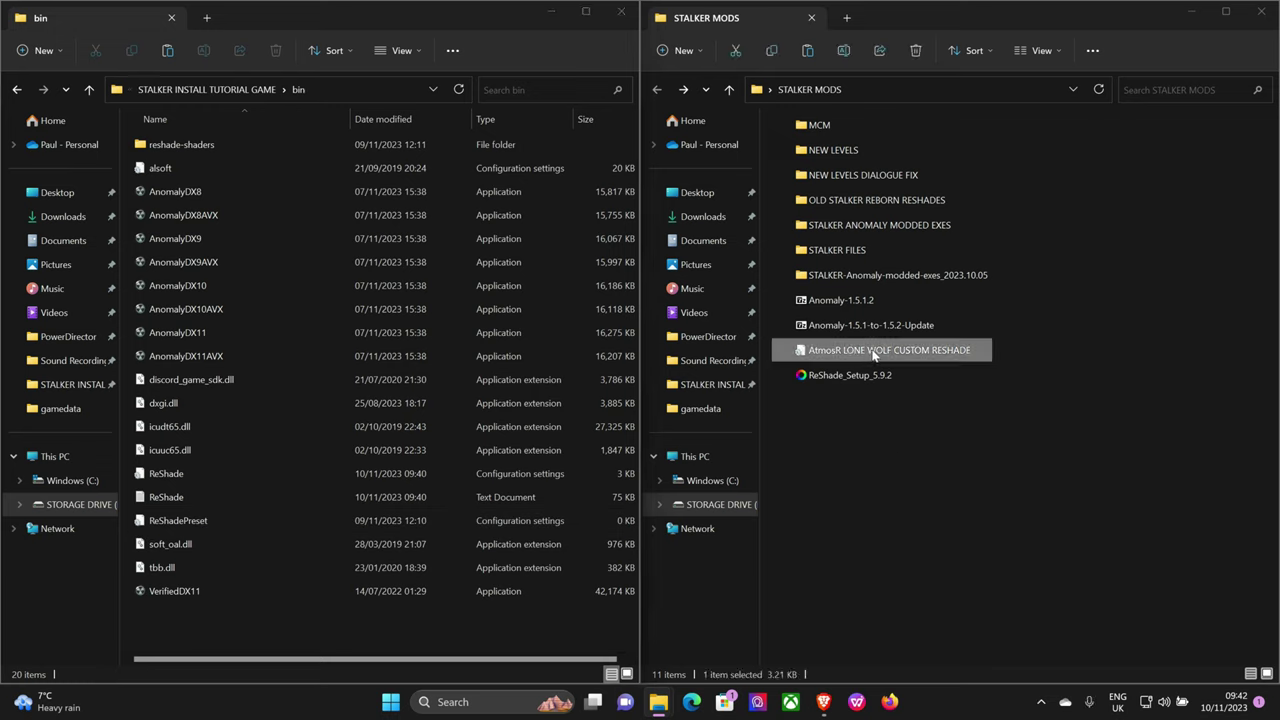
pyautogui.moveTo(871, 356); pyautogui.dragTo(434, 640)
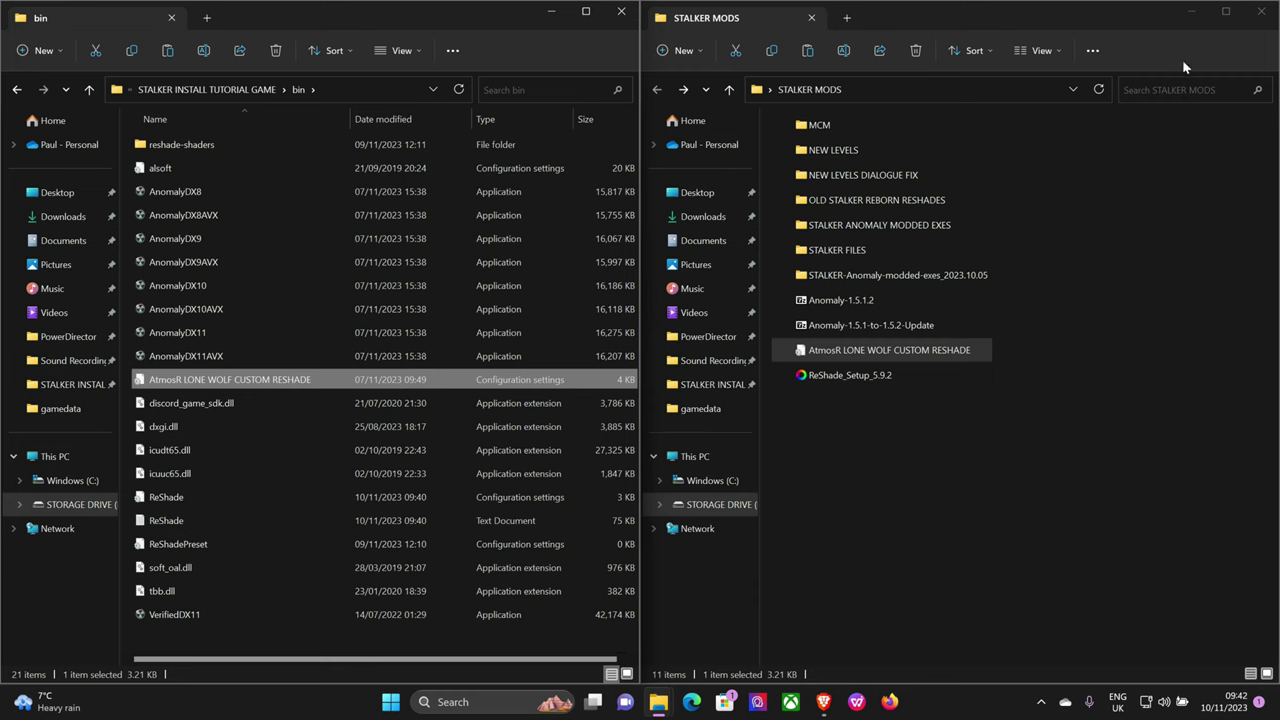
# - Launch S.T.A.L.K.E.R. Anomaly from AnomalyLauncher in the game's root folder and load quicksave_5
pyautogui.click(17, 89)
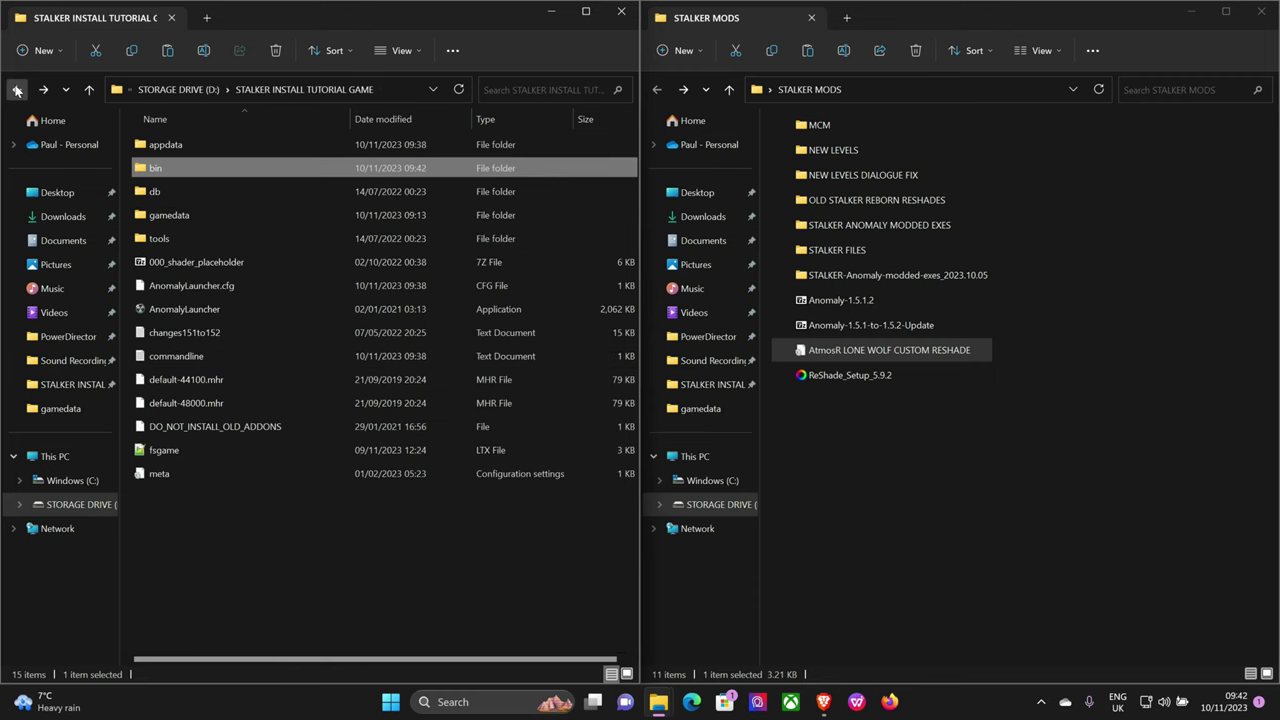
pyautogui.click(251, 570)
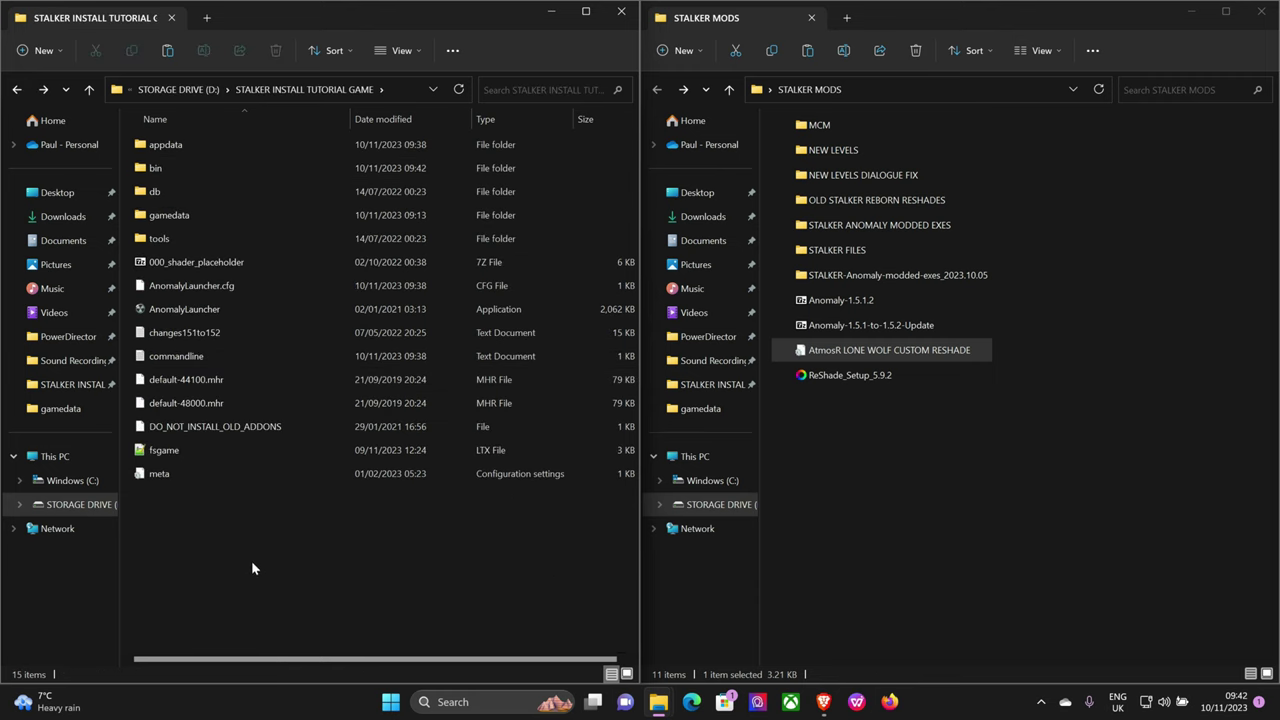
pyautogui.doubleClick(267, 314)
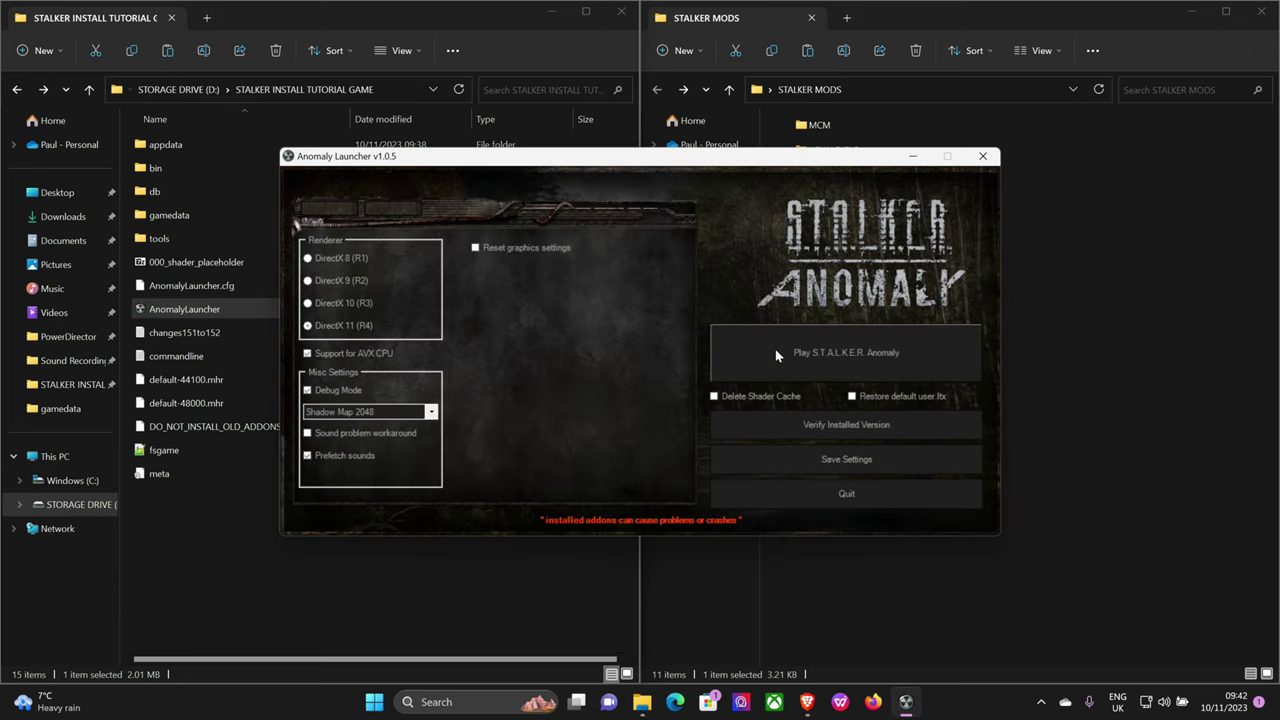
pyautogui.click(776, 354)
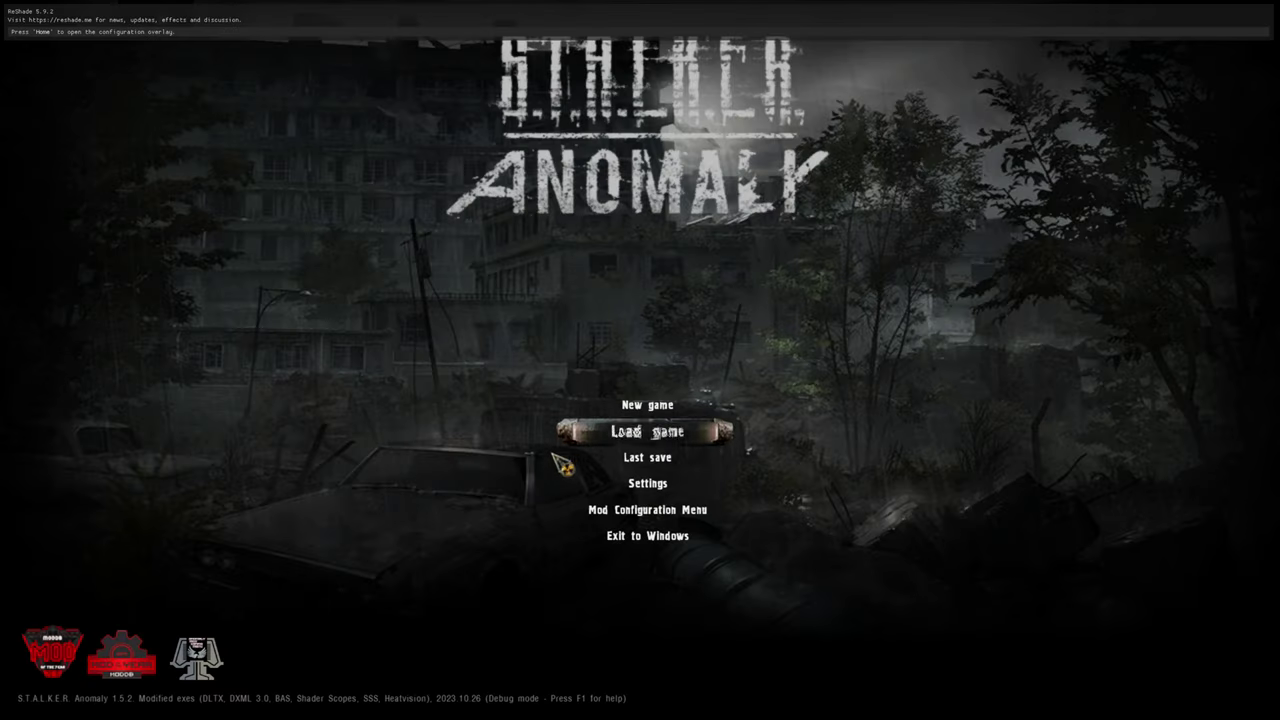
pyautogui.click(655, 440)
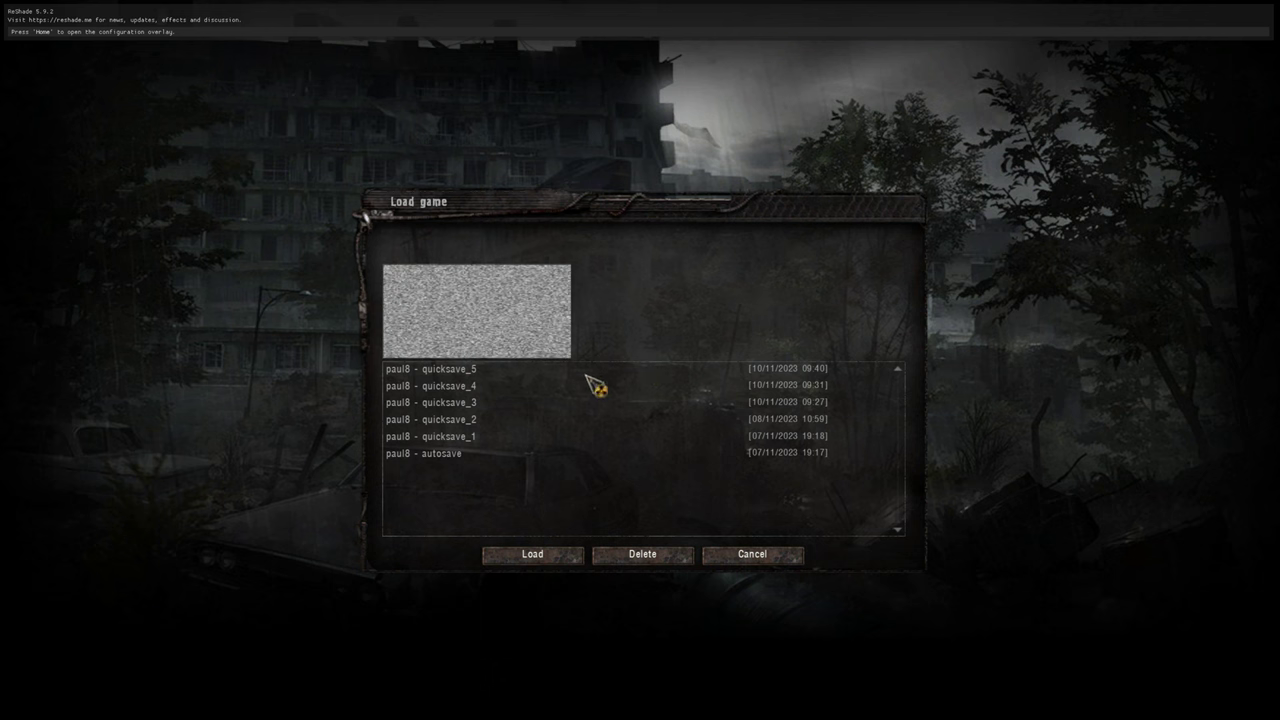
pyautogui.click(478, 370)
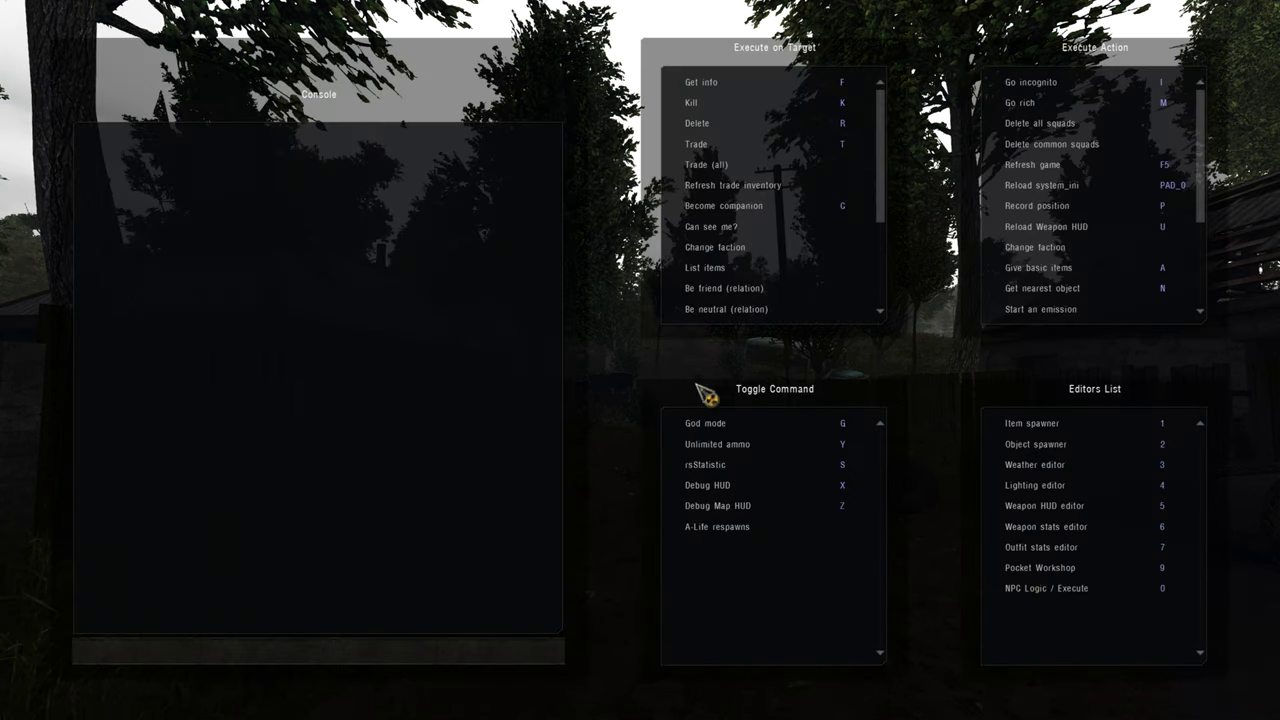
# - Set the weather to w_clear1 and the time to 13:48 in the Weather Editor, then return to the loaded game
pyautogui.click(1036, 468)
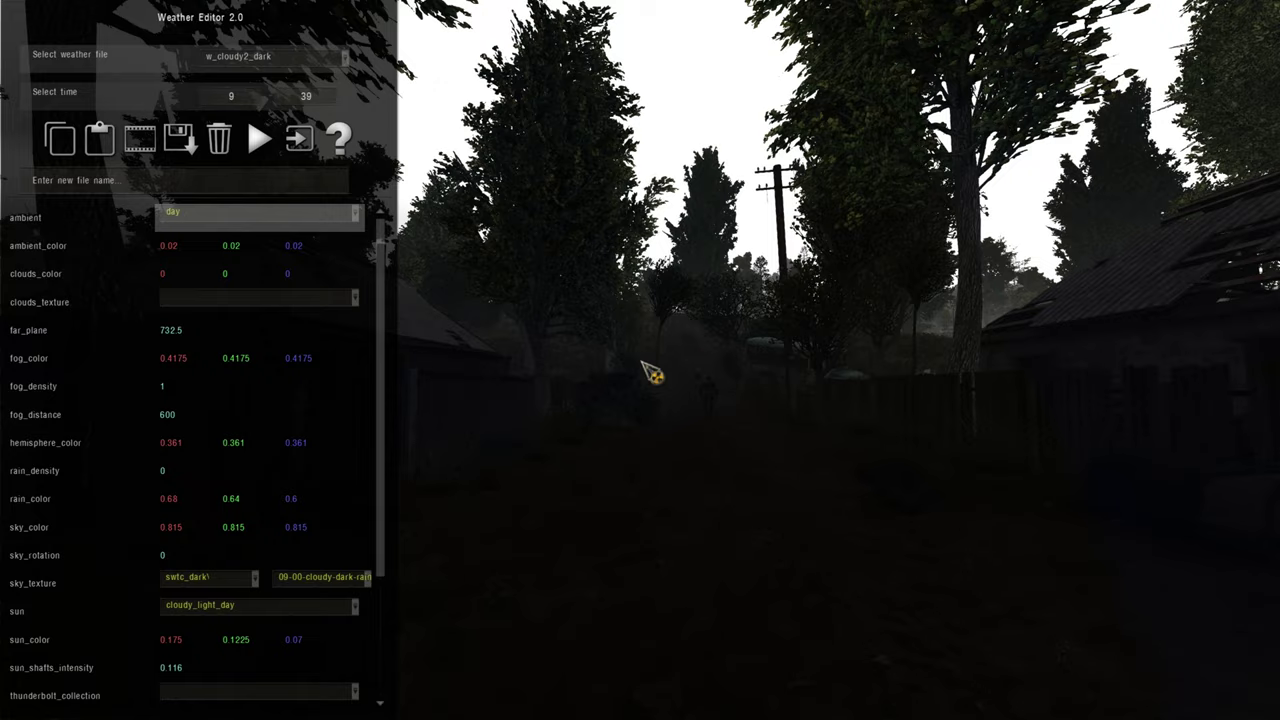
pyautogui.click(250, 58)
pyautogui.click(250, 80)
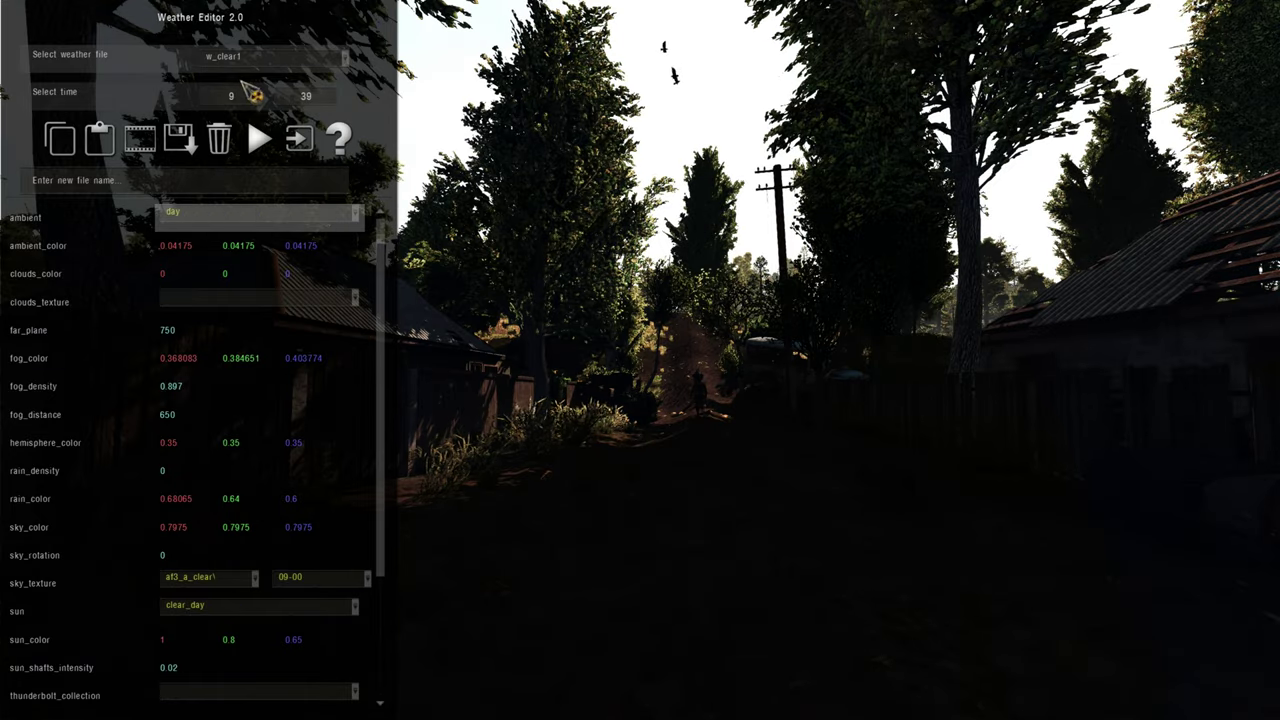
pyautogui.press('Escape')
pyautogui.moveTo(603, 694); pyautogui.dragTo(785, 712)
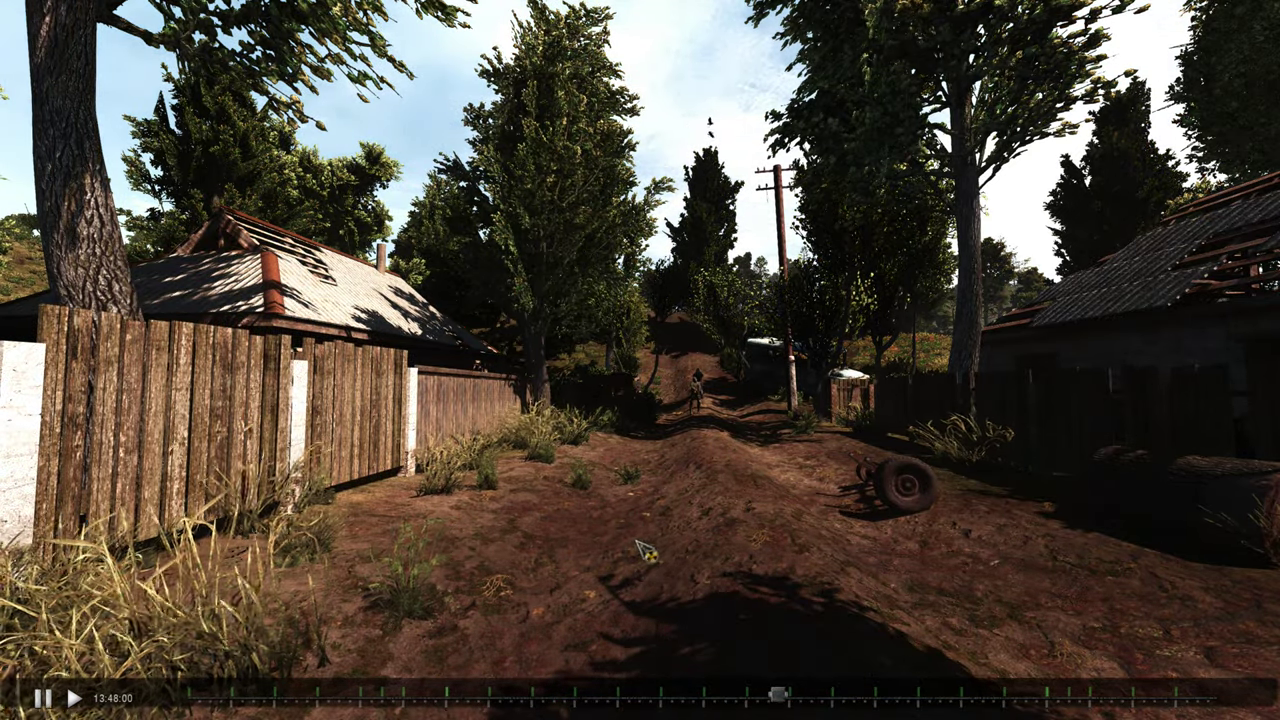
pyautogui.press('Escape')
pyautogui.press('Escape')
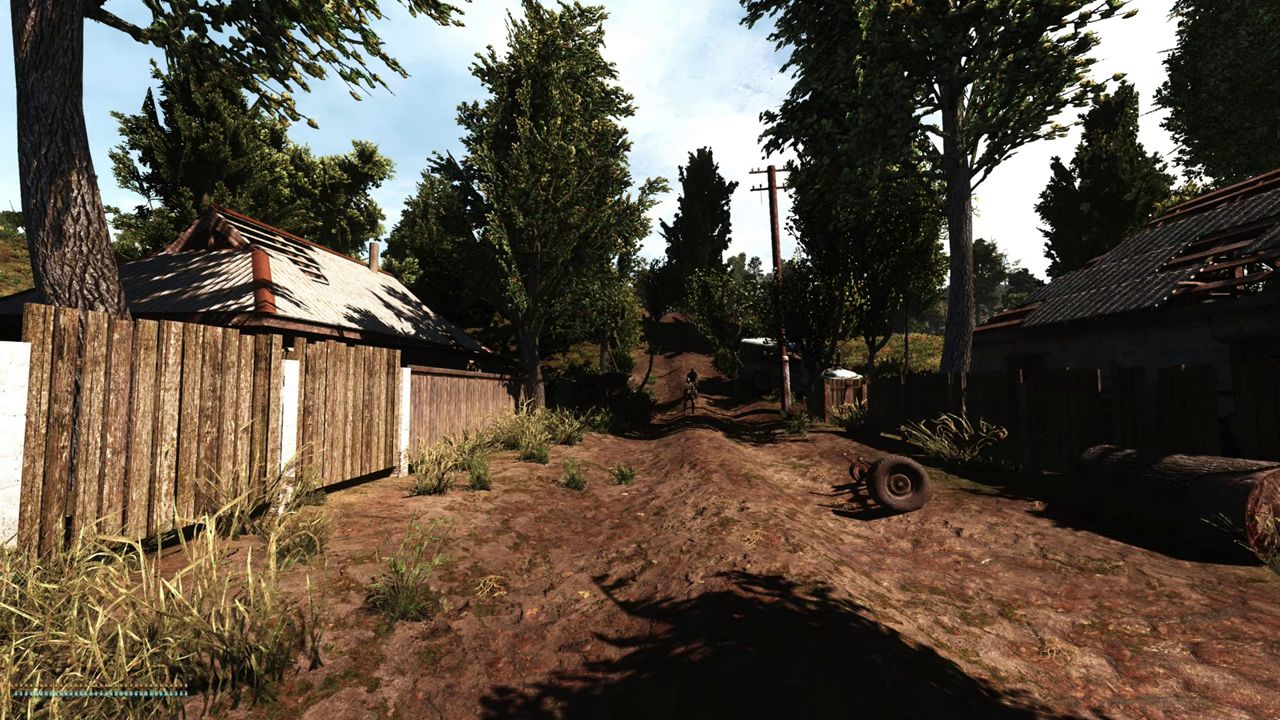
# - Load AtmosR LONE WOLF CUSTOM RESHADE.ini as the active ReShade preset and close the overlay
pyautogui.press('Home')
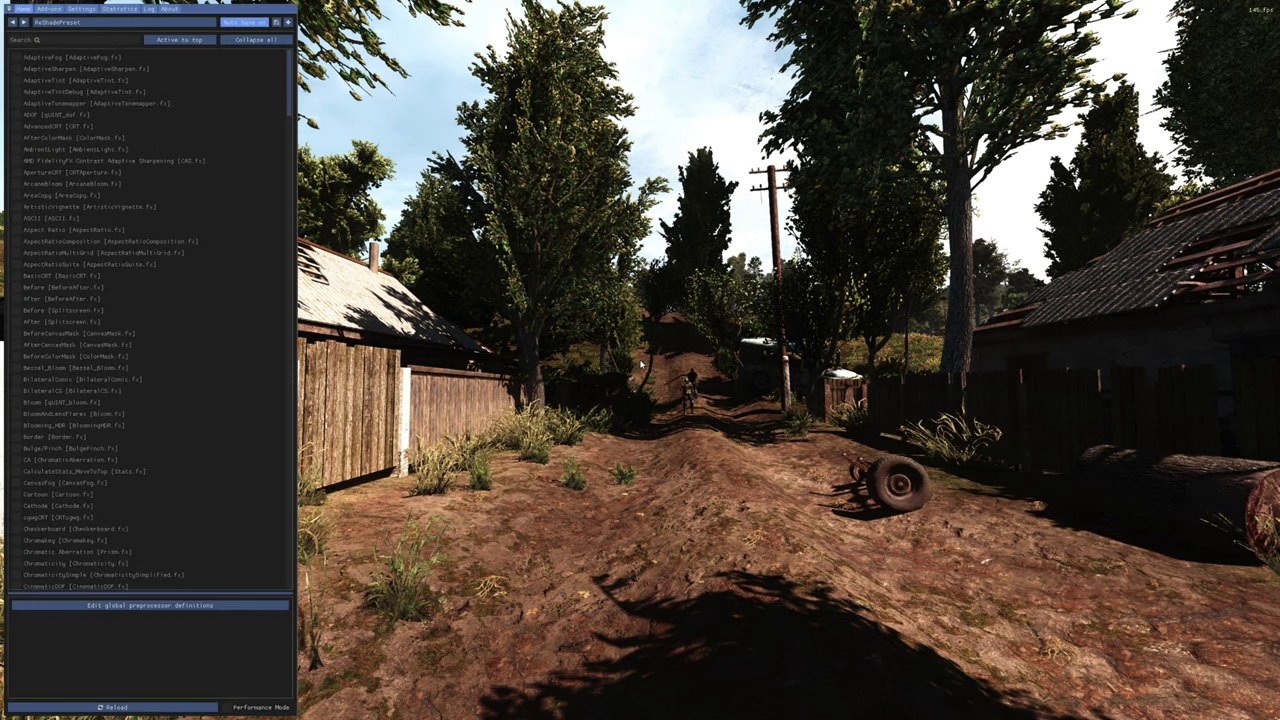
pyautogui.click(71, 24)
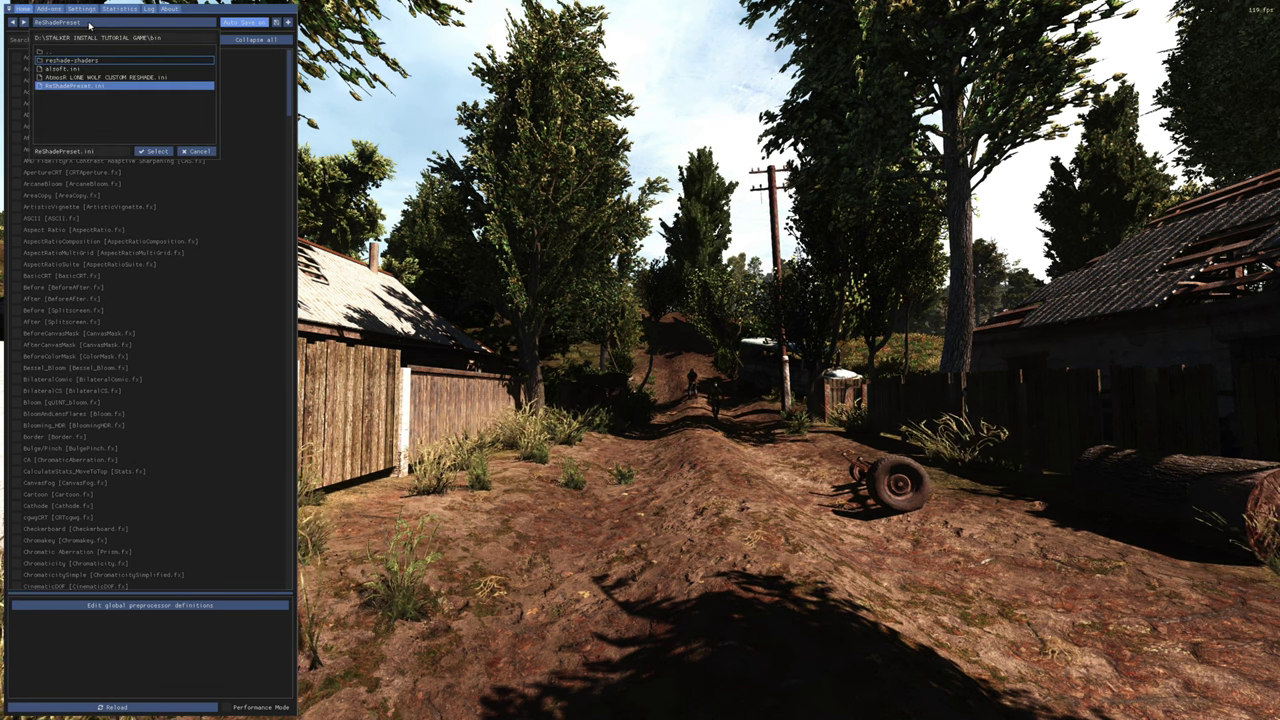
pyautogui.click(89, 80)
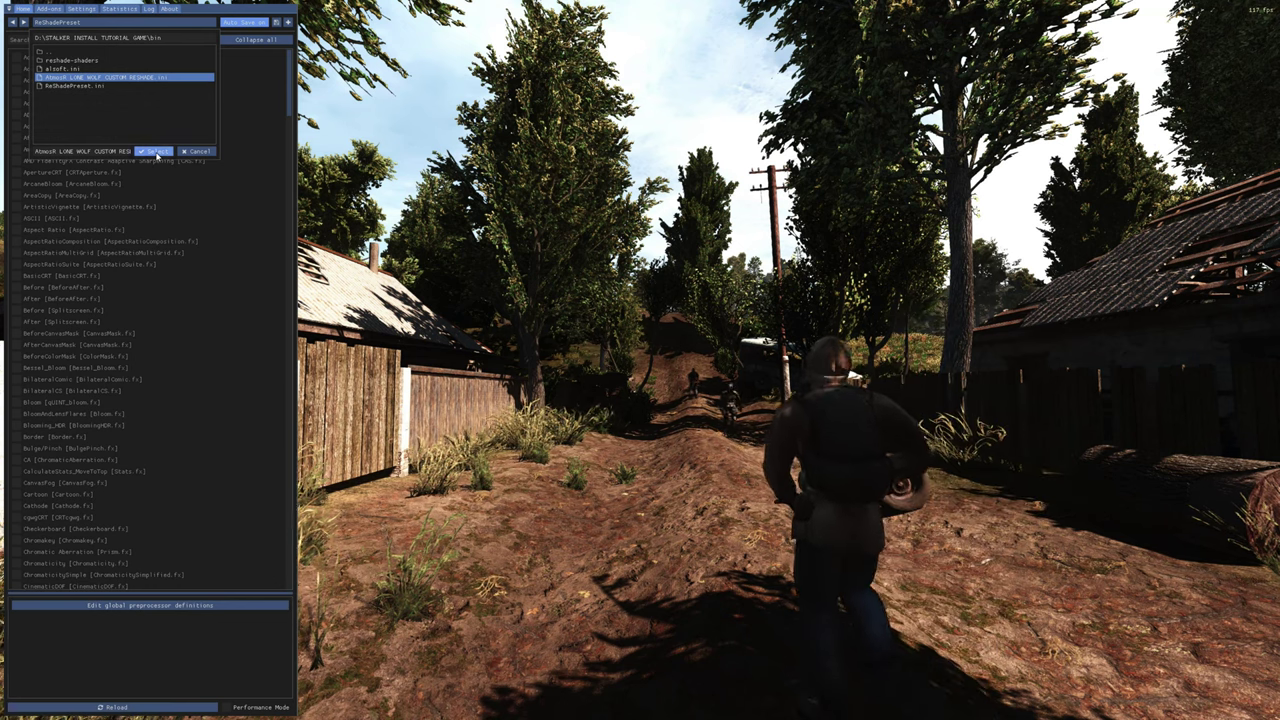
pyautogui.click(157, 152)
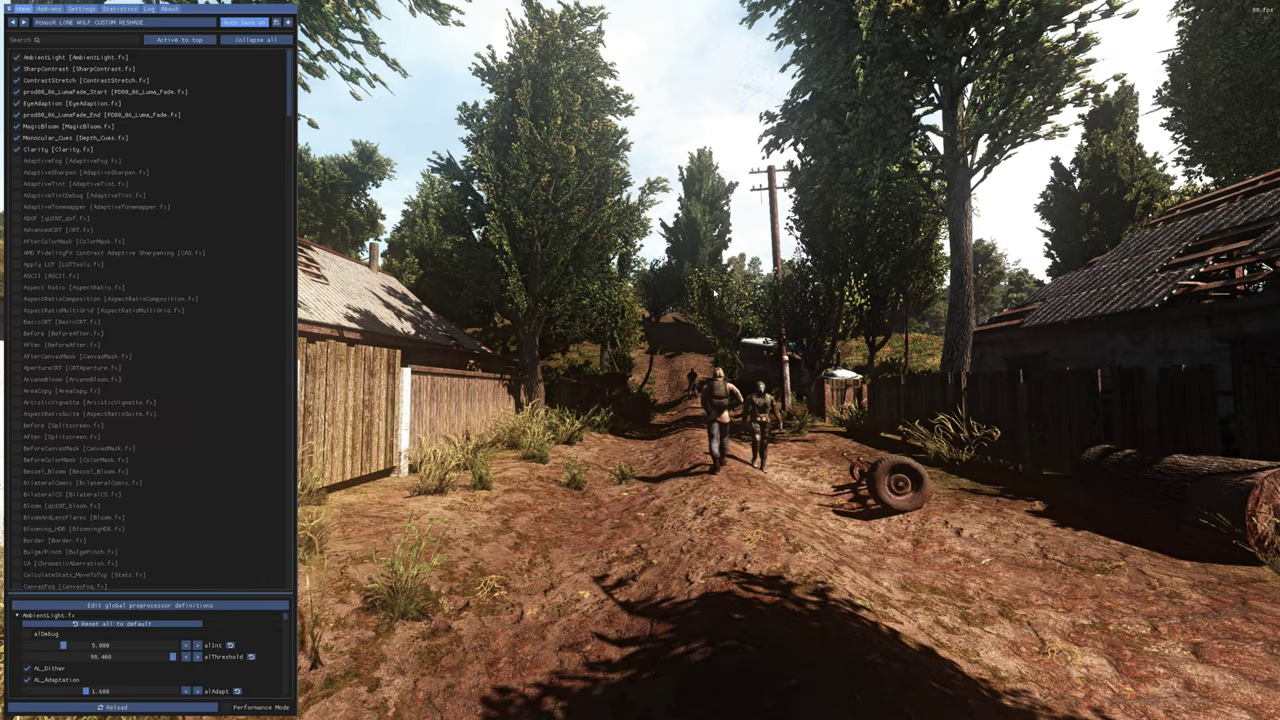
pyautogui.press('Home')
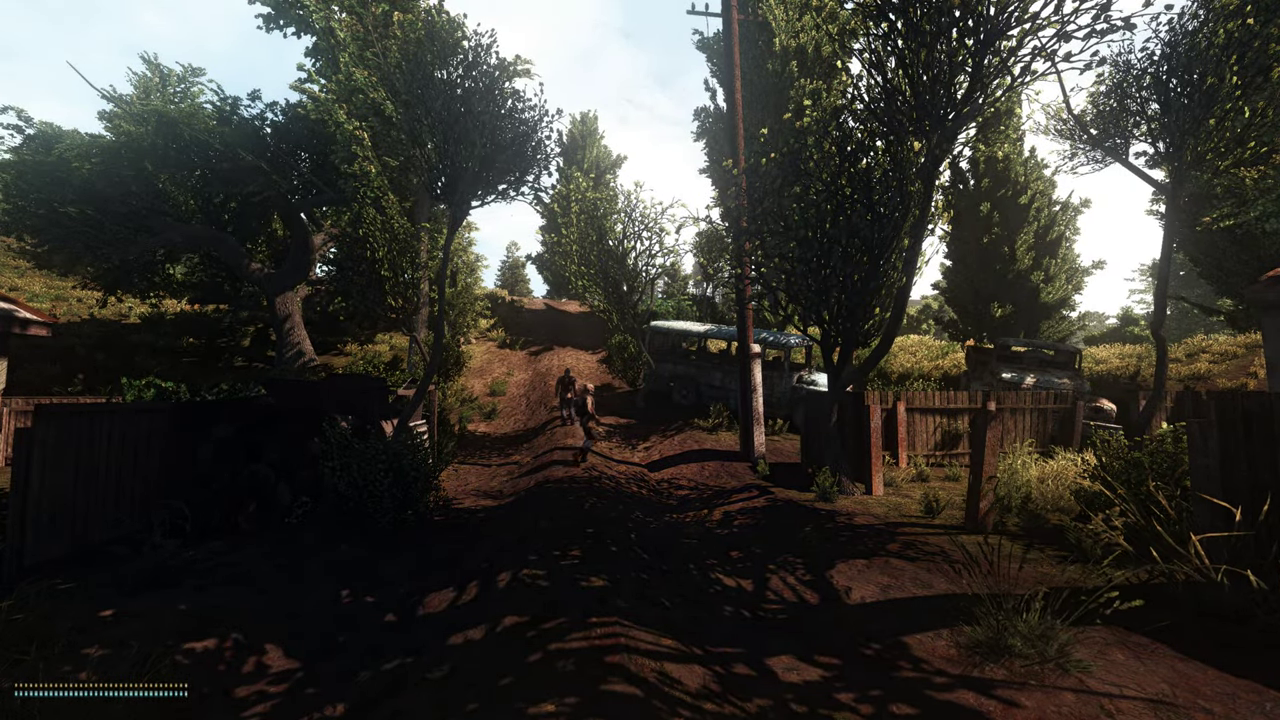
# - Toggle the ReShade effects off and on to compare the scene with and without the preset
pyautogui.press('`')
pyautogui.press('`')
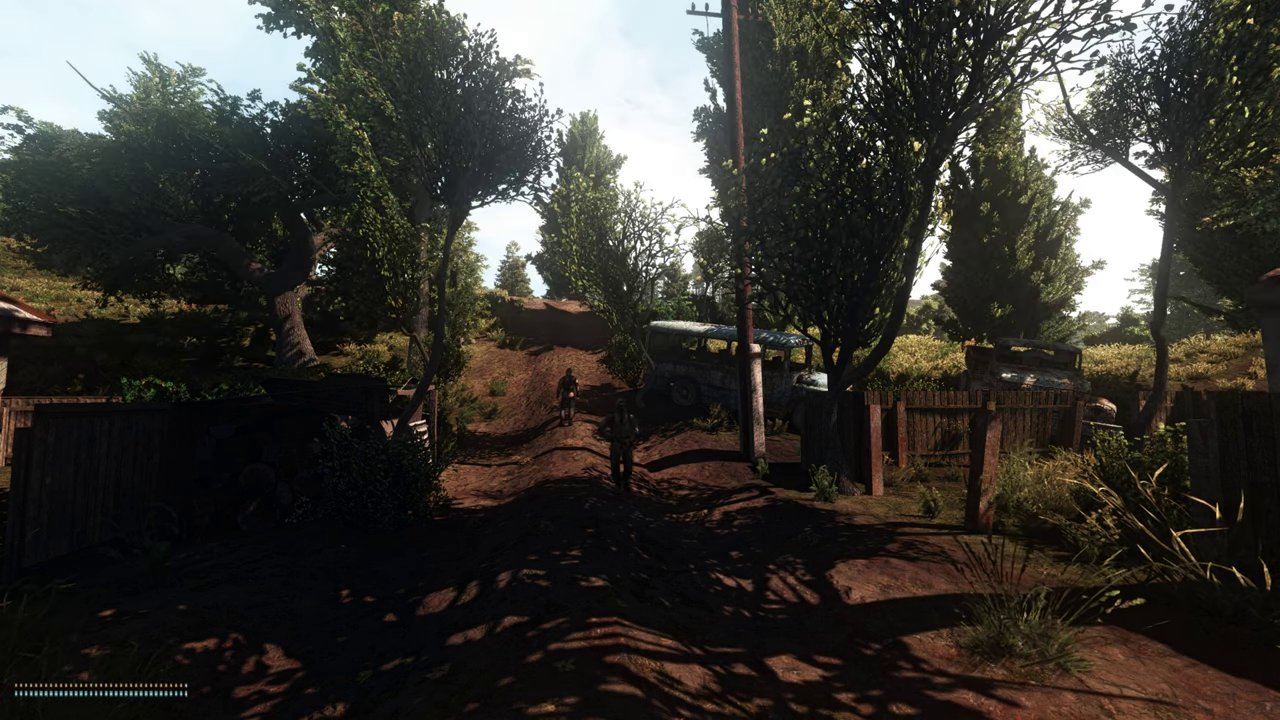
# - Search the ReShade effects for Disp and enable DisplayDepth to check the depth buffer
pyautogui.press('Home')
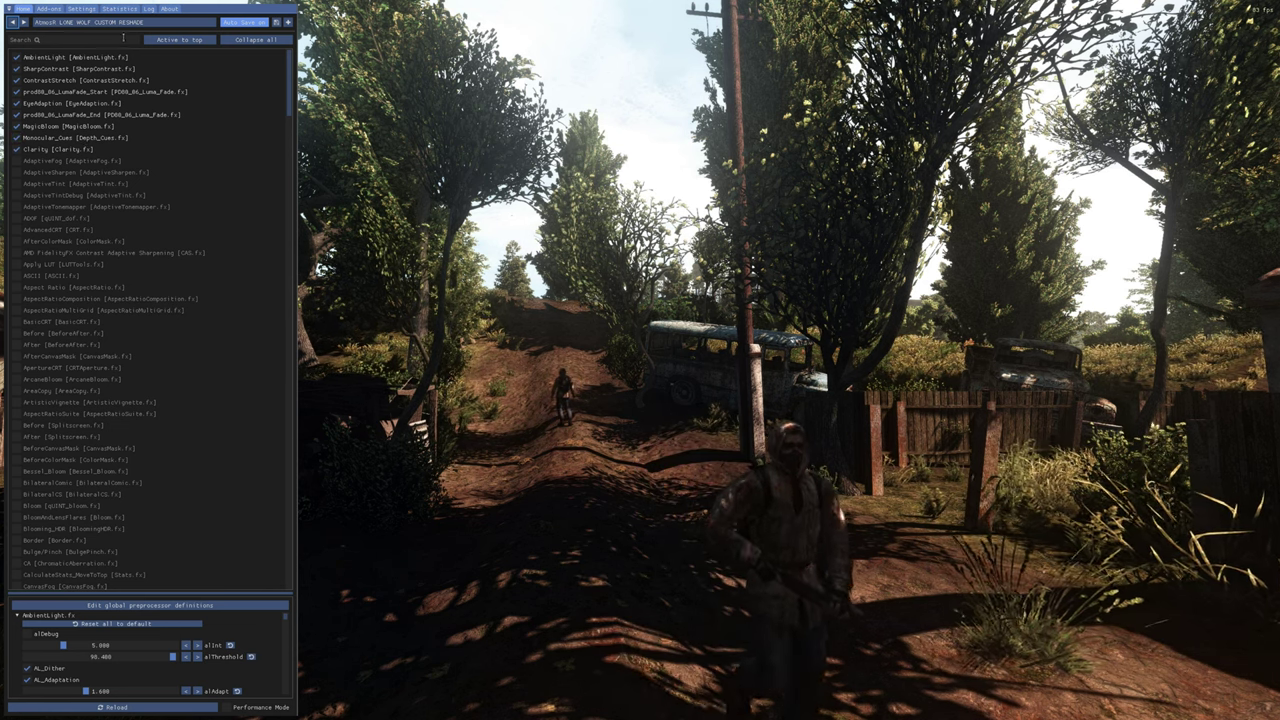
pyautogui.click(76, 40)
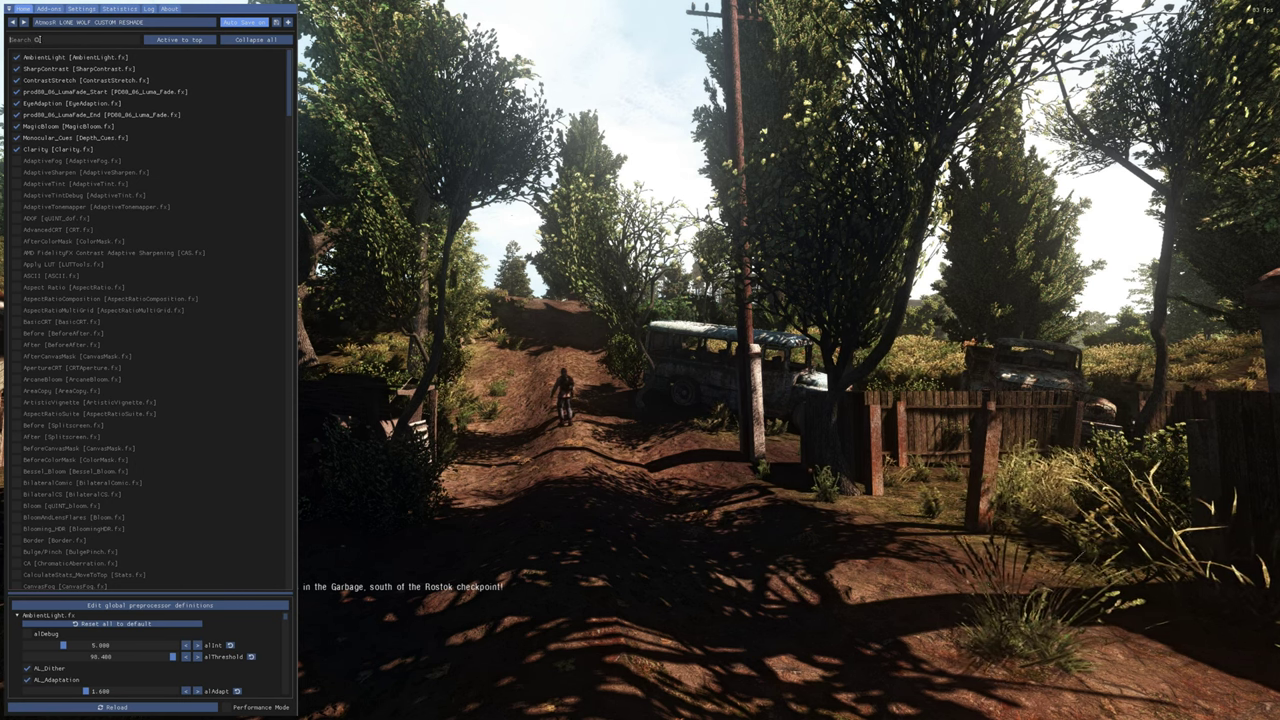
pyautogui.write('Disp')
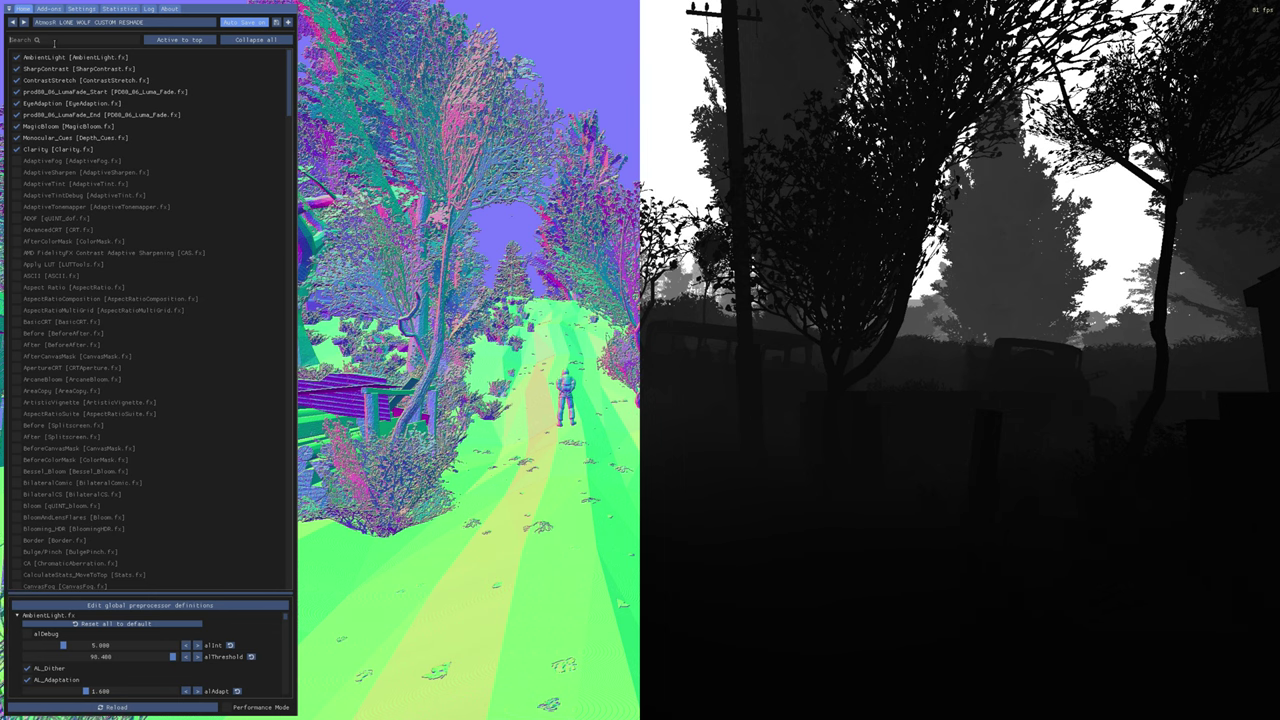
# - Filter the ReShade effects by DISP and disable DisplayDepth, clear the filter and close the overlay
pyautogui.click(54, 42)
pyautogui.write('DISP')
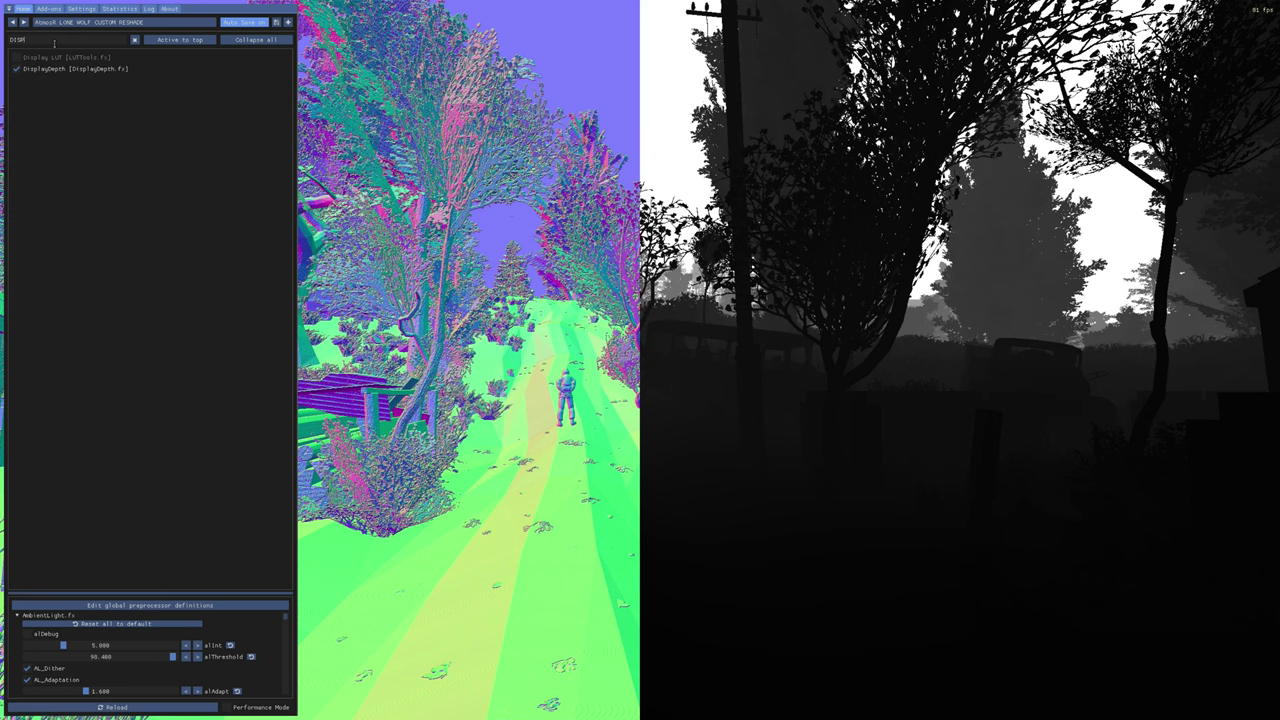
pyautogui.write('AY')
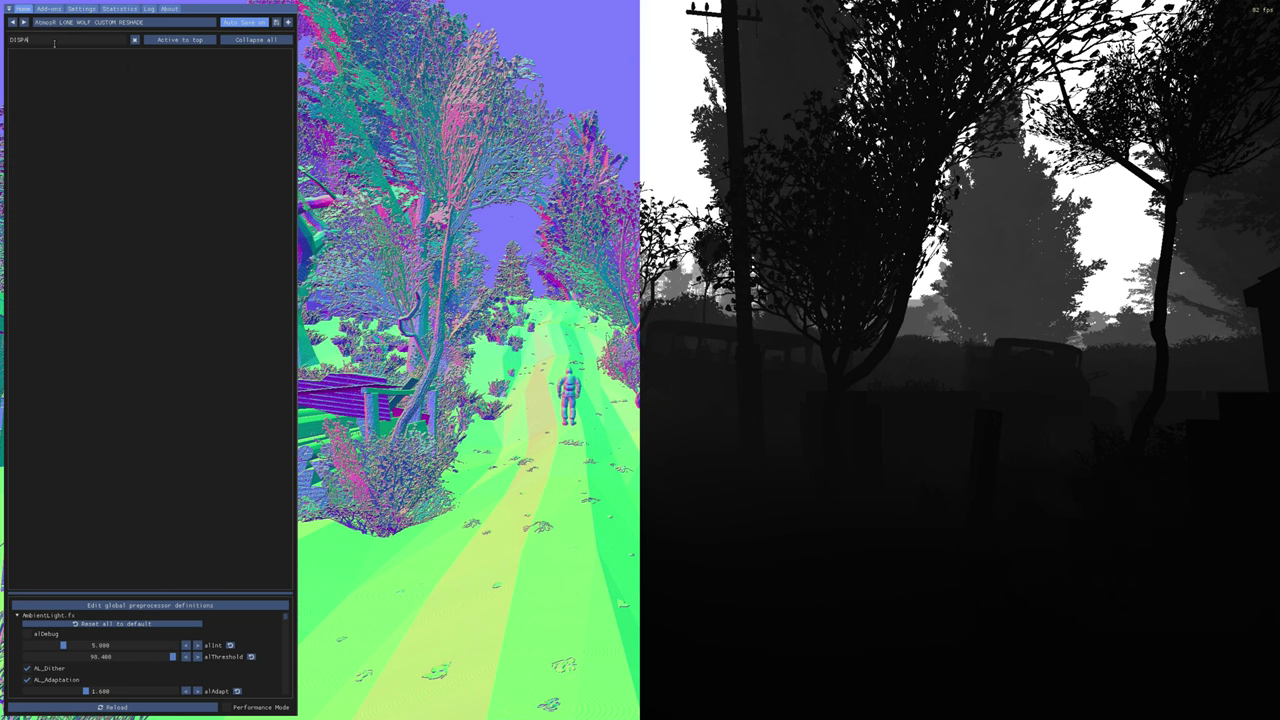
pyautogui.press('BackSpace')
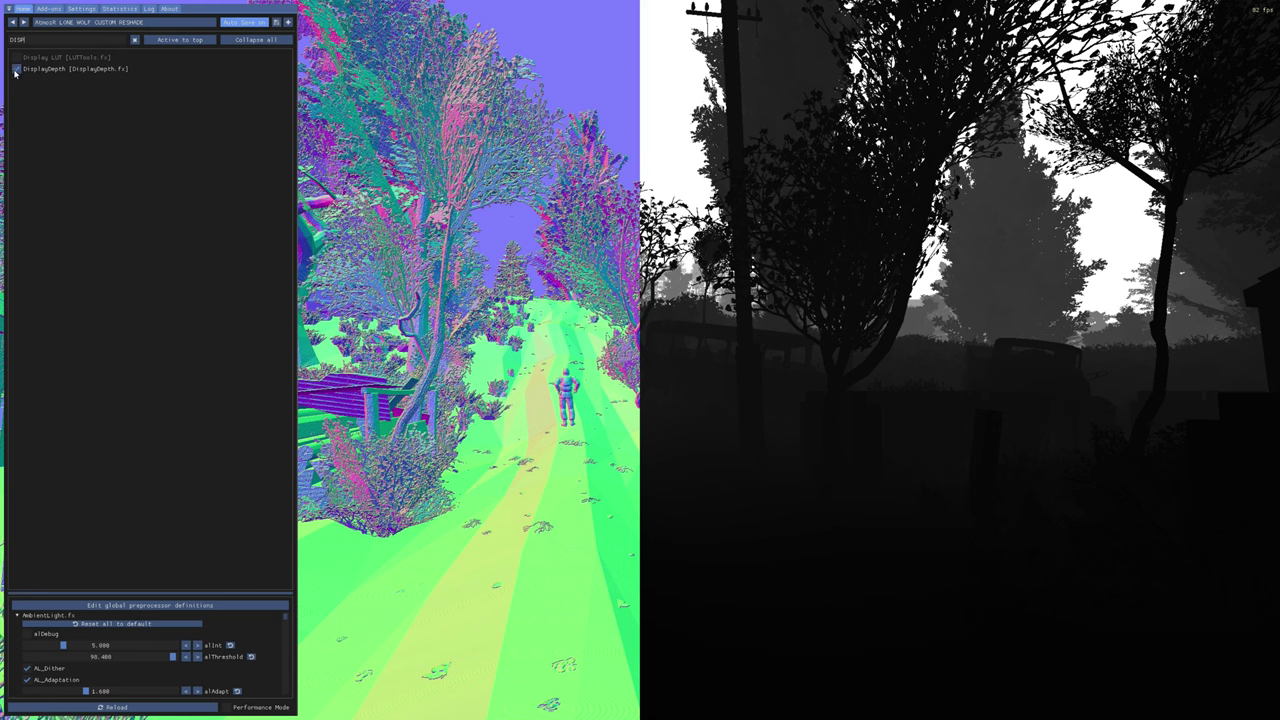
pyautogui.click(16, 70)
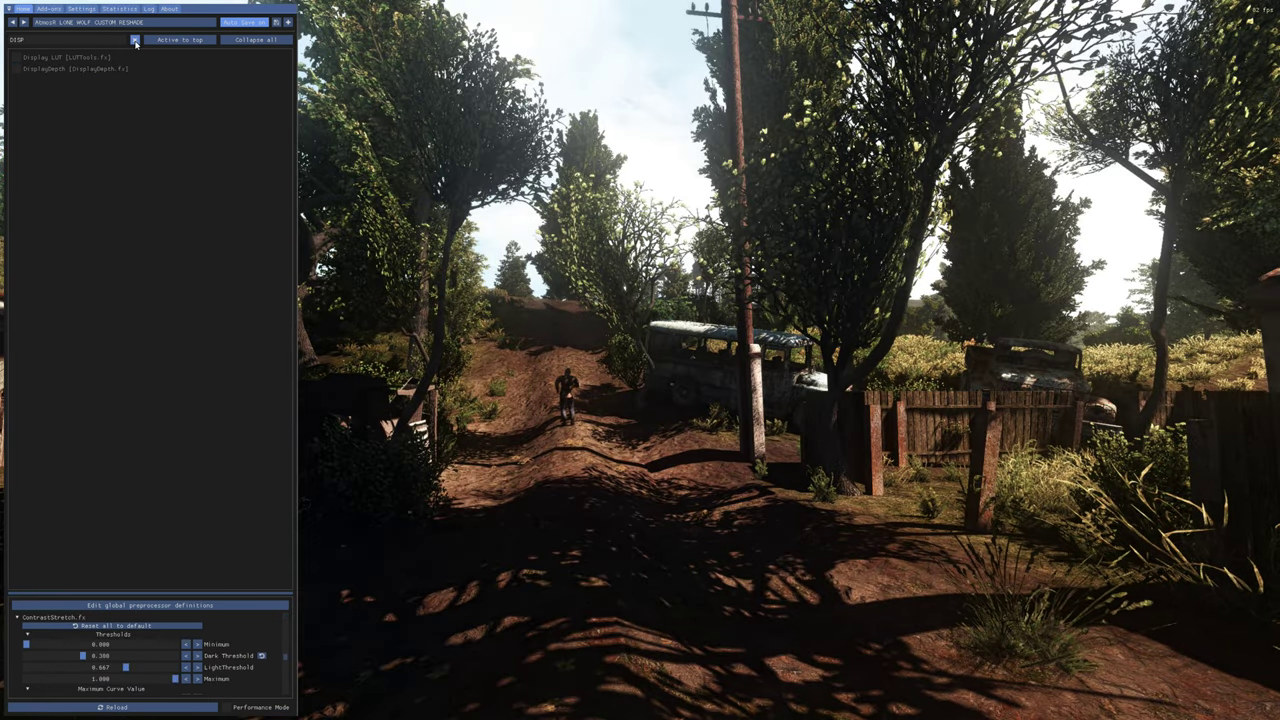
pyautogui.press('BackSpace')
pyautogui.press('BackSpace')
pyautogui.press('BackSpace')
pyautogui.press('BackSpace')
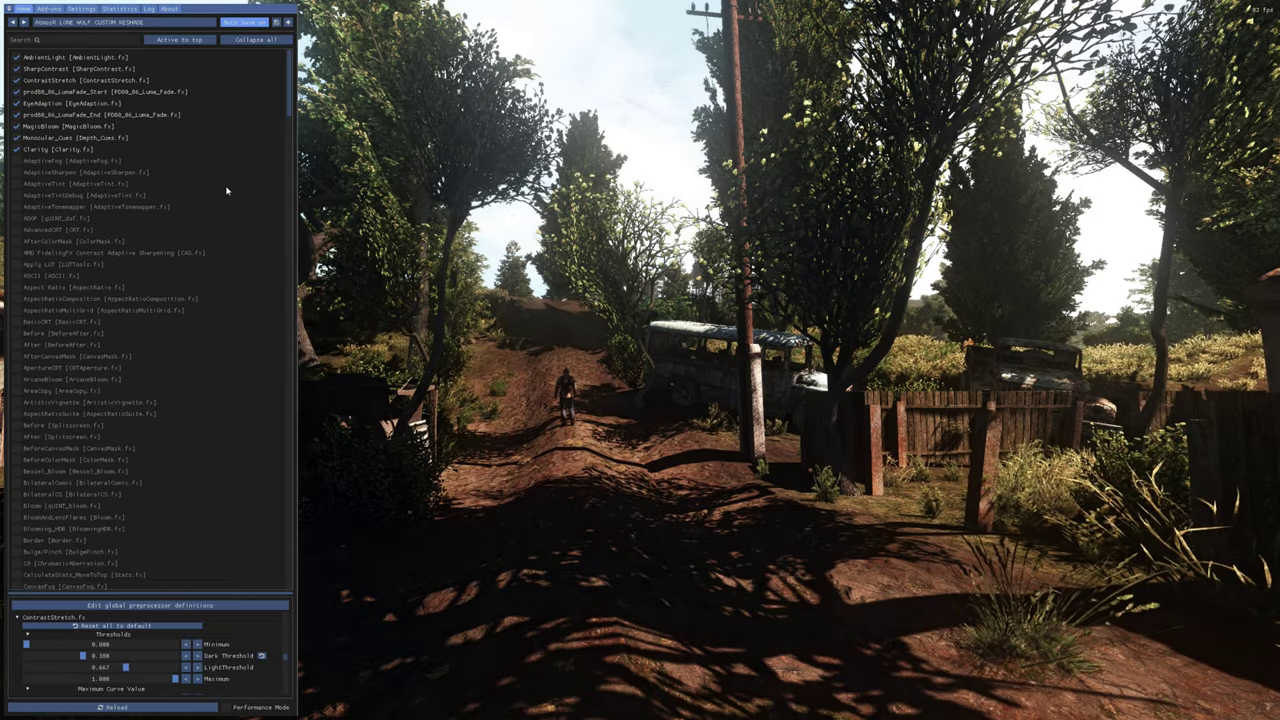
pyautogui.press('Home')
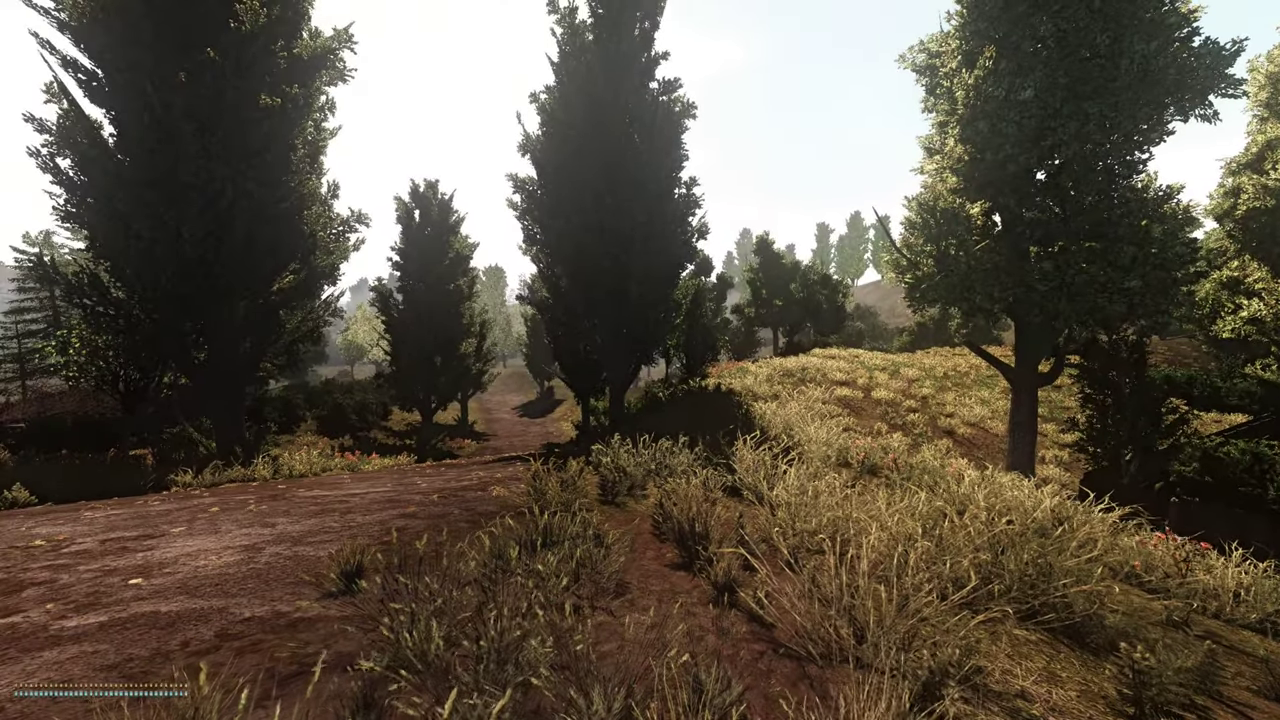
# - Apply the w_clear2 weather at 13:48 in the Weather Editor
pyautogui.press('F7')
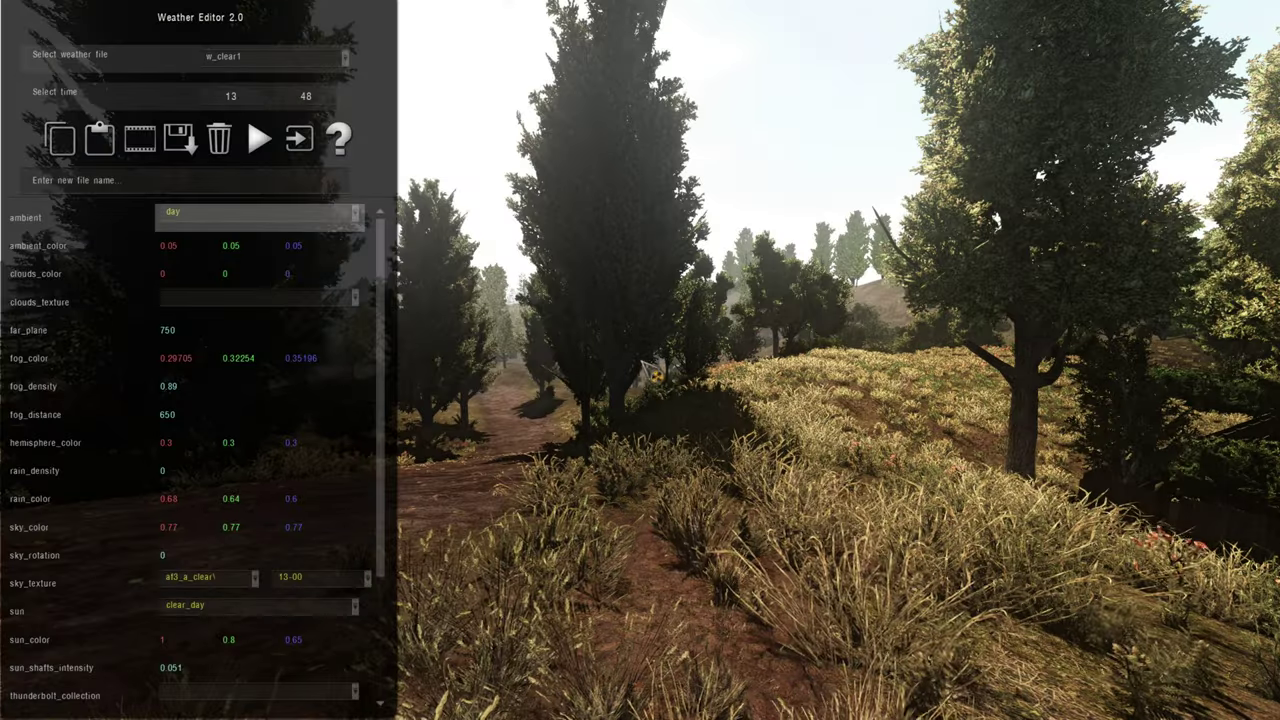
pyautogui.click(254, 91)
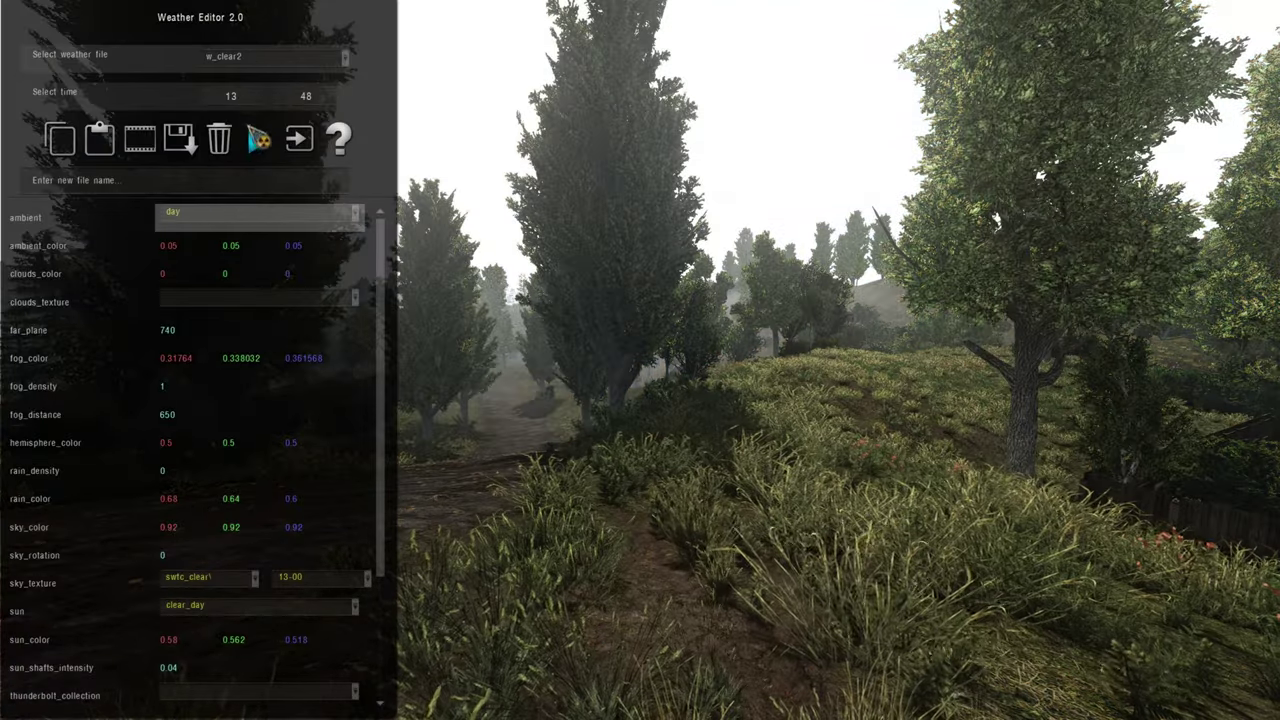
pyautogui.click(258, 140)
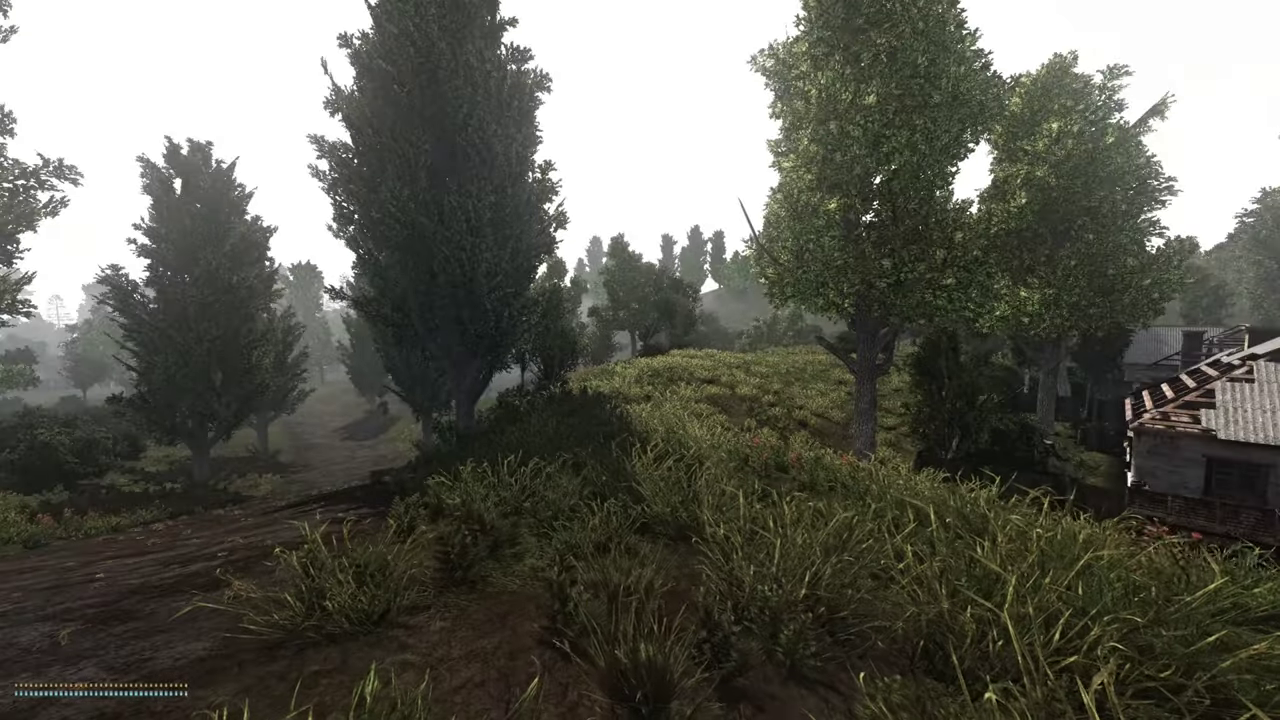
# - Switch the weather to w_cloudy2_dark in the Weather Editor, return to the game and bring up the game's main menu
pyautogui.press('F7')
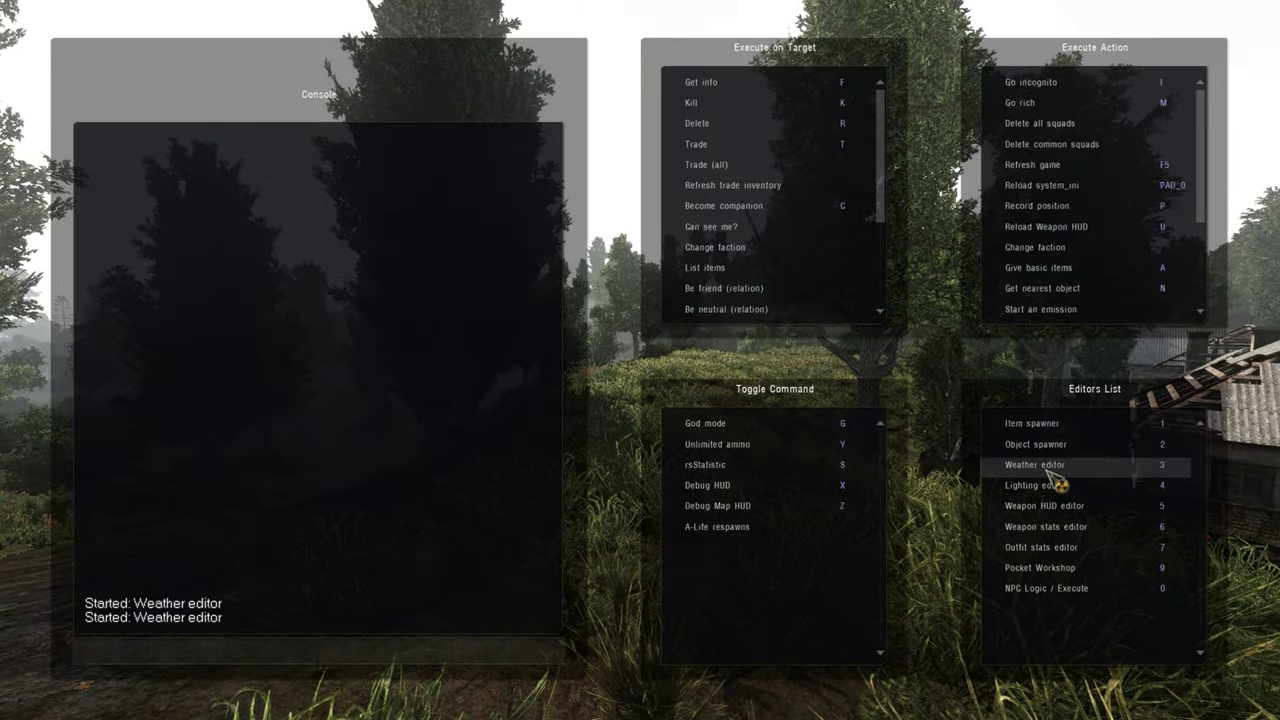
pyautogui.click(1049, 471)
pyautogui.click(263, 60)
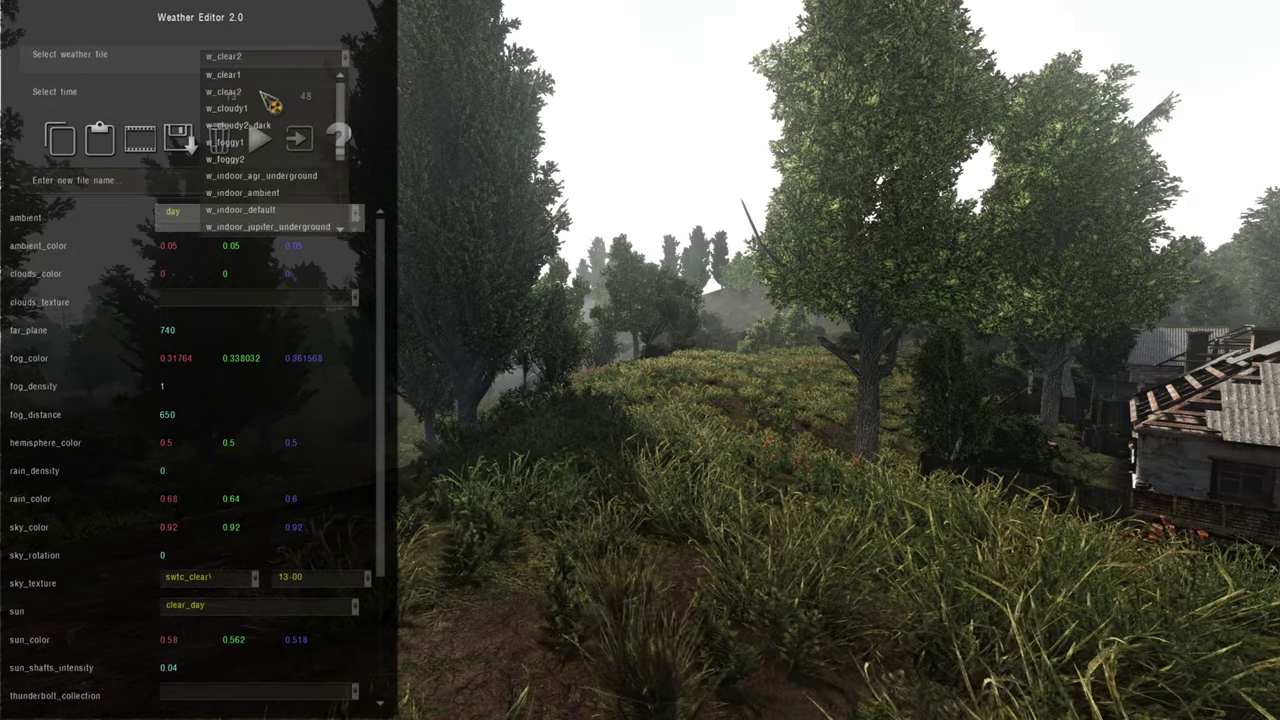
pyautogui.click(263, 122)
pyautogui.press('Escape')
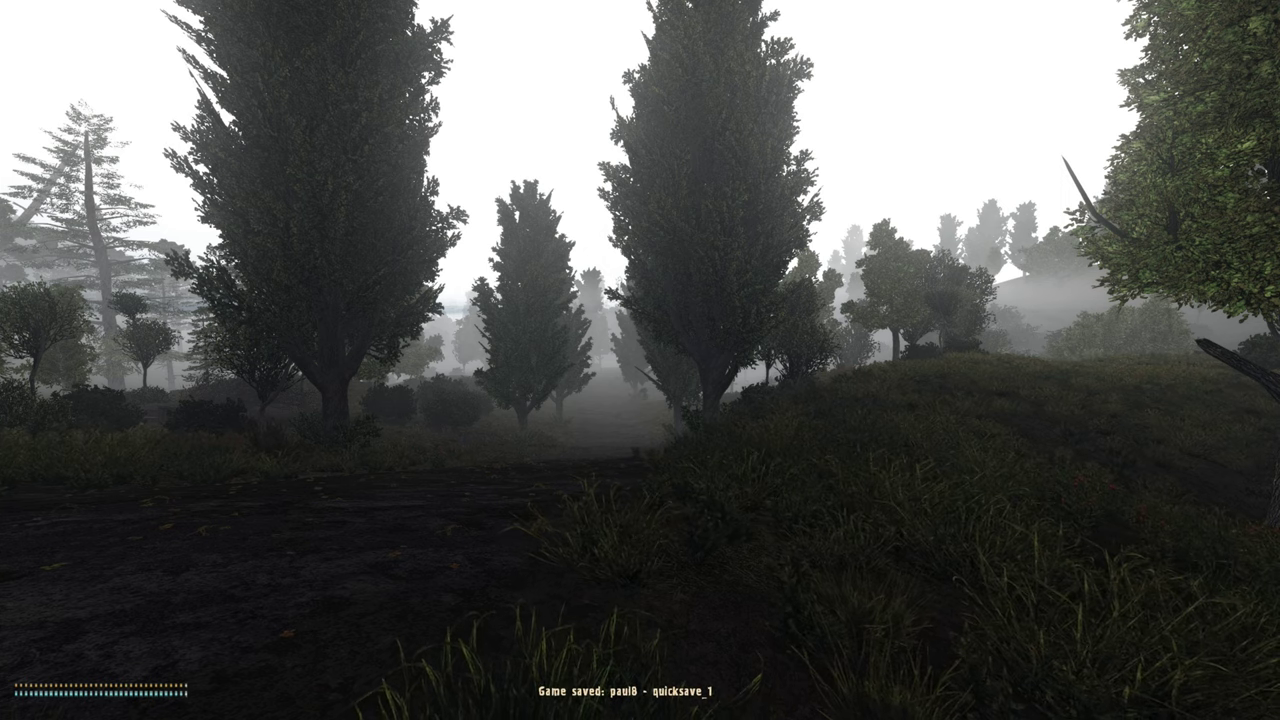
pyautogui.press('Escape')
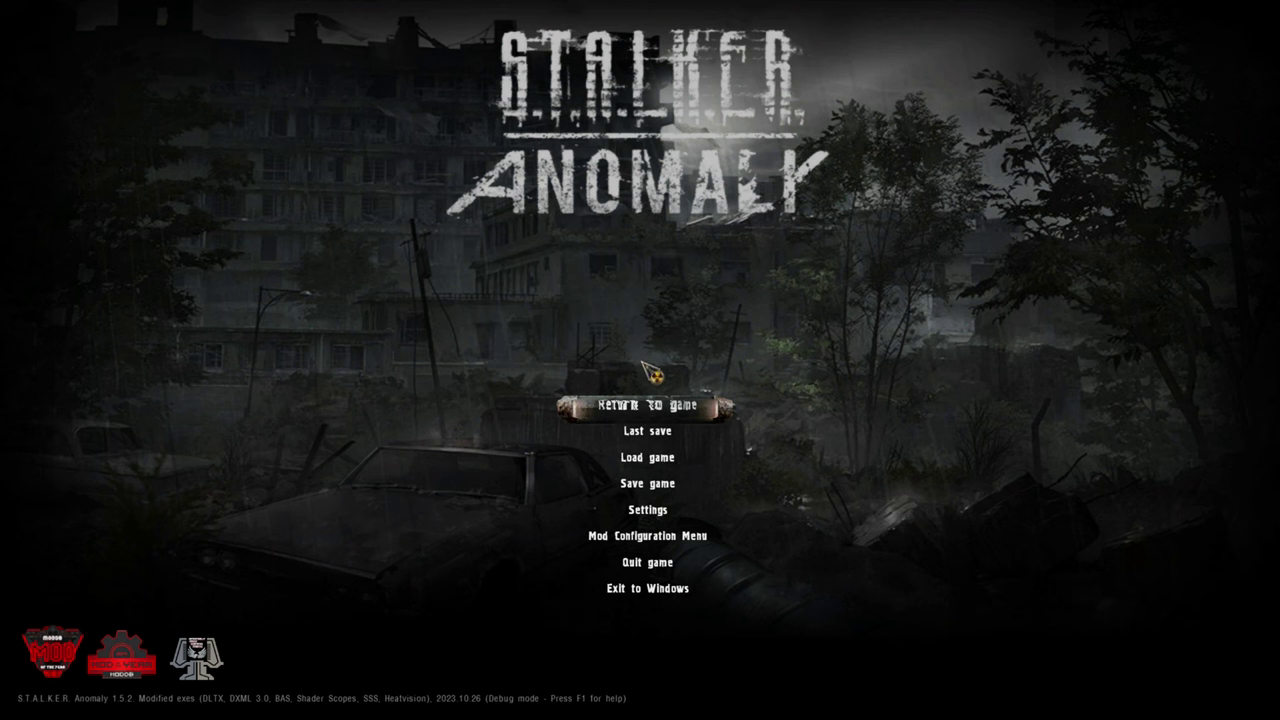